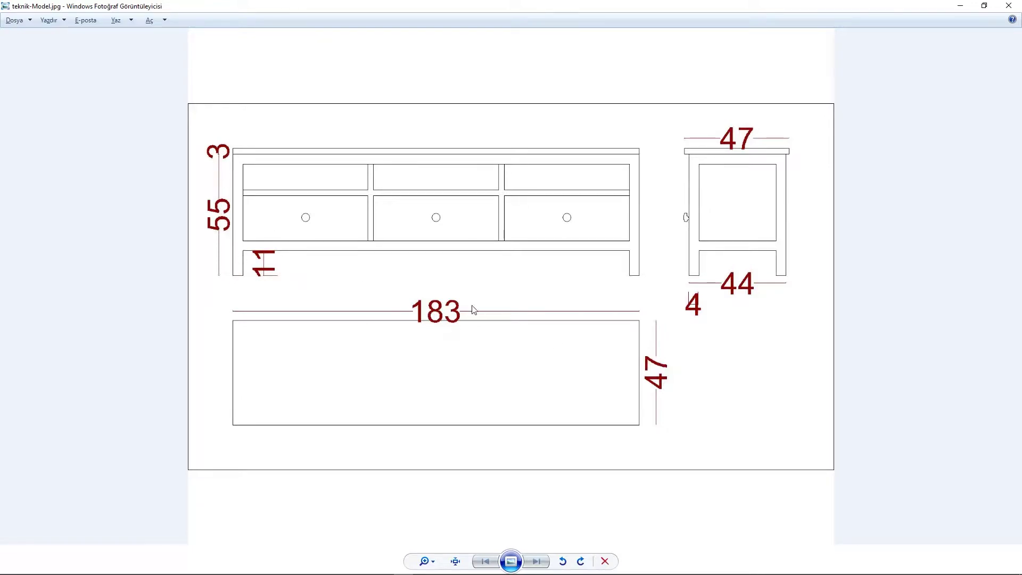
- Check the TV cabinet drawing (183, 47, 55, 44), then switch to 3ds Max
key("alt+Tab")
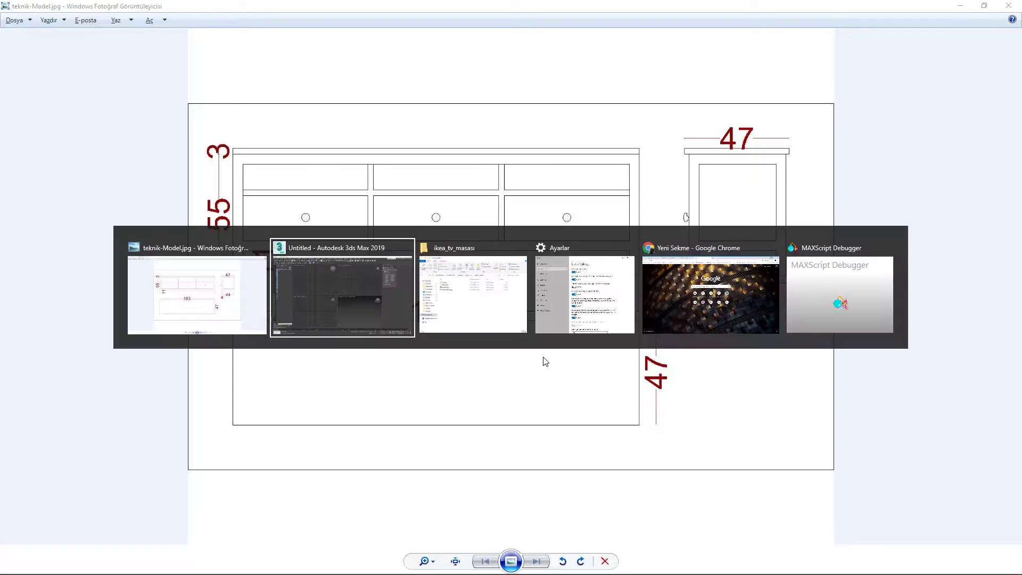
- Draw a box in the Top viewport and maximize the perspective view
left_click(846, 135)
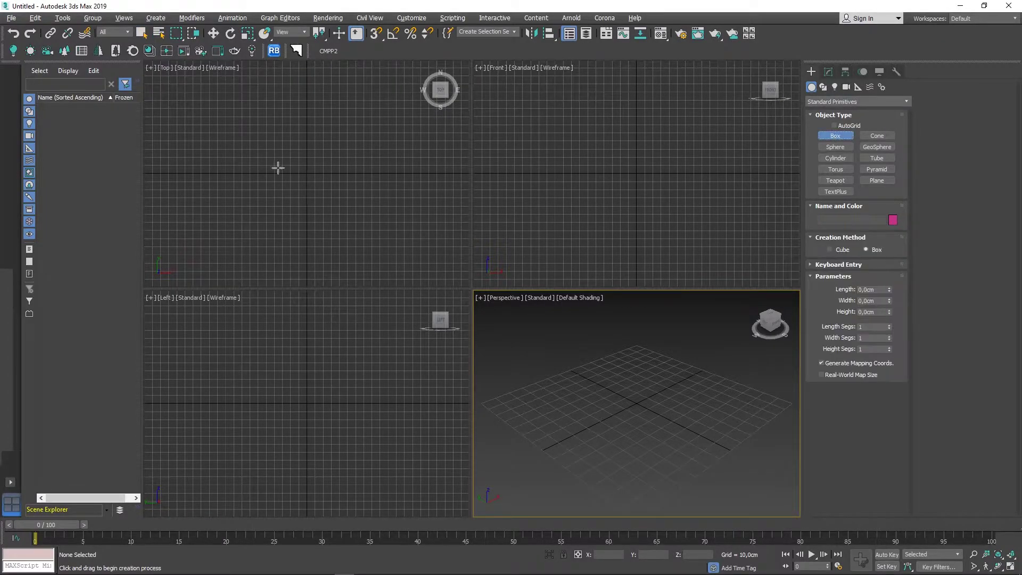
left_click_drag(204, 138, 426, 193)
left_click(401, 146)
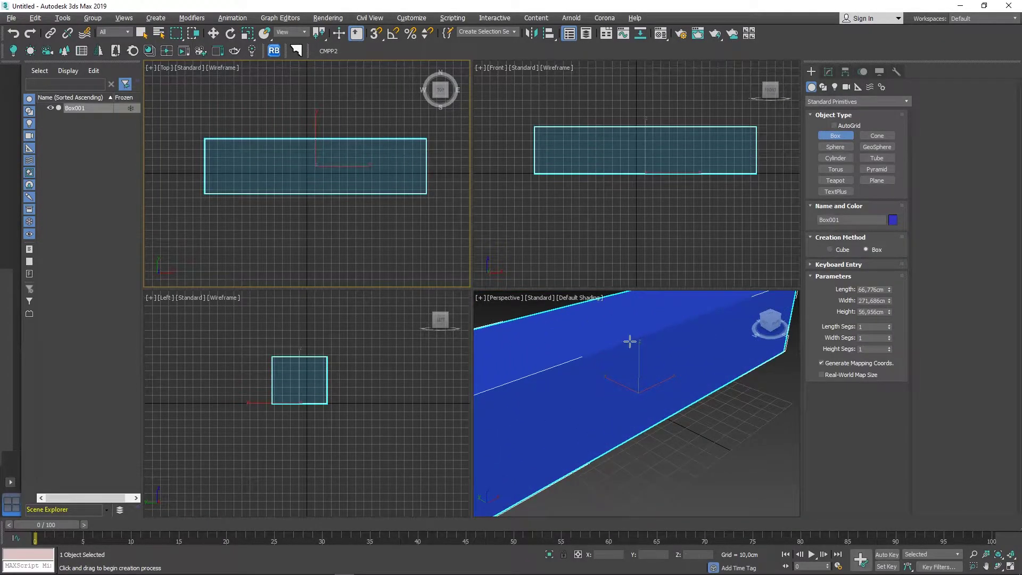
key("alt+w")
key("w")
middle_click_drag(535, 324, 537, 307, "alt")
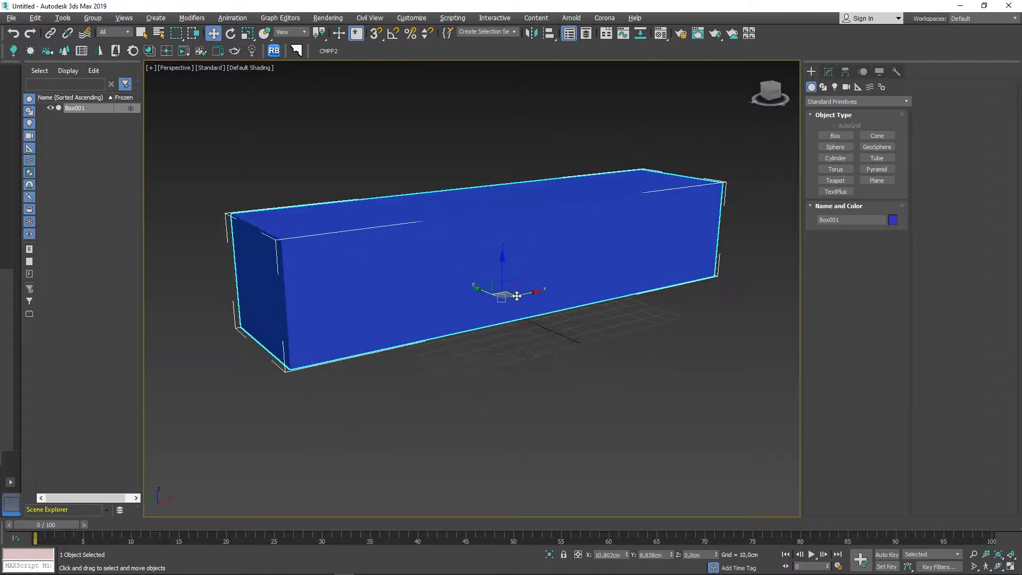
- Set Box001 to Length 47, Width 183 and Height 55 cm
left_click(829, 72)
left_click_drag(888, 278, 880, 276)
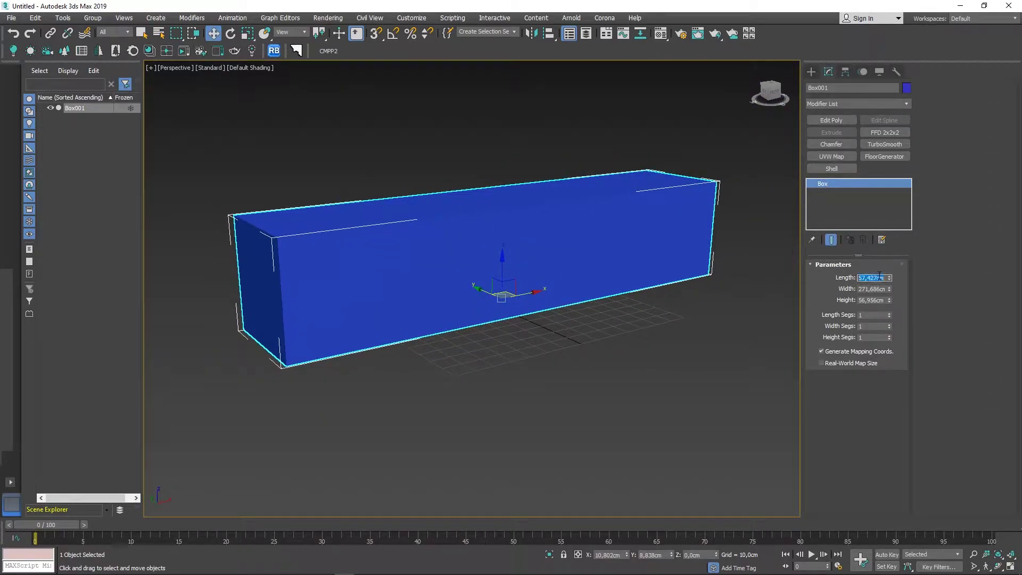
type("47")
key("Tab")
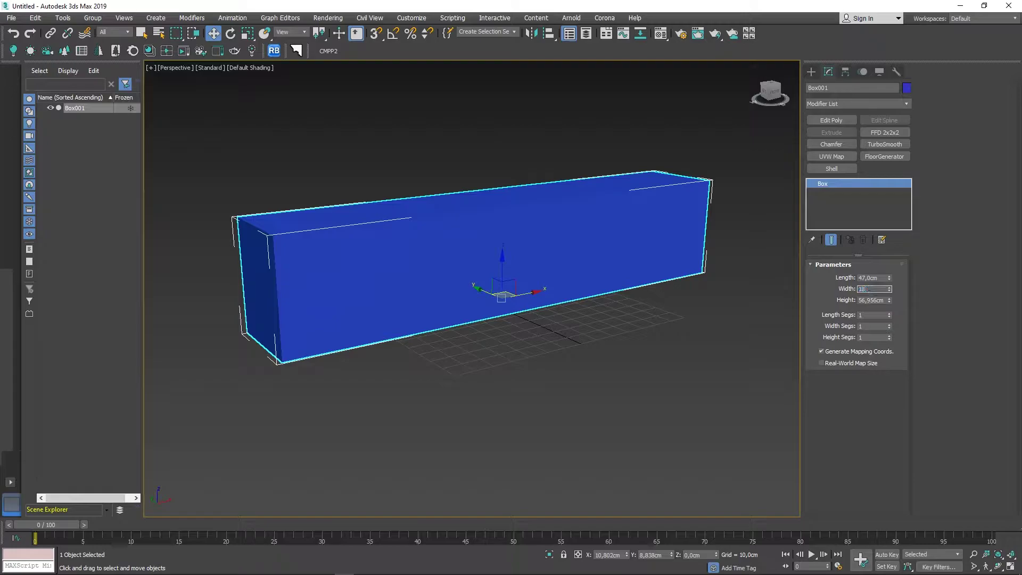
type("3")
key("Tab")
type("55")
key("Return")
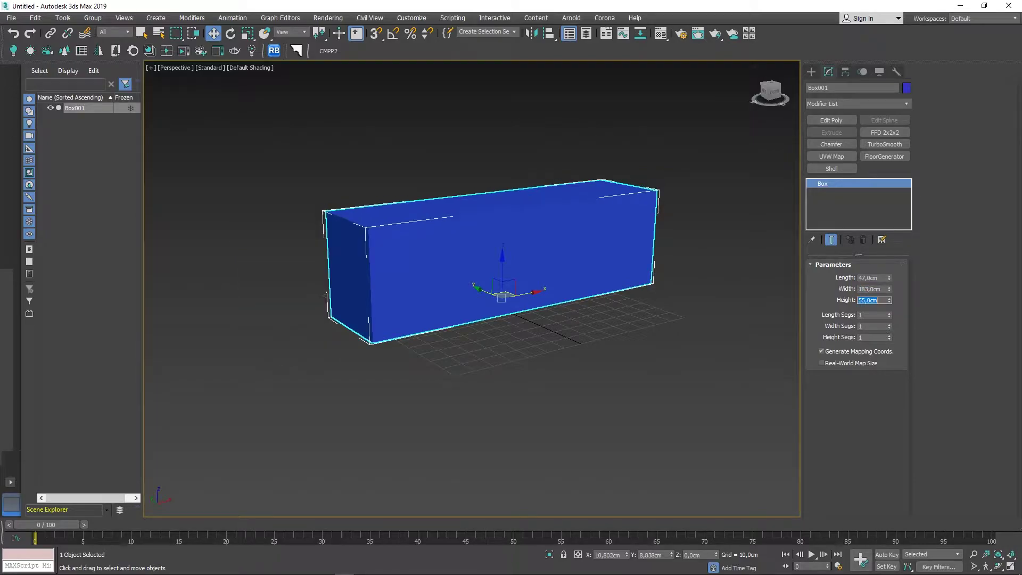
mouse_move(655, 235)
middle_mouse_down("alt")
mouse_move(434, 242)
mouse_move(522, 237)
mouse_move(431, 260)
mouse_move(406, 249)
middle_mouse_up("alt")
key("alt+Tab")
- Review the dimensioned cabinet drawing, then return to 3ds Max
left_click(404, 249)
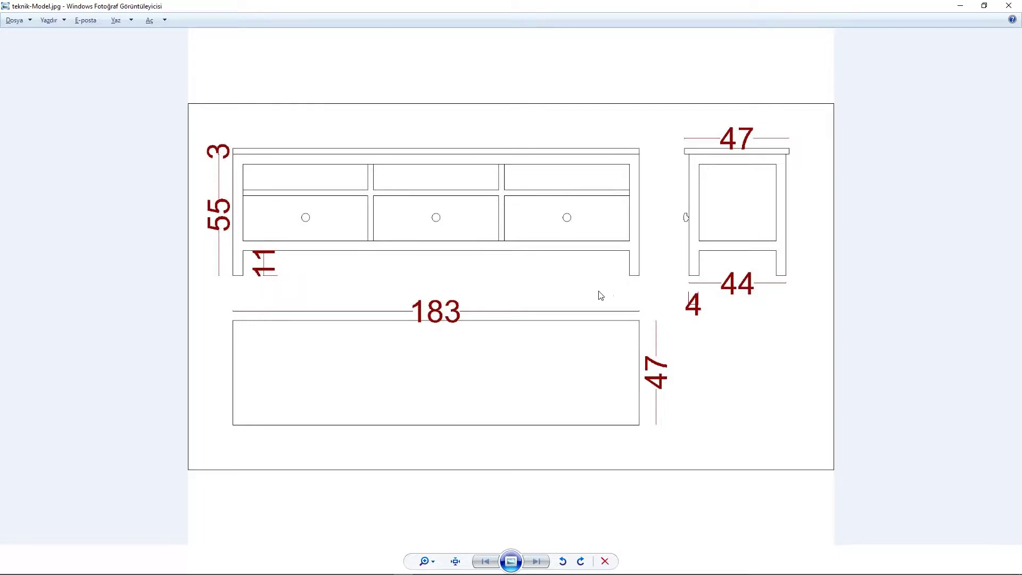
key("alt+Tab")
- Draw a second box beside Box001, vertex-snapping its height to 55 cm
middle_click_drag(506, 289, 538, 286, "alt")
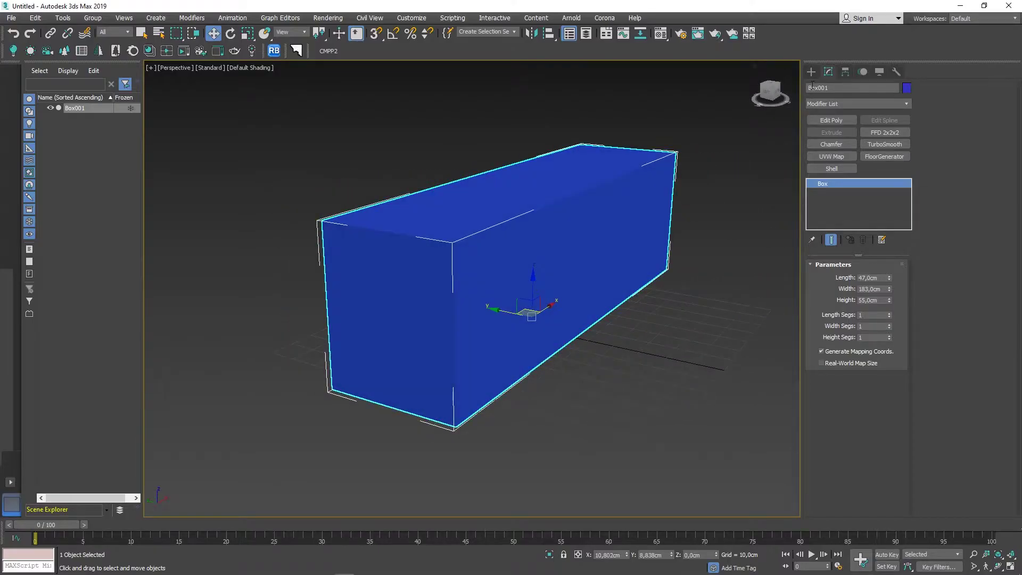
left_click(811, 71)
left_click(835, 136)
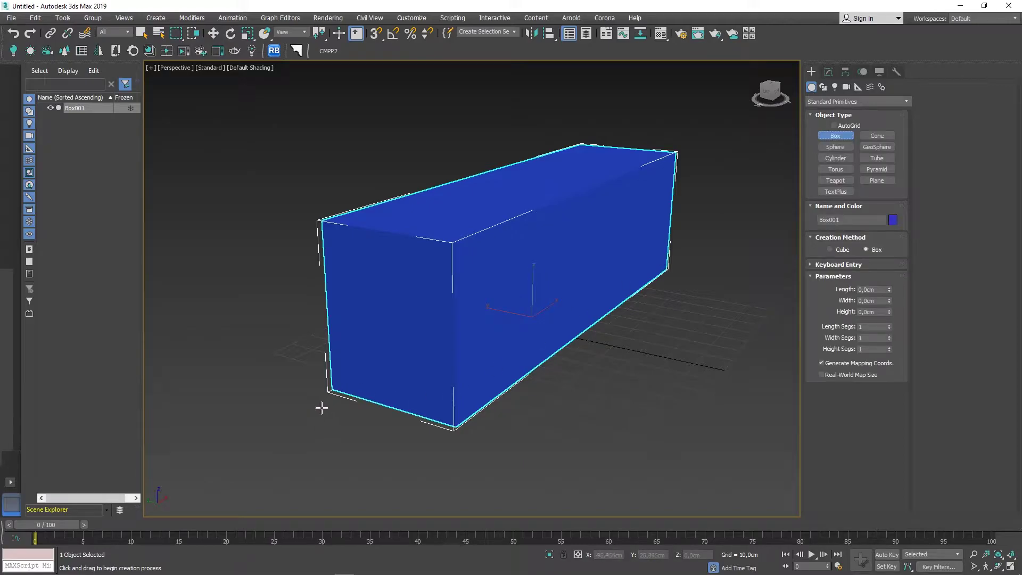
left_click_drag(322, 408, 335, 439)
key("s")
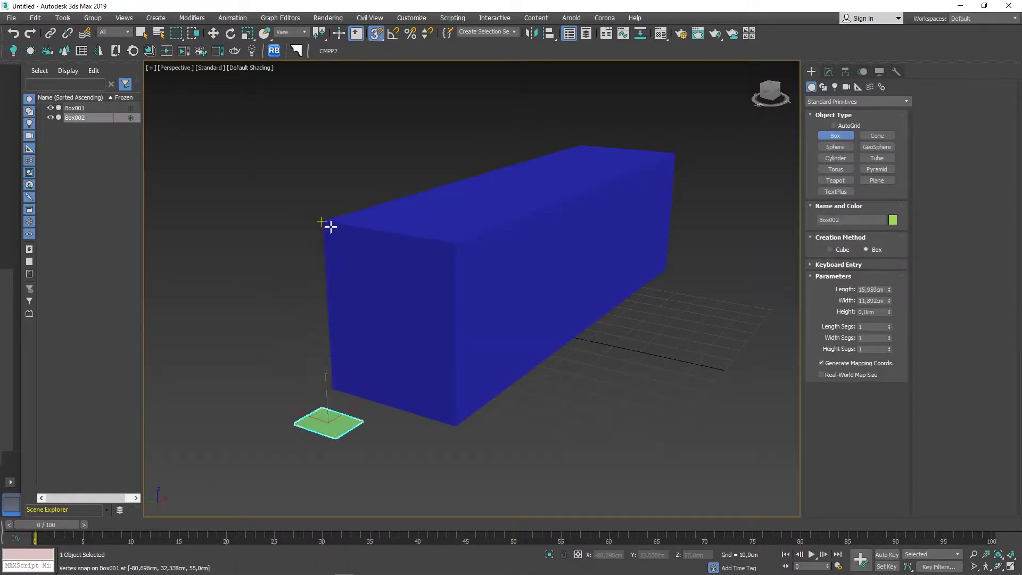
left_click(321, 221)
key("s")
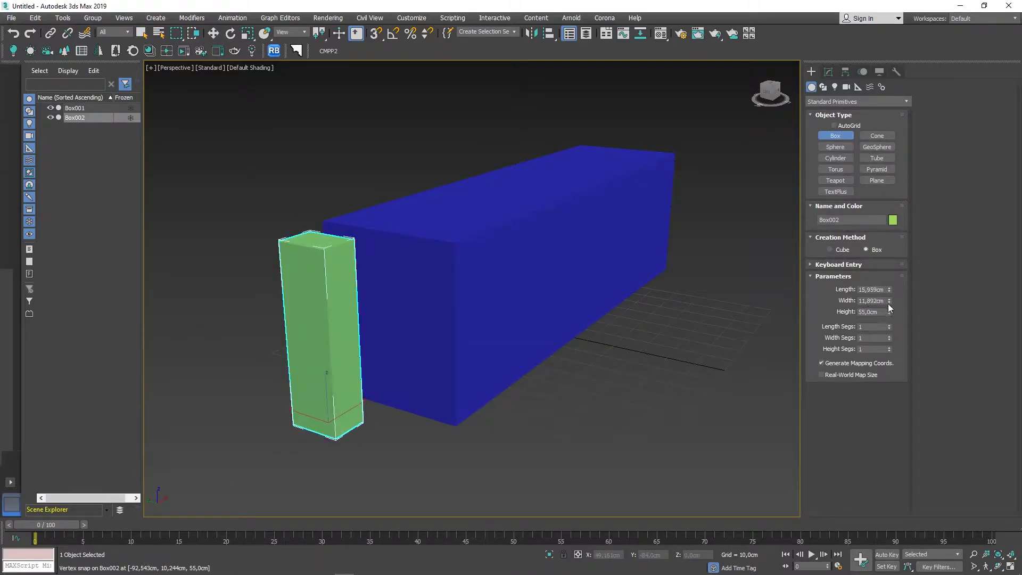
- Set the new post Box002 to 4 cm length and 4 cm width
left_click_drag(890, 290, 890, 303)
double_click(875, 290)
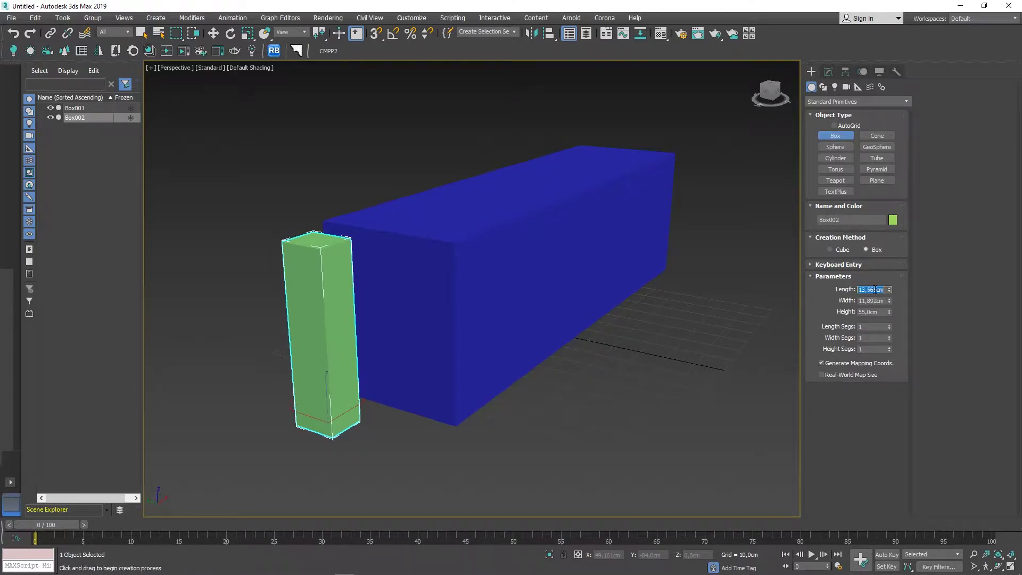
key("Tab")
type("4")
key("Return")
mouse_move(743, 278)
middle_mouse_down("alt")
mouse_move(360, 388)
mouse_move(403, 387)
middle_mouse_up("alt")
- Snap Box002 onto a corner of Box001 in the maximized Top view
key("w")
key("alt+w")
right_click(306, 249)
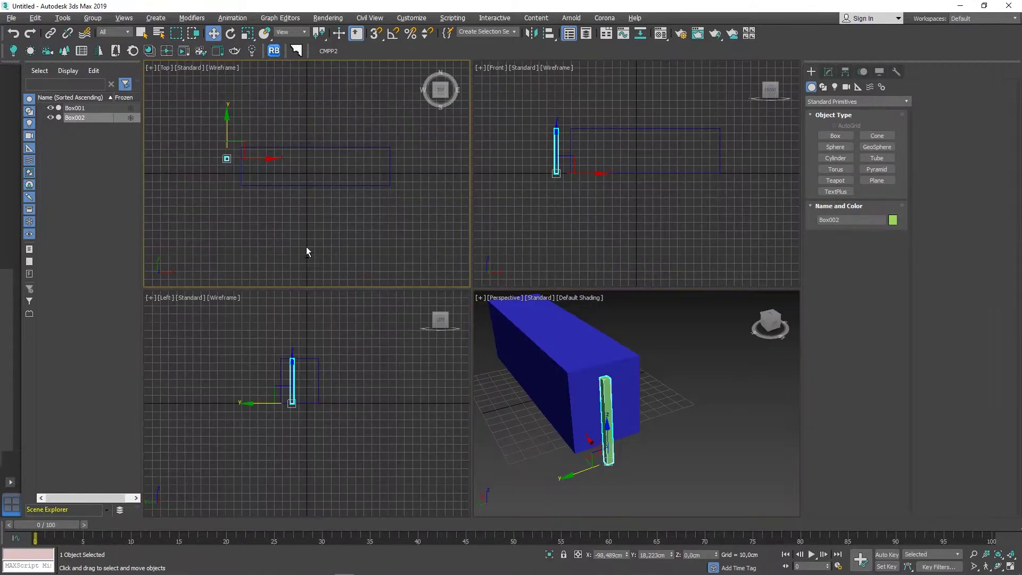
key("alt+w")
key("g")
scroll(314, 266, "up", 4)
mouse_move(302, 252)
left_mouse_down()
mouse_move(420, 218)
mouse_move(321, 135)
left_mouse_up()
scroll(420, 218, "up", 4)
key("s")
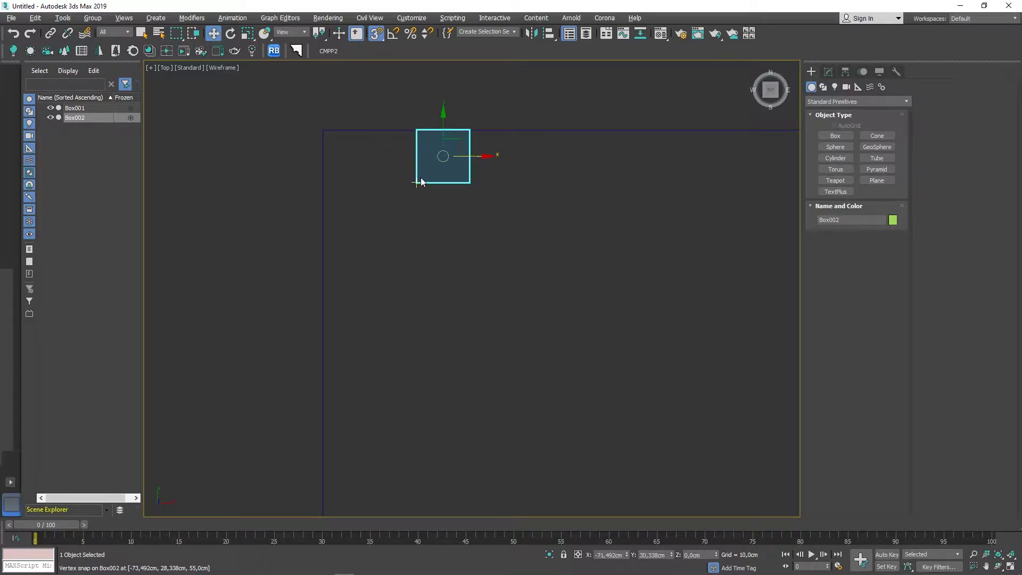
left_click_drag(420, 182, 322, 183)
scroll(369, 230, "down", 3)
middle_click_drag(369, 230, 450, 177)
key("s")
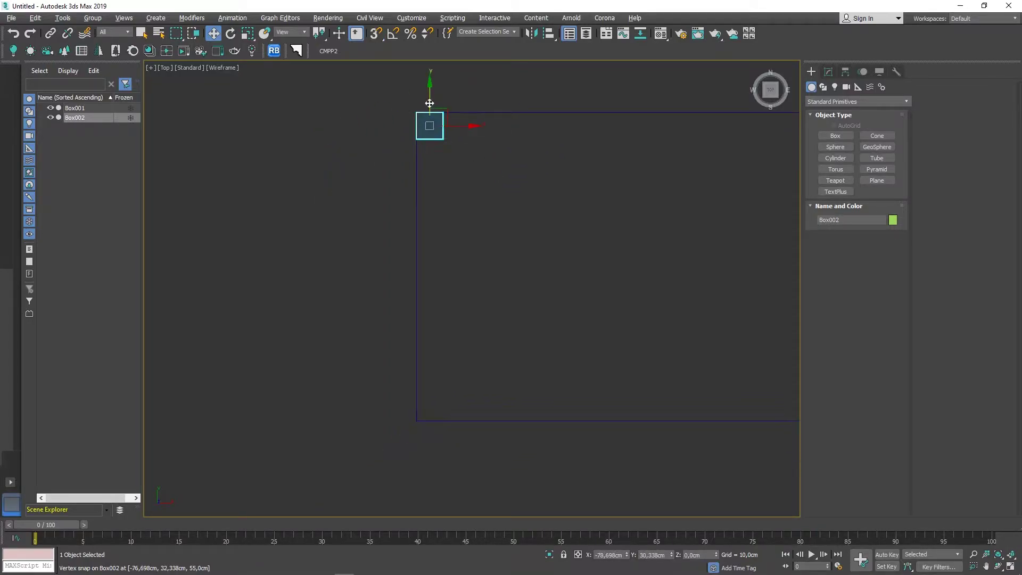
- Clone the post as Box003 at the adjacent corner of the same end
mouse_move(429, 103)
left_mouse_down("shift")
mouse_move(474, 419)
mouse_move(415, 400)
left_mouse_up("shift")
left_click(509, 343)
scroll(408, 445, "up", 3)
key("s")
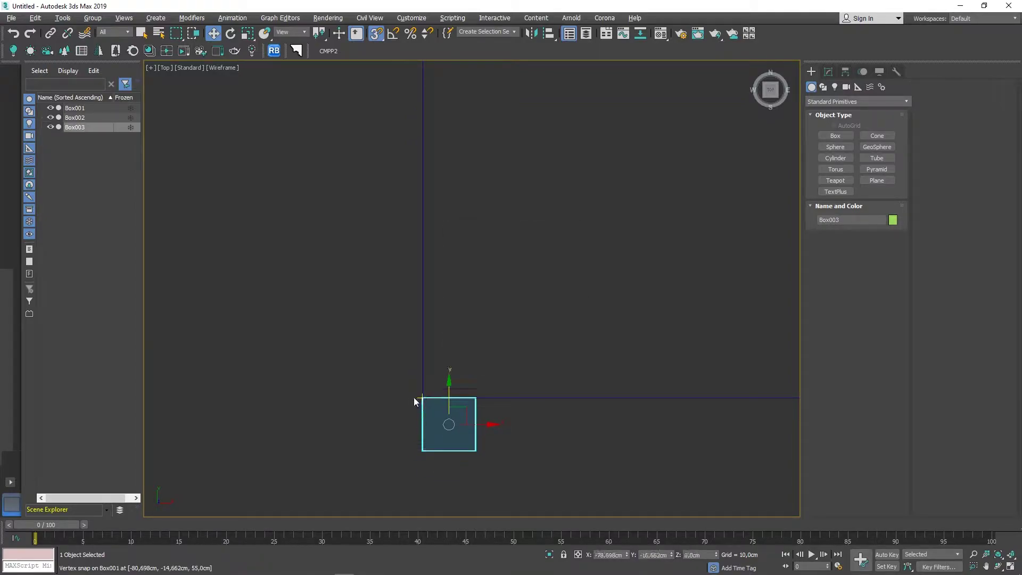
key("alt+w")
key("alt+w")
scroll(497, 345, "up", 3)
scroll(485, 341, "up", 3)
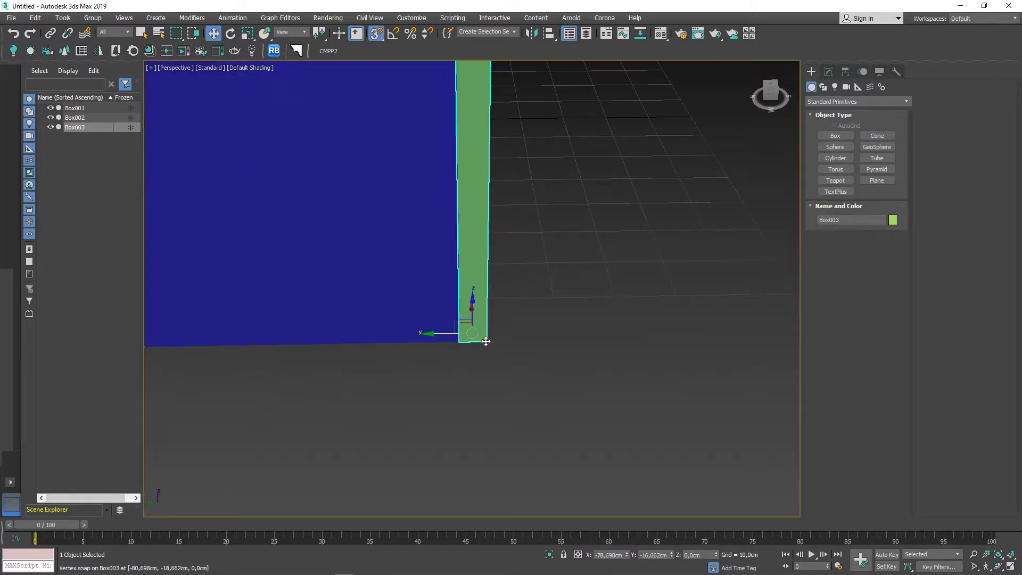
middle_click_drag(460, 340, 447, 365, "alt")
scroll(440, 354, "down", 3)
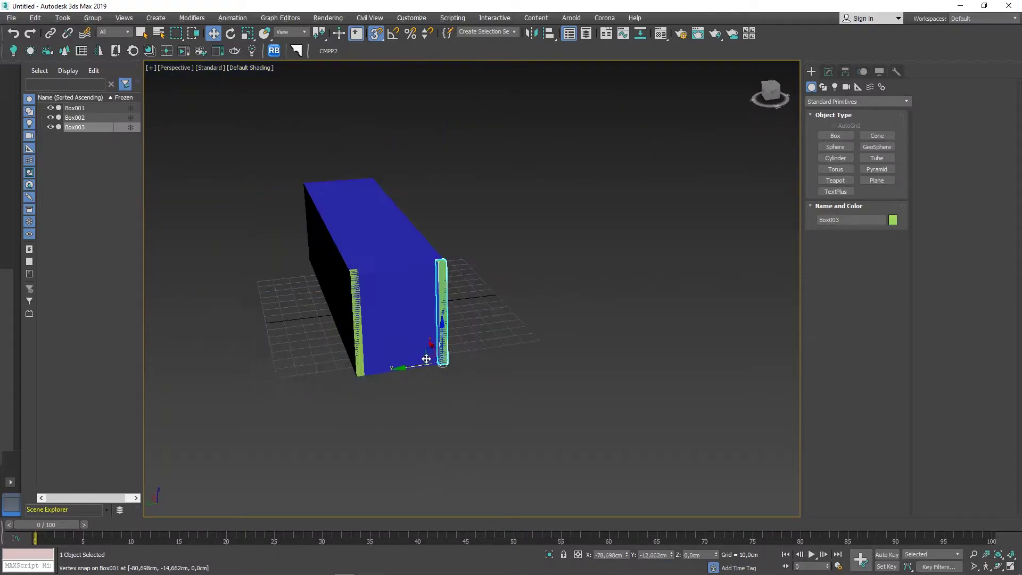
key("alt+Tab")
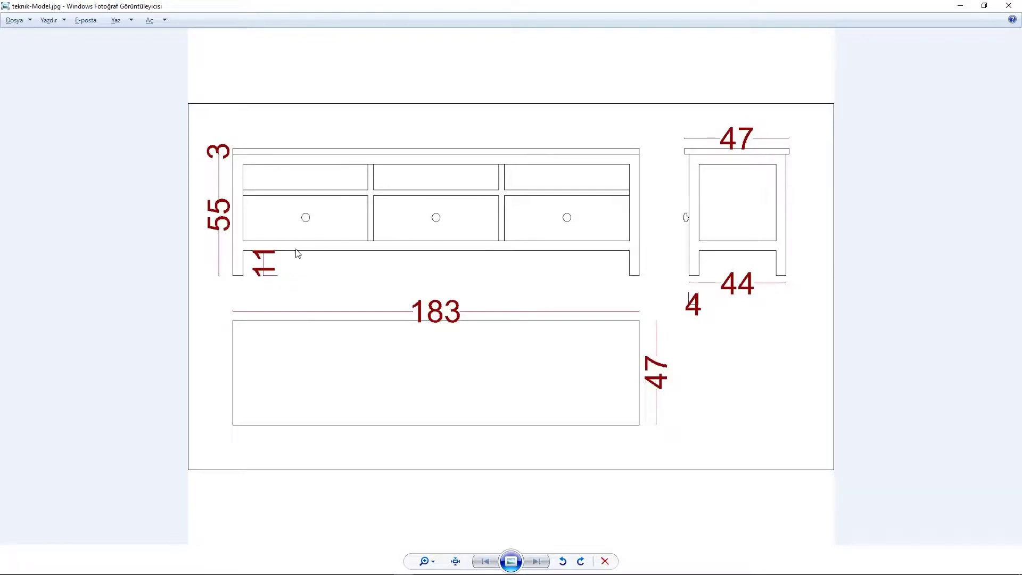
key("alt+Tab")
mouse_move(429, 382)
middle_mouse_down("alt")
mouse_move(396, 376)
mouse_move(449, 365)
mouse_move(436, 351)
middle_mouse_up("alt")
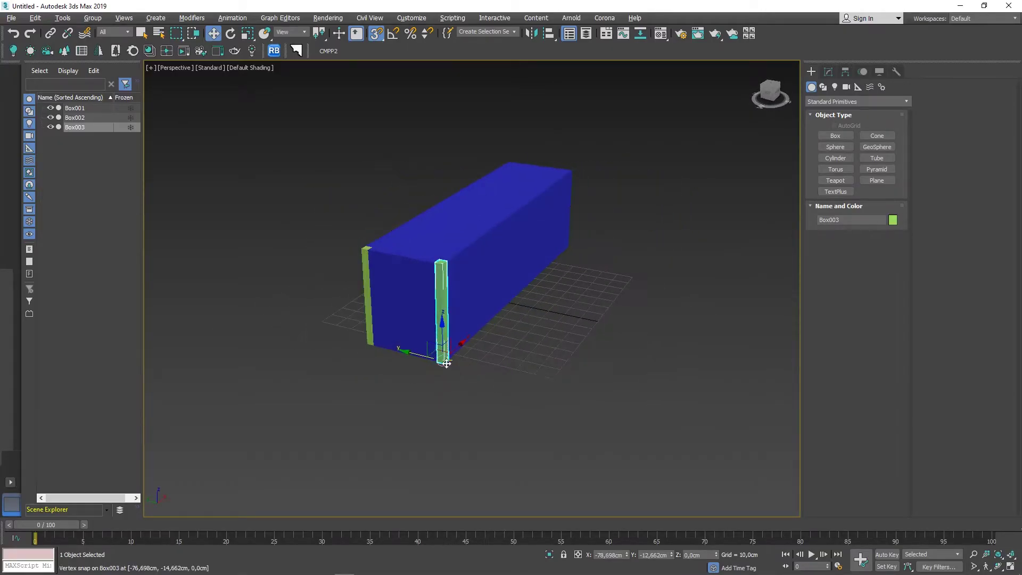
- Clone both posts as Box004 and Box005 and snap them to Box001's far end
left_click(371, 317, "ctrl")
middle_click_drag(371, 318, 413, 354, "alt")
left_click_drag(434, 303, 785, 312)
left_click(509, 346)
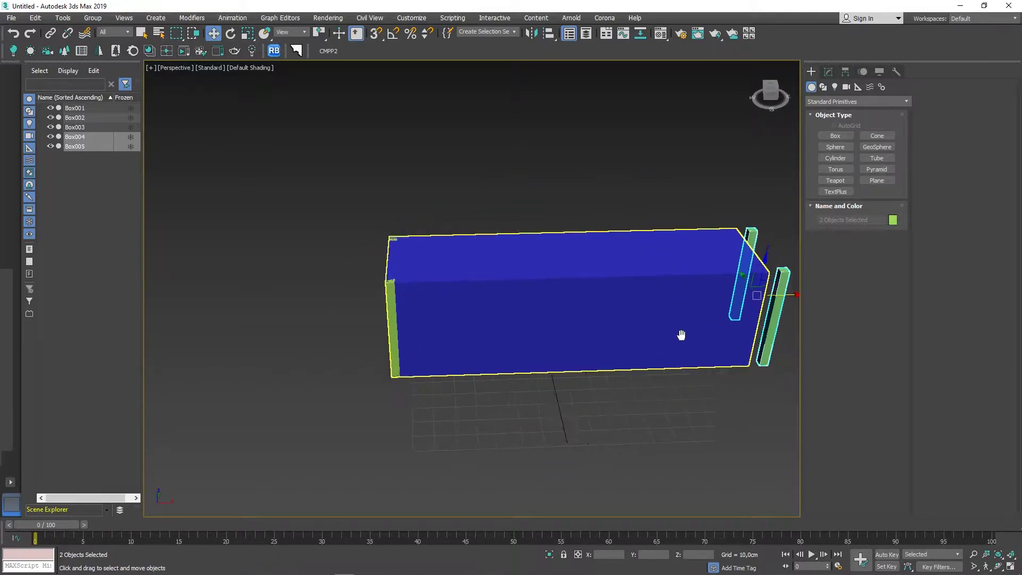
scroll(573, 377, "up", 3)
scroll(572, 377, "up", 2)
key("s")
left_click_drag(556, 405, 469, 411)
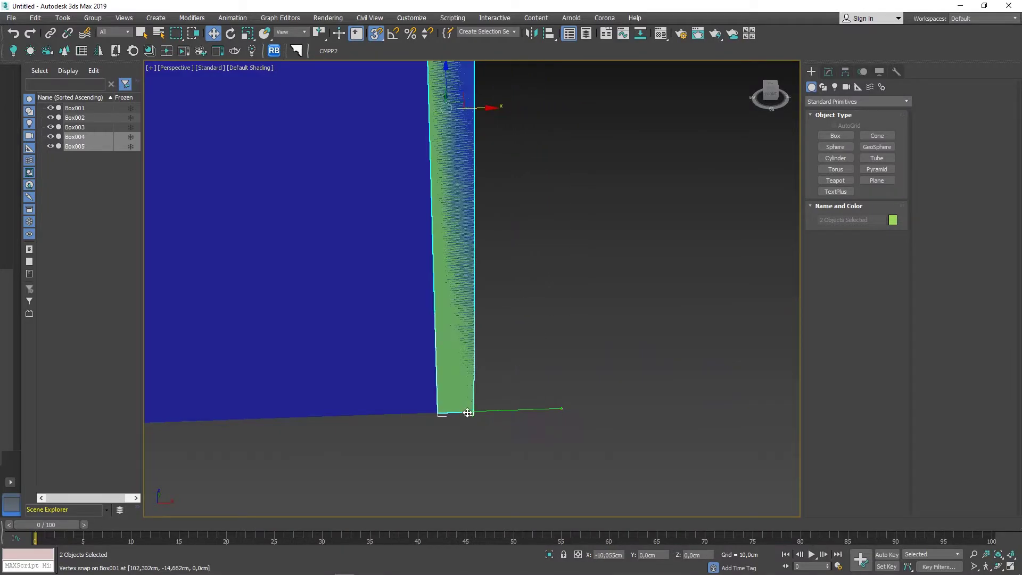
scroll(470, 411, "down", 2)
key("alt+w")
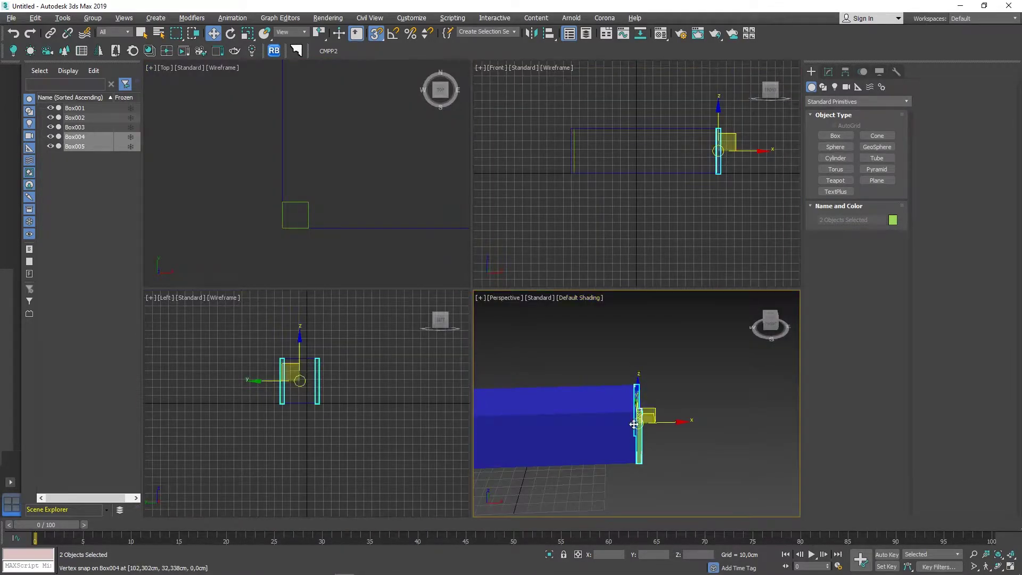
key("alt+w")
scroll(649, 250, "up", 2)
- Make 90°-rotated copies of the posts as rails and lower them to the cabinet bottom
key("e")
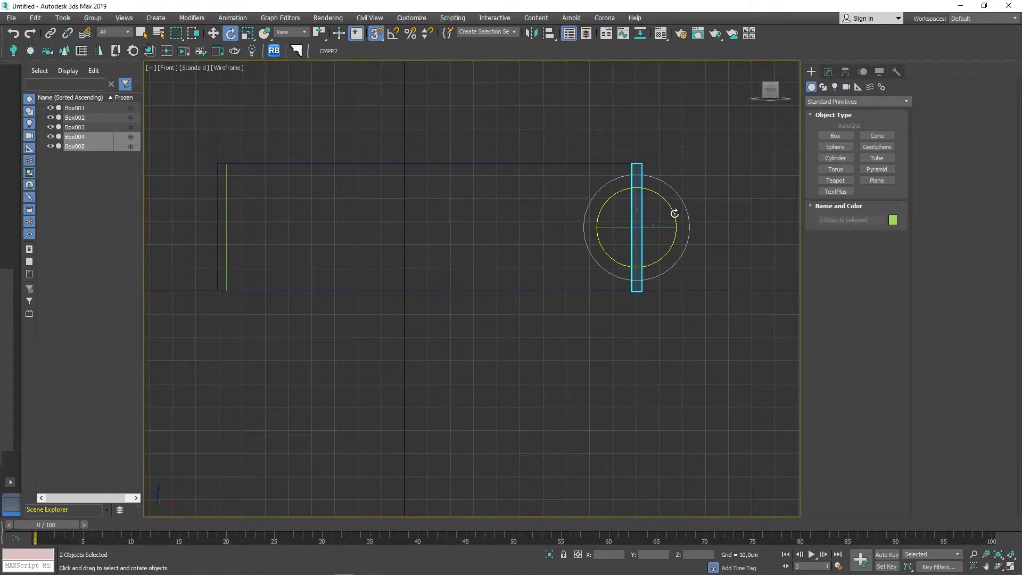
left_click_drag(681, 226, 655, 120, "shift")
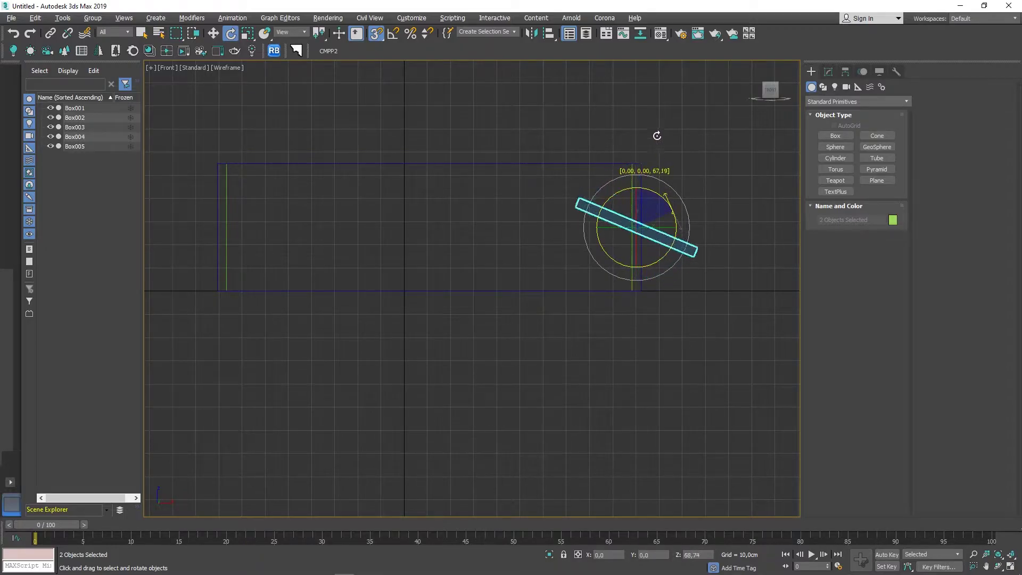
key("Escape")
left_click(389, 35)
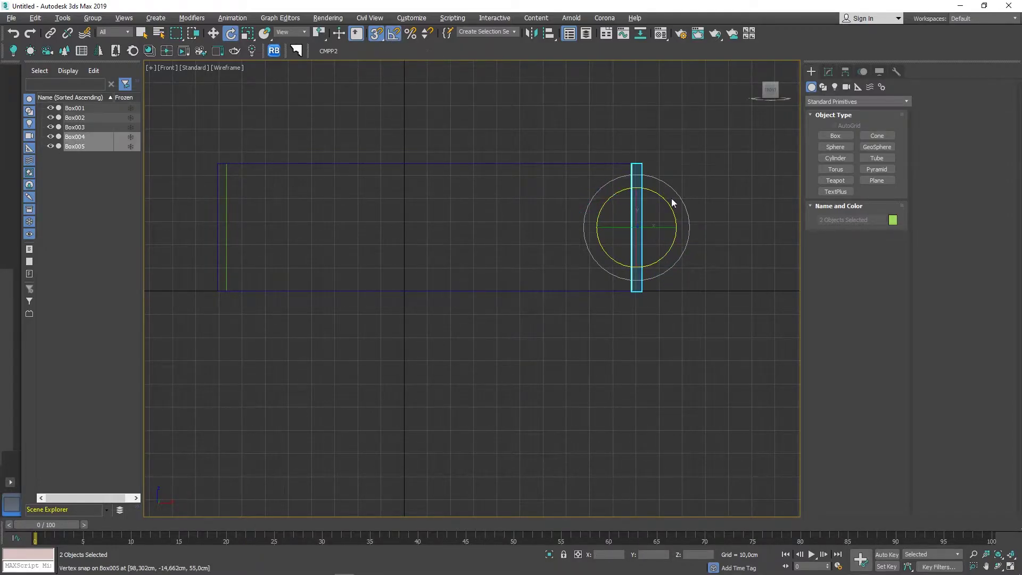
left_click_drag(674, 212, 672, 157, "shift")
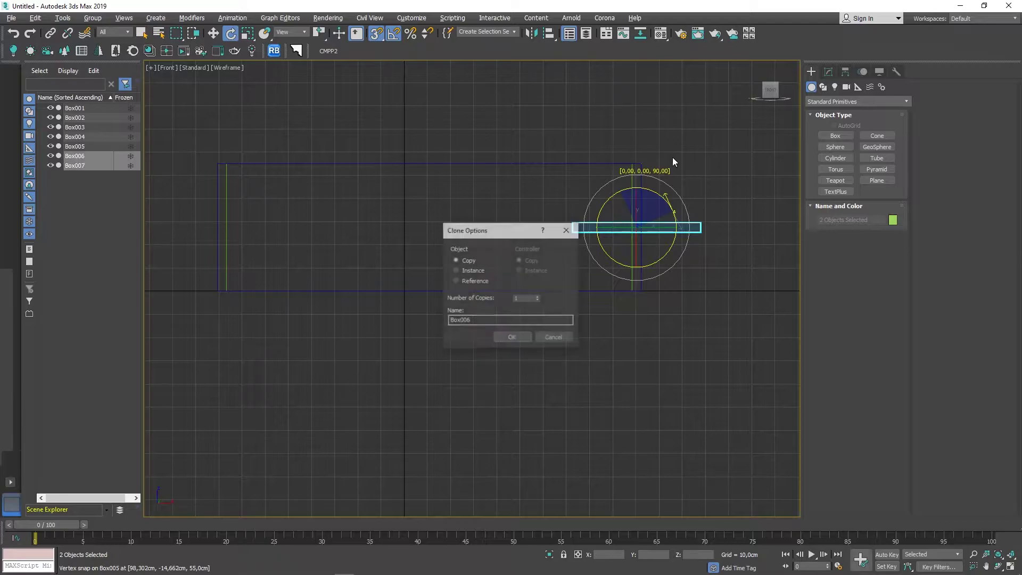
left_click(521, 338)
key("w")
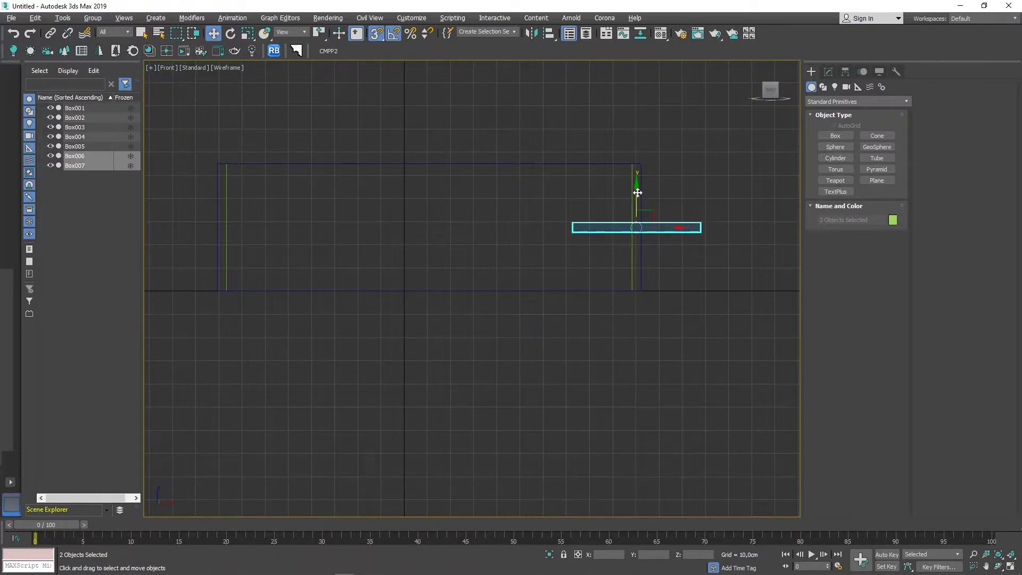
left_click_drag(700, 233, 647, 289)
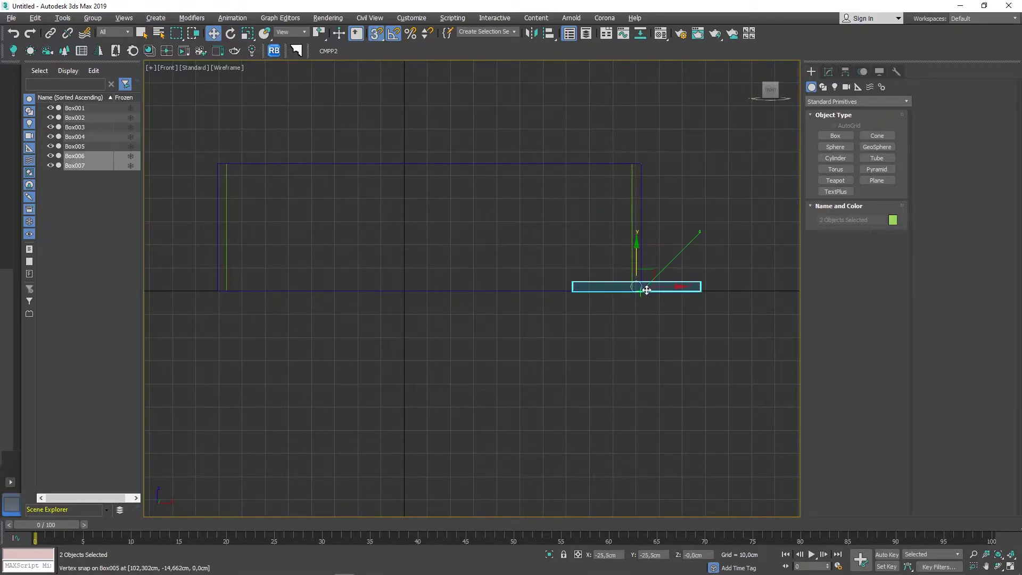
key("g")
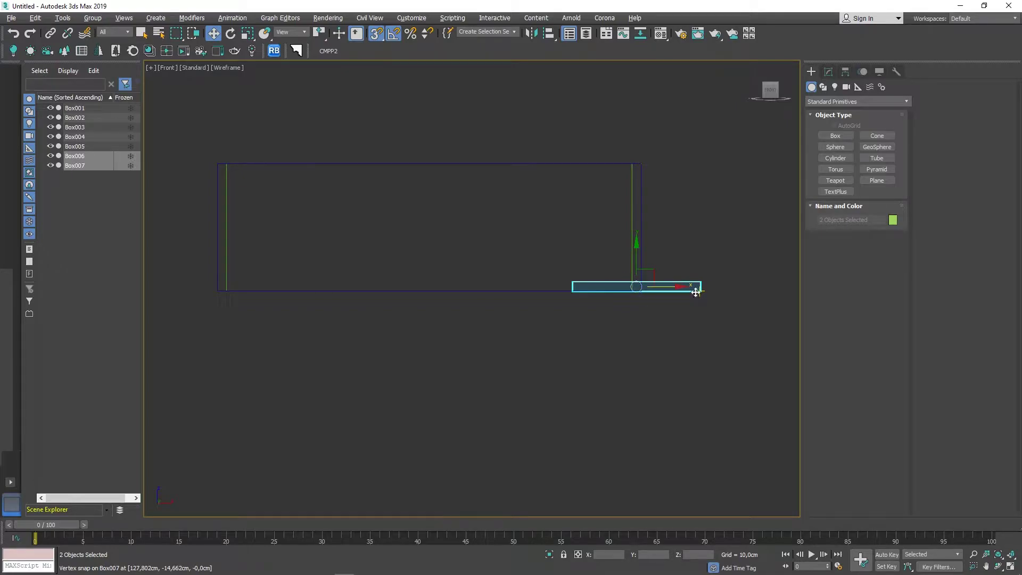
scroll(630, 299, "up", 3)
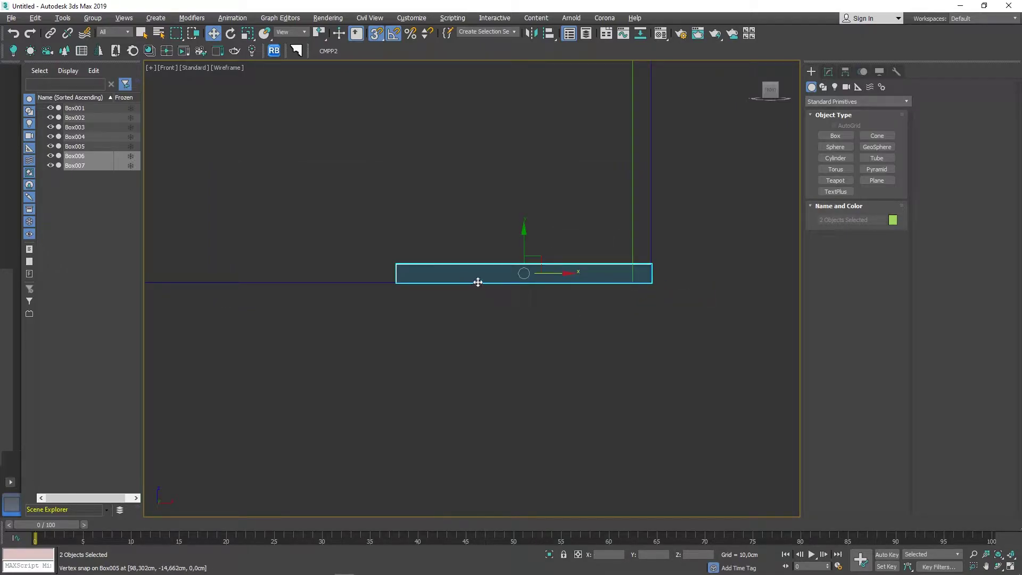
- Raise the two rails 10 cm with a Y move offset
right_click(210, 35)
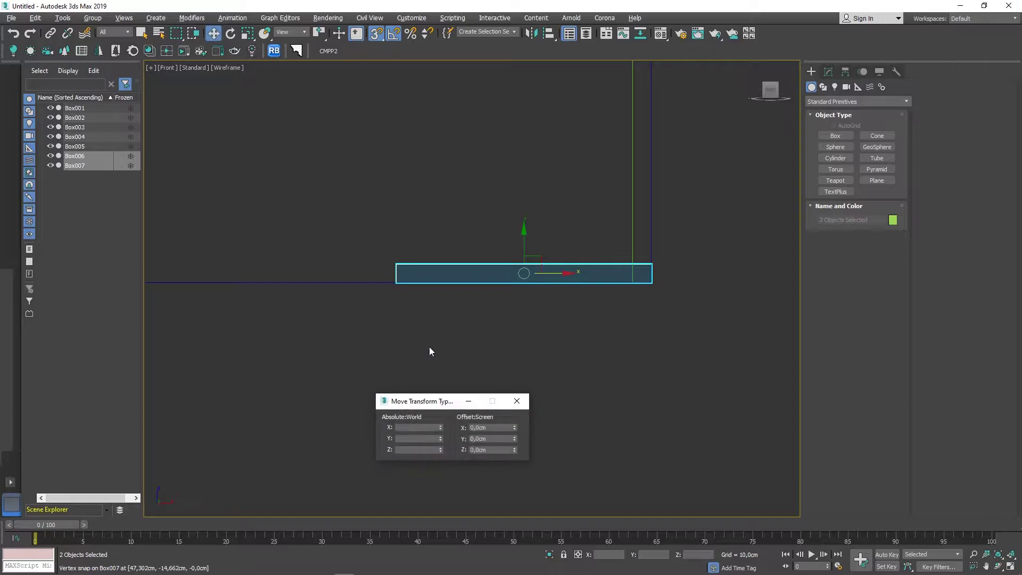
double_click(485, 438)
type("10")
key("Return")
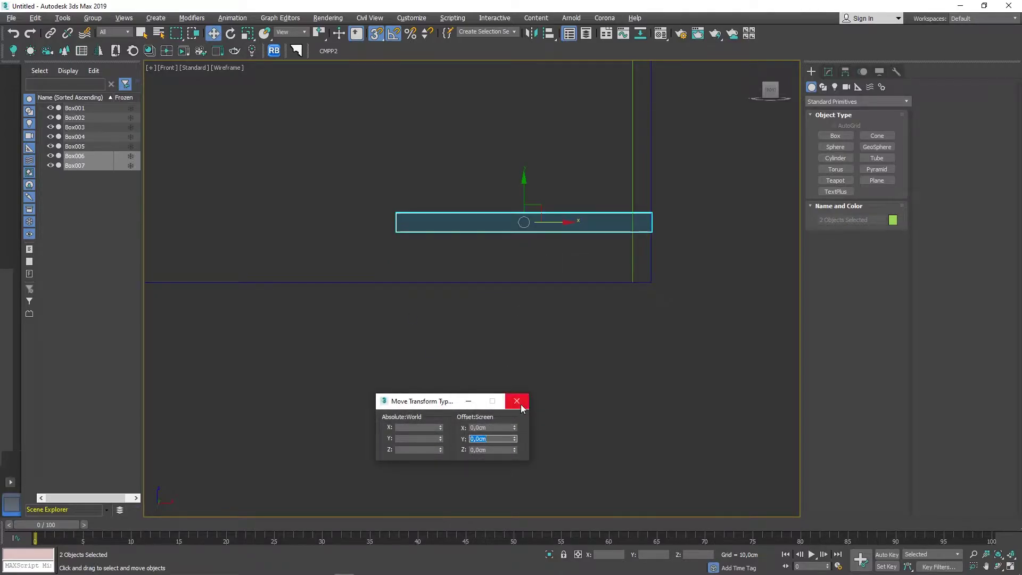
left_click(519, 404)
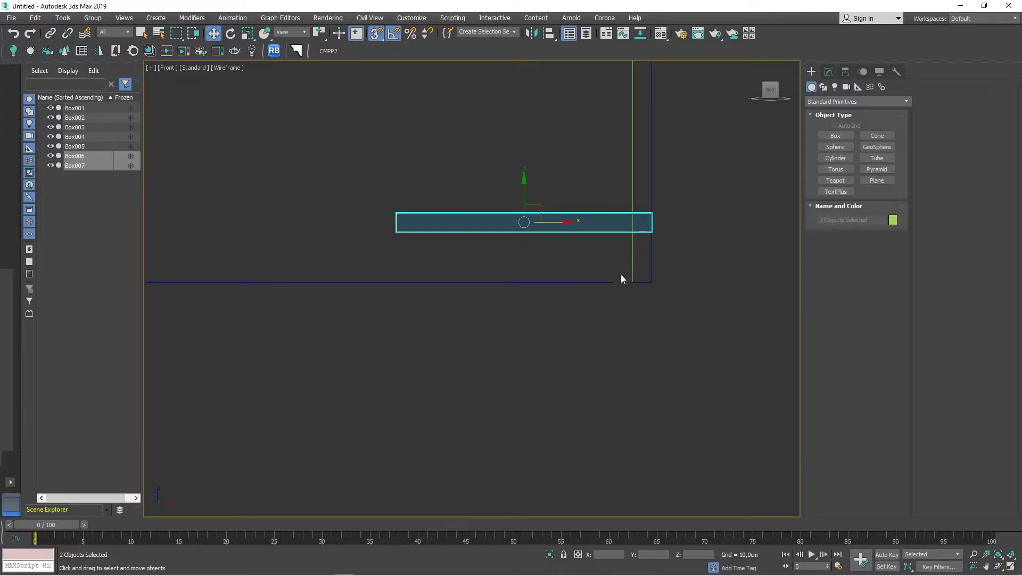
- Isolate Box007 on its own, delete Box006, and reselect Box007
left_click(556, 226)
left_click(619, 231)
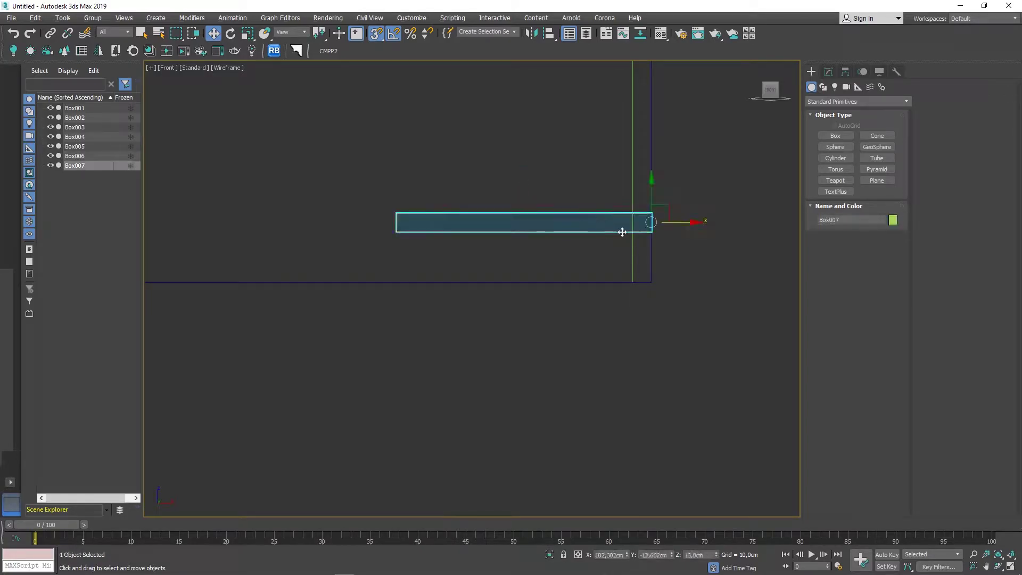
mouse_move(686, 222)
left_mouse_down()
mouse_move(551, 241)
mouse_move(422, 237)
left_mouse_up()
scroll(551, 240, "down", 3)
right_click(422, 237)
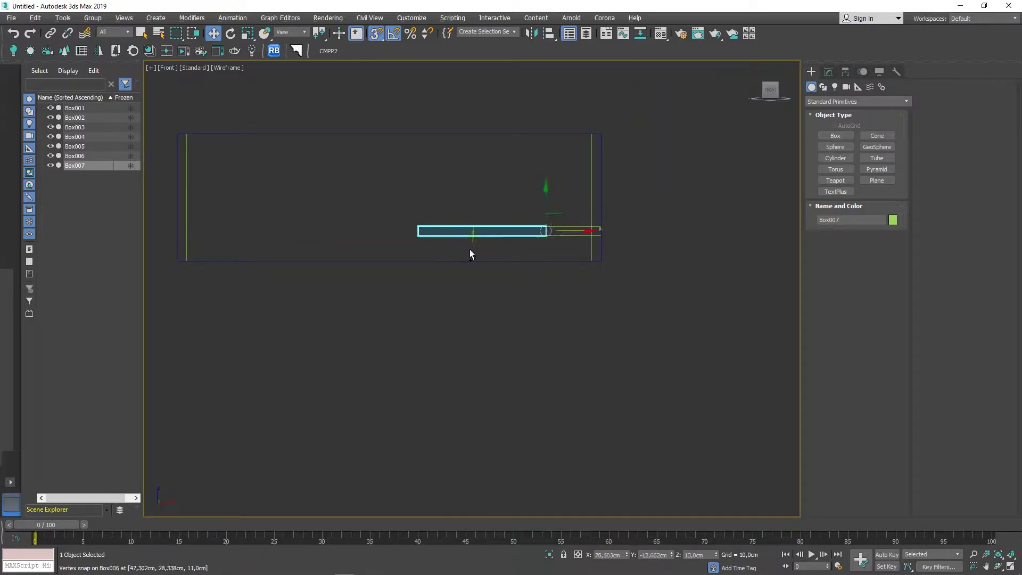
key("ctrl+z")
key("ctrl+z")
left_click(600, 231)
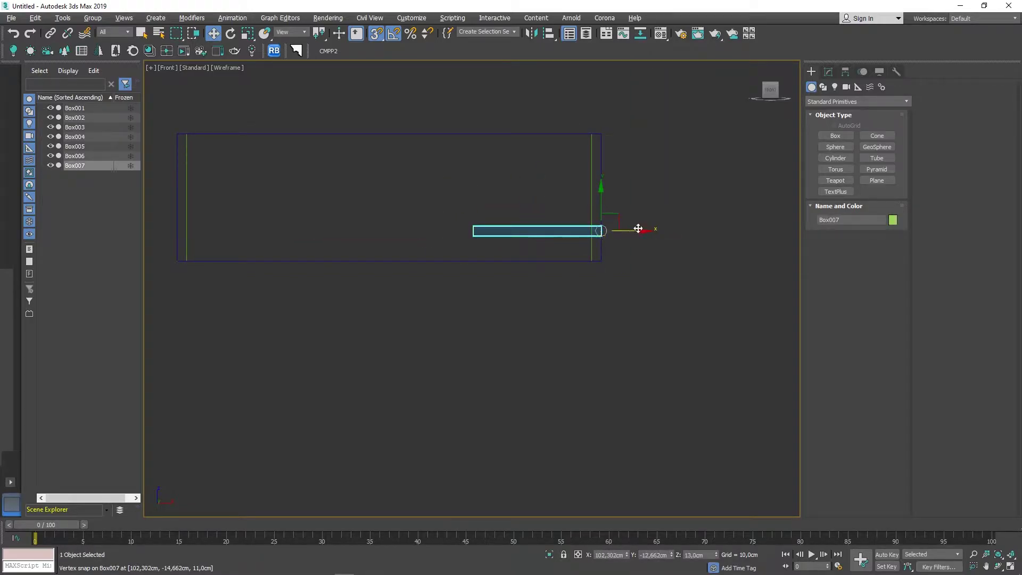
scroll(474, 232, "up", 5)
left_click(457, 225)
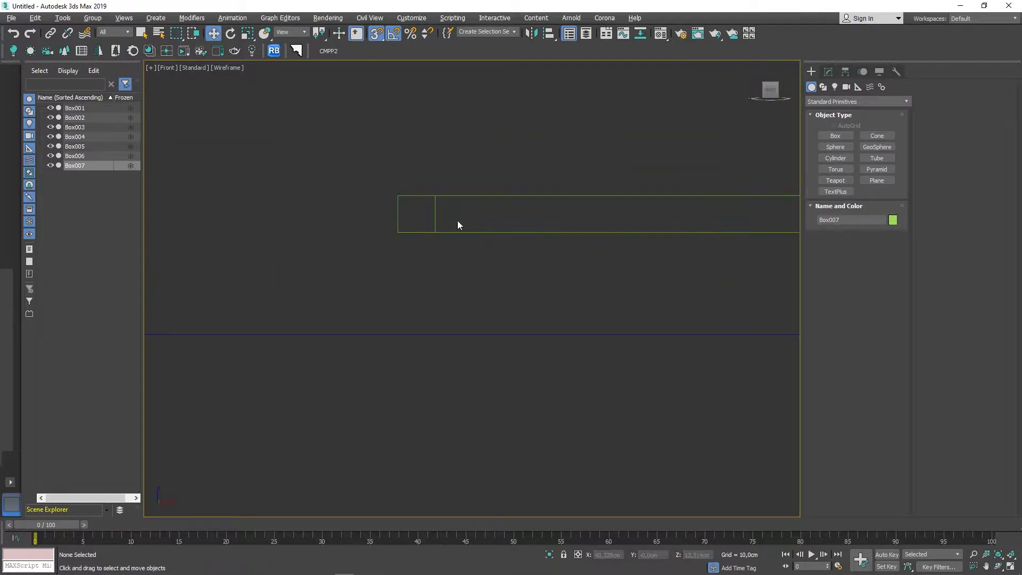
key("Delete")
scroll(443, 223, "down", 5)
left_click(529, 232)
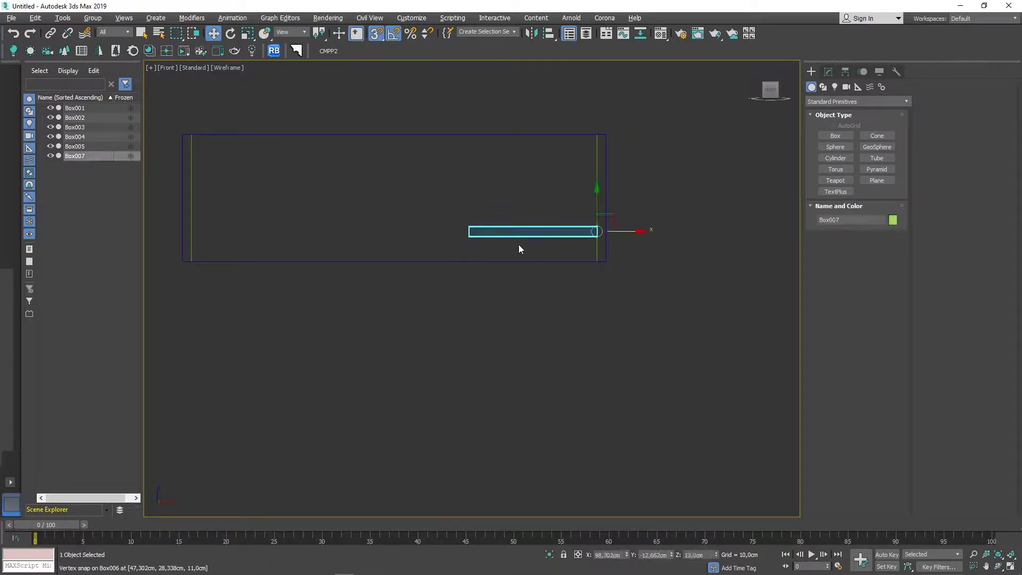
- Add Edit Poly to Box007 and stretch its left-end vertices to the cabinet's left edge
left_click(828, 71)
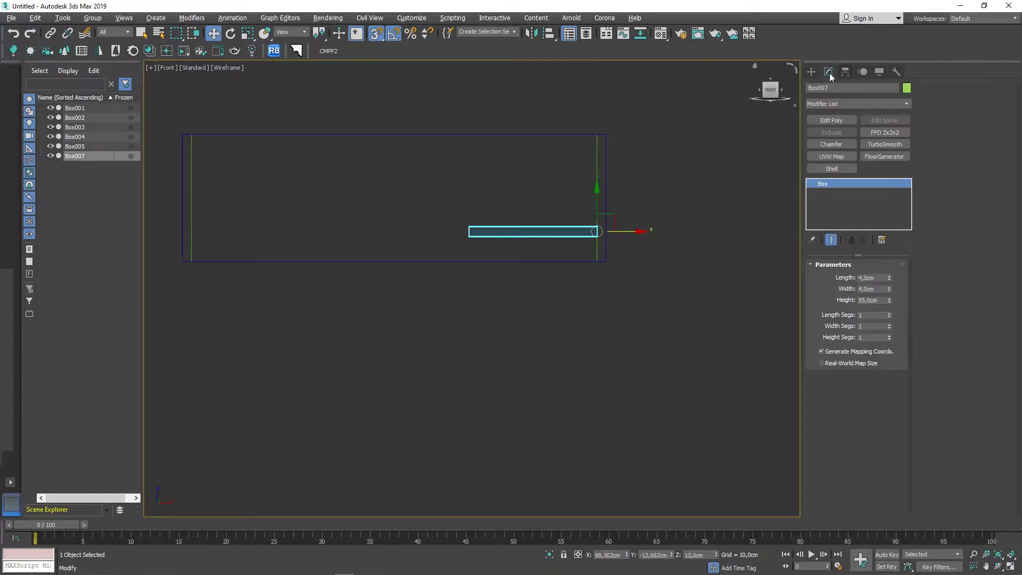
left_click(833, 106)
scroll(832, 106, "down", 3)
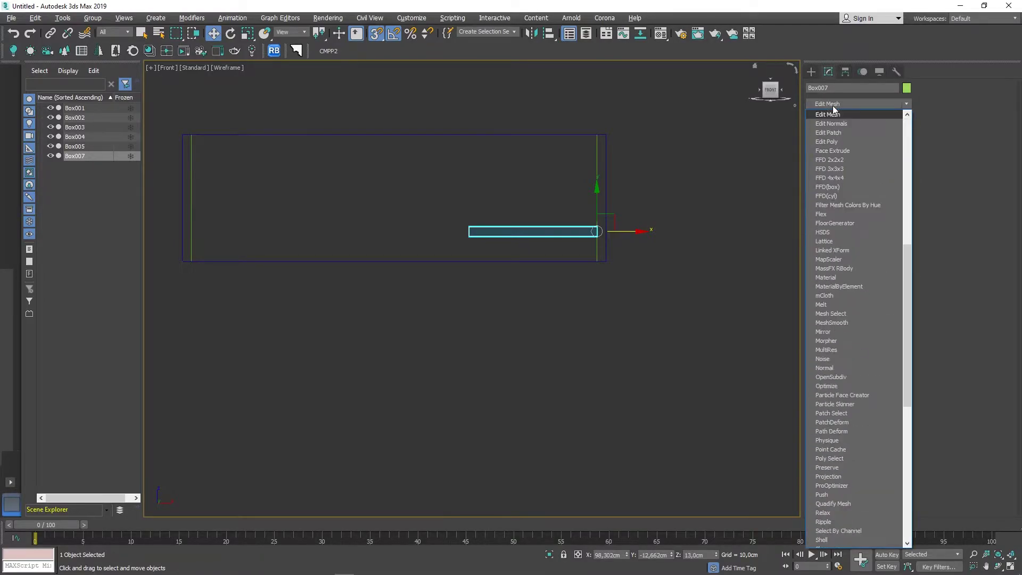
left_click(847, 138)
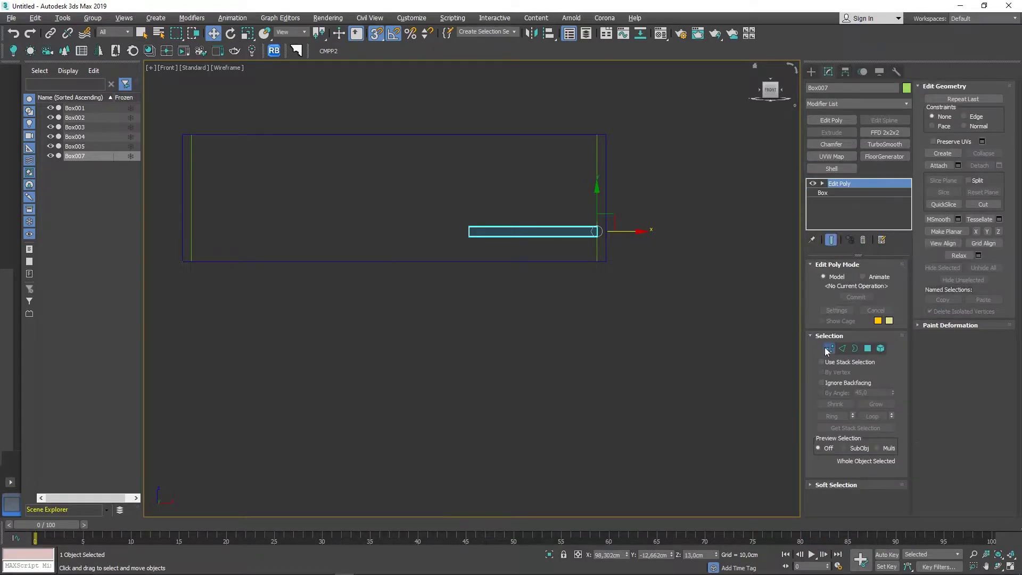
left_click(828, 348)
mouse_move(452, 259)
left_mouse_down()
mouse_move(492, 216)
mouse_move(194, 141)
left_mouse_up()
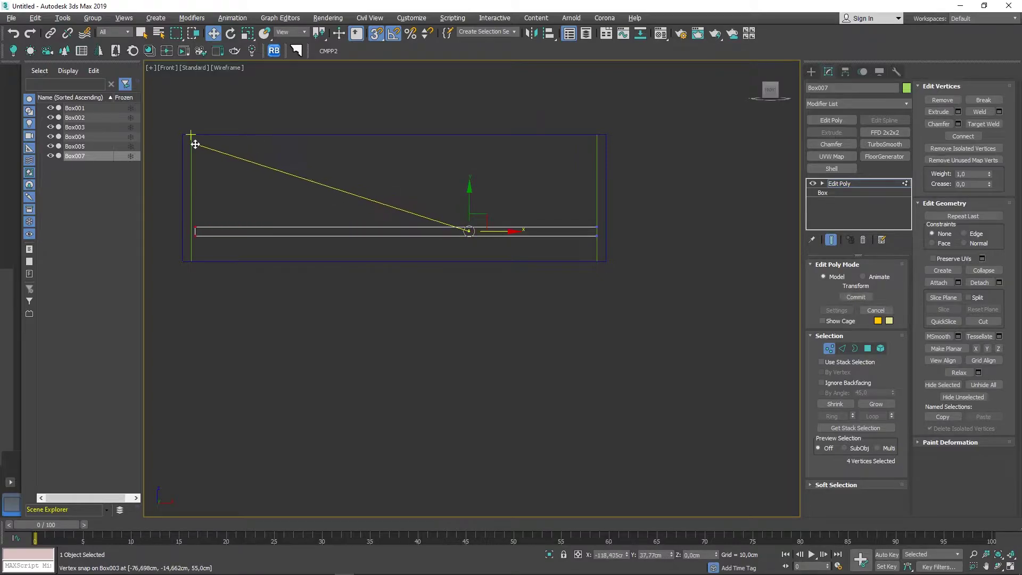
mouse_move(313, 188)
middle_mouse_down()
mouse_move(534, 327)
mouse_move(508, 382)
mouse_move(427, 298)
mouse_move(502, 291)
middle_mouse_up()
key("p")
left_click(834, 350)
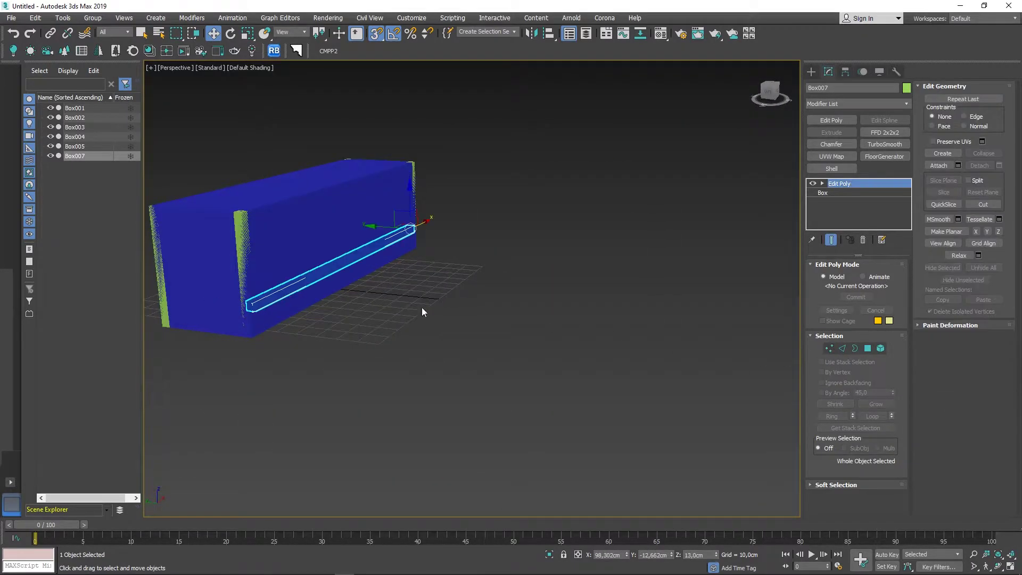
mouse_move(421, 308)
middle_mouse_down("alt")
mouse_move(314, 297)
mouse_move(362, 291)
mouse_move(447, 312)
middle_mouse_up("alt")
- Copy the rail along Y as Box008 in the four-view layout
key("alt+w")
key("alt+w")
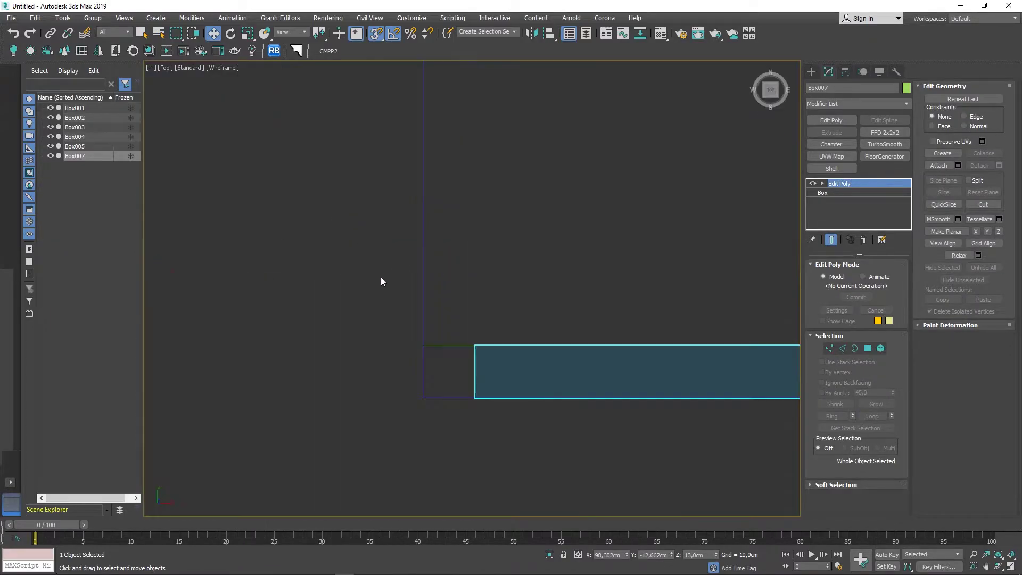
scroll(537, 255, "down", 3)
scroll(544, 276, "down", 2)
mouse_move(516, 277)
left_mouse_down("shift")
mouse_move(516, 178)
mouse_move(517, 189)
left_mouse_up("shift")
left_click(510, 336)
scroll(512, 236, "up", 5)
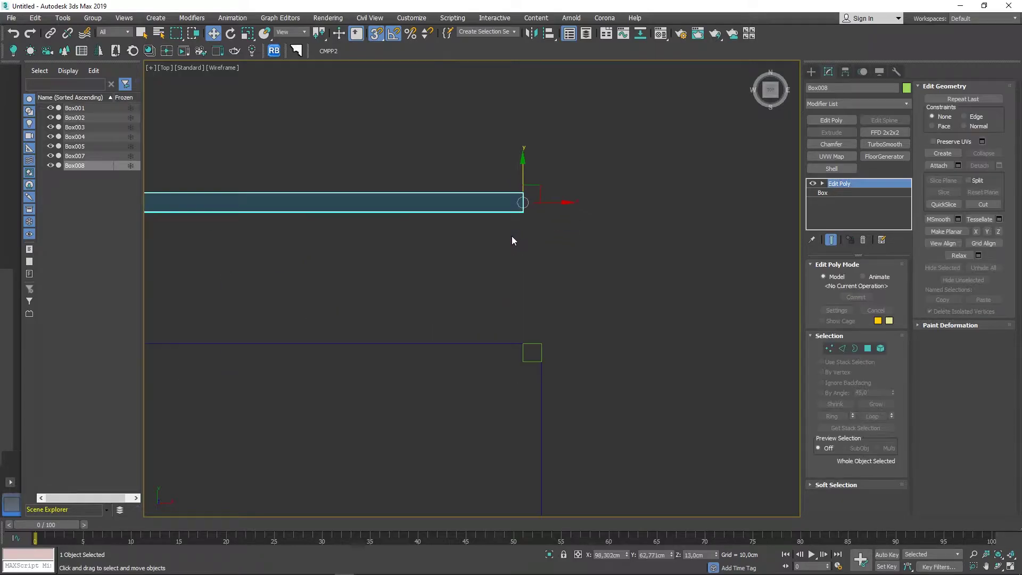
scroll(512, 236, "up", 3)
scroll(535, 156, "up", 4)
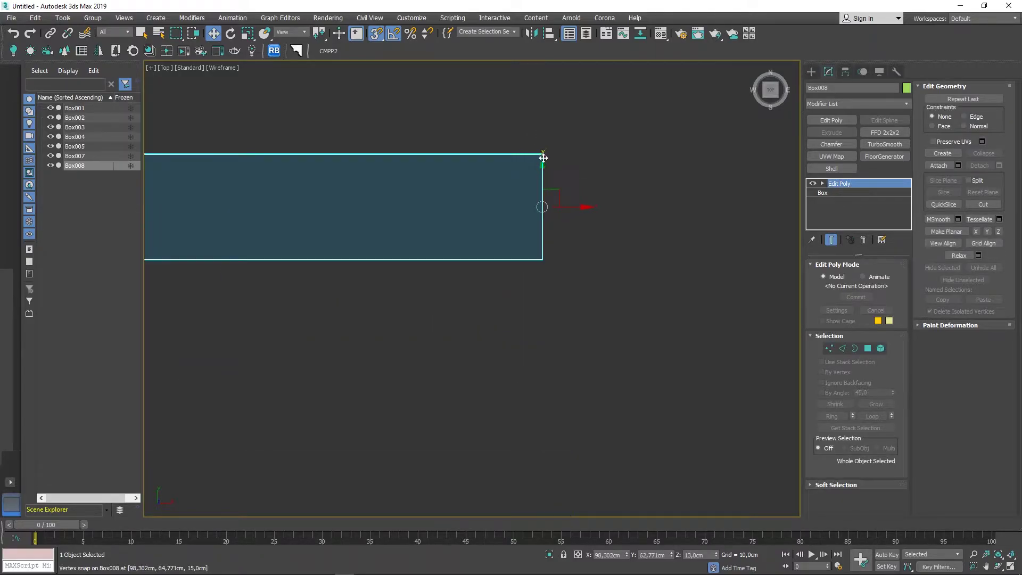
scroll(541, 157, "up", 4)
- Snap Box008 against the cabinet's back edge
left_click_drag(538, 128, 573, 285)
scroll(564, 304, "down", 8)
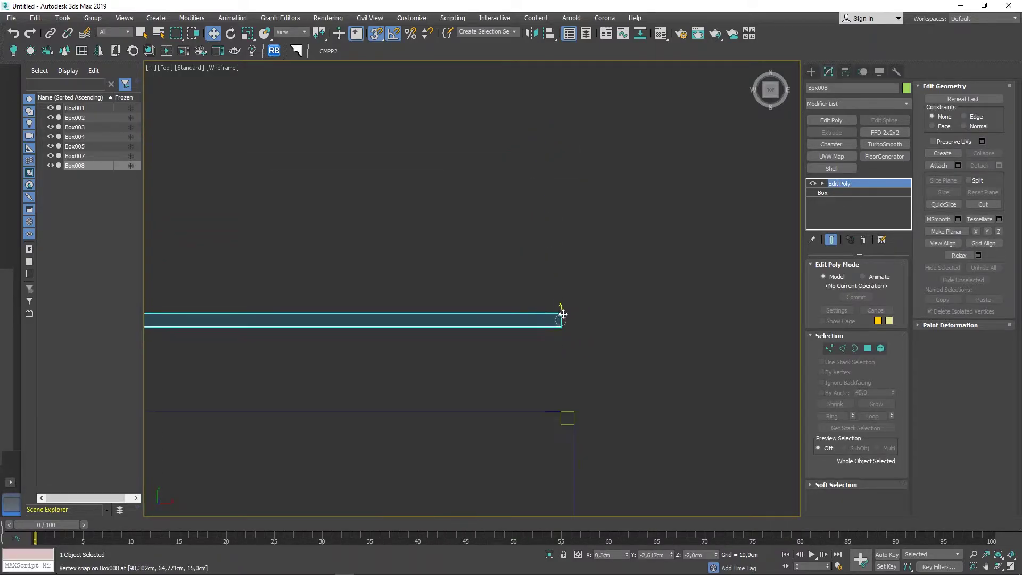
scroll(559, 316, "down", 4)
scroll(557, 319, "up", 4)
mouse_move(557, 319)
left_mouse_down()
mouse_move(561, 367)
mouse_move(639, 202)
left_mouse_up()
scroll(593, 297, "up", 4)
scroll(638, 200, "down", 1)
scroll(631, 221, "down", 2)
scroll(593, 240, "down", 6)
scroll(457, 253, "up", 4)
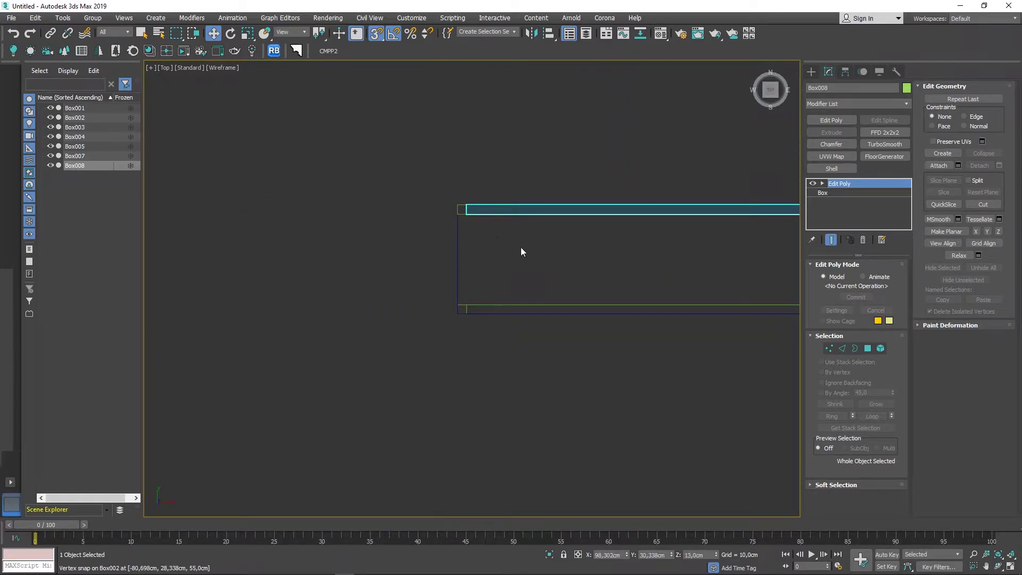
scroll(521, 252, "down", 2)
key("e")
scroll(569, 269, "up", 3)
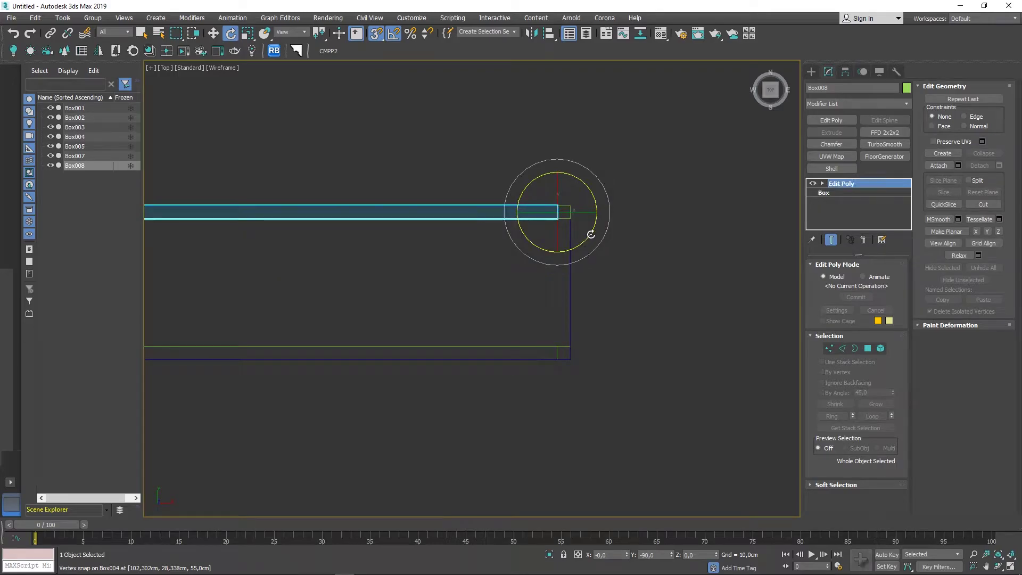
- Make a 90°-rotated rail copy, Box009, and snap its bottom vertices to Box005's corner
left_click_drag(591, 234, 615, 203)
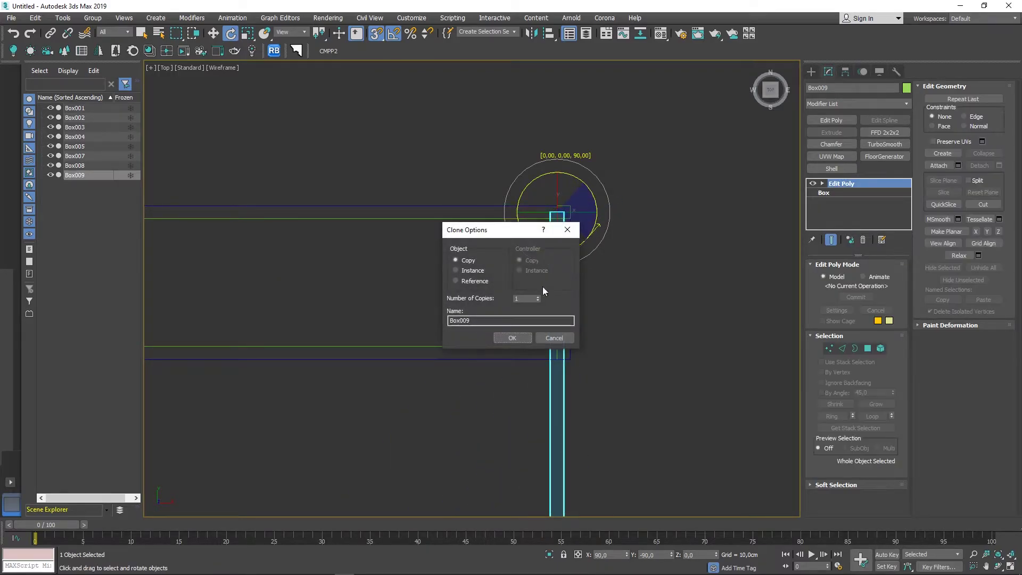
left_click(514, 337)
left_click(829, 348)
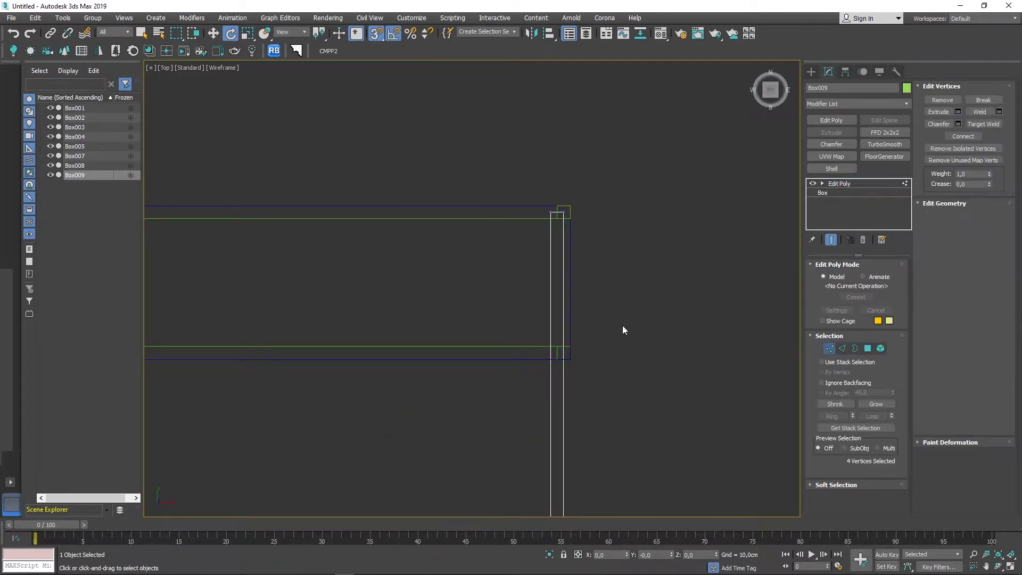
scroll(623, 326, "down", 3)
middle_click_drag(573, 244, 562, 143)
left_click_drag(667, 296, 438, 450)
key("w")
left_click_drag(527, 340, 553, 247)
- Snap Box009's top vertices down to the cabinet edge and set it onto Box004's corner
scroll(543, 175, "up", 3)
scroll(581, 180, "down", 3)
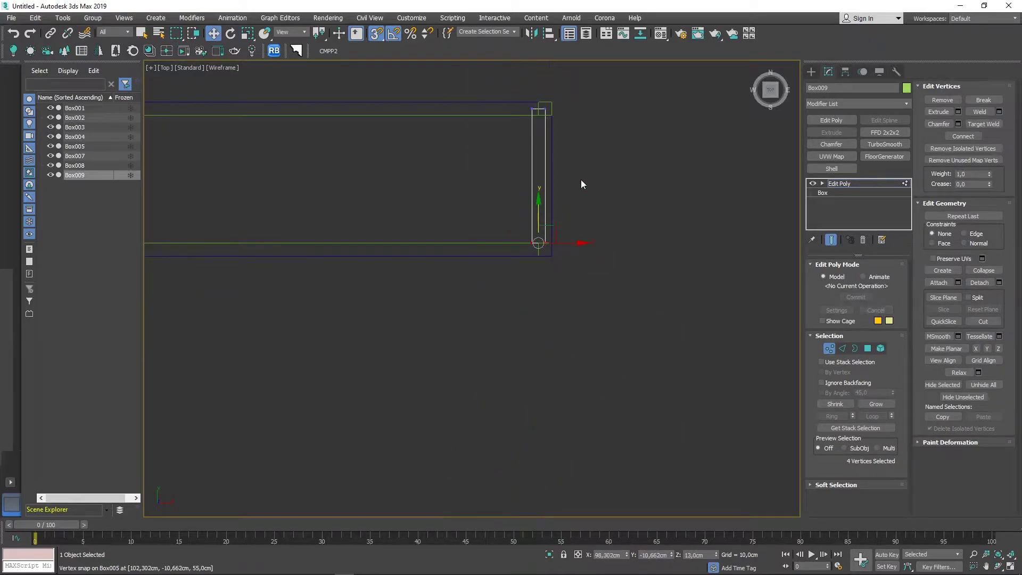
scroll(577, 114, "up", 4)
left_click_drag(620, 120, 623, 142)
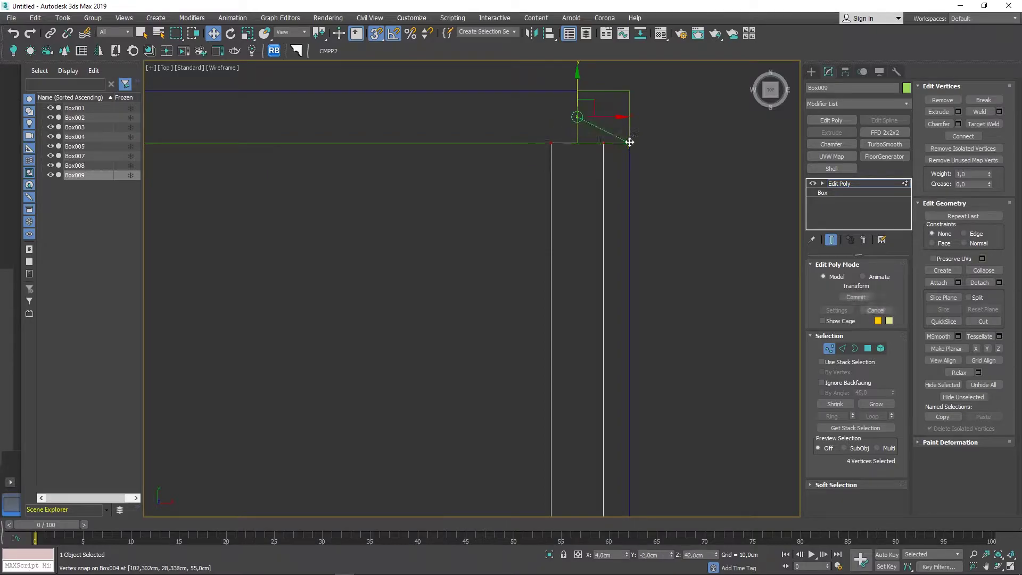
left_click(829, 349)
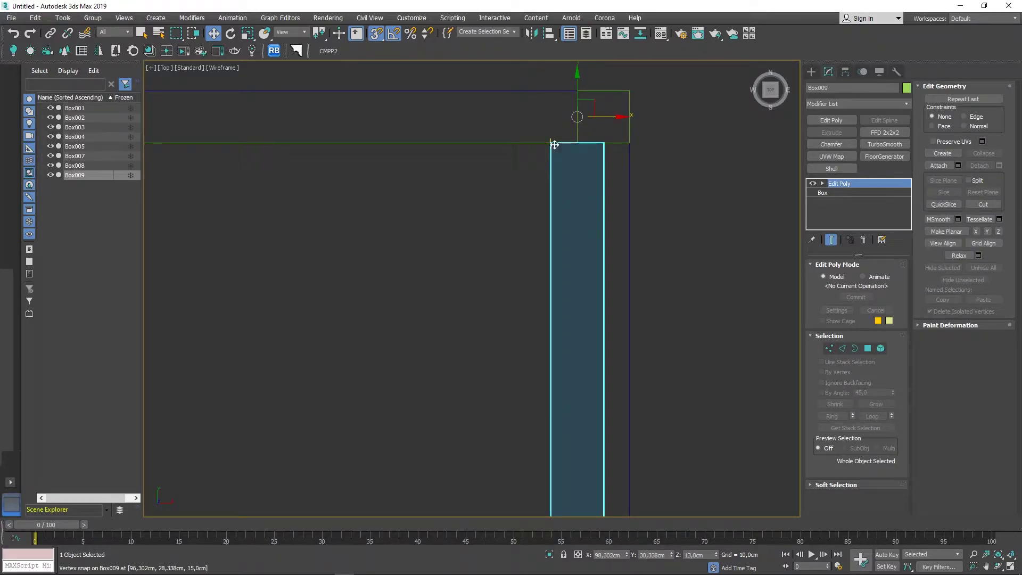
left_click_drag(554, 145, 578, 144)
- Copy Box009 across as Box010 and snap it to the frame's left corner
scroll(524, 202, "down", 5)
scroll(706, 204, "down", 2)
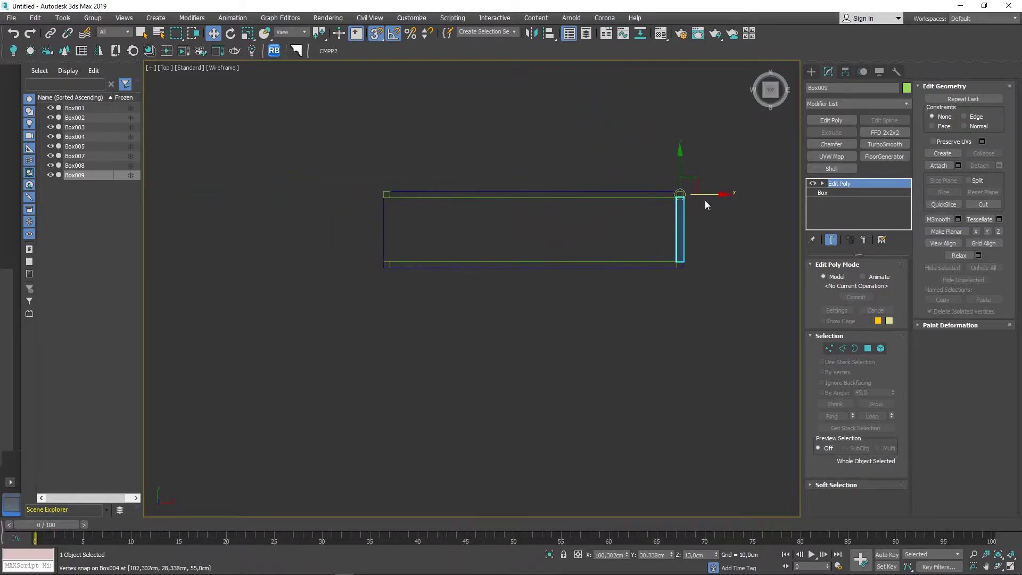
left_click_drag(714, 193, 401, 210, "shift")
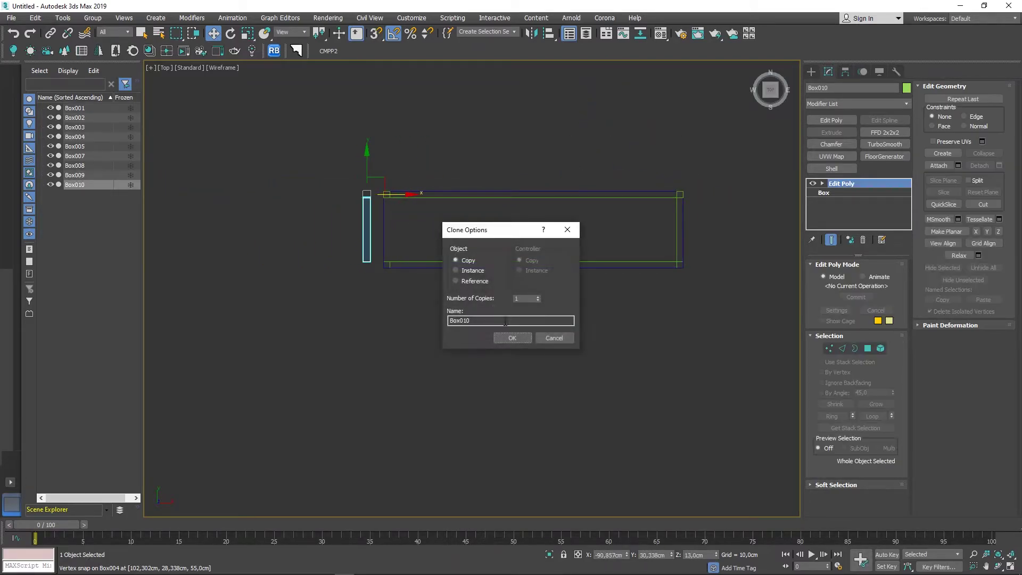
left_click(508, 337)
scroll(378, 202, "up", 8)
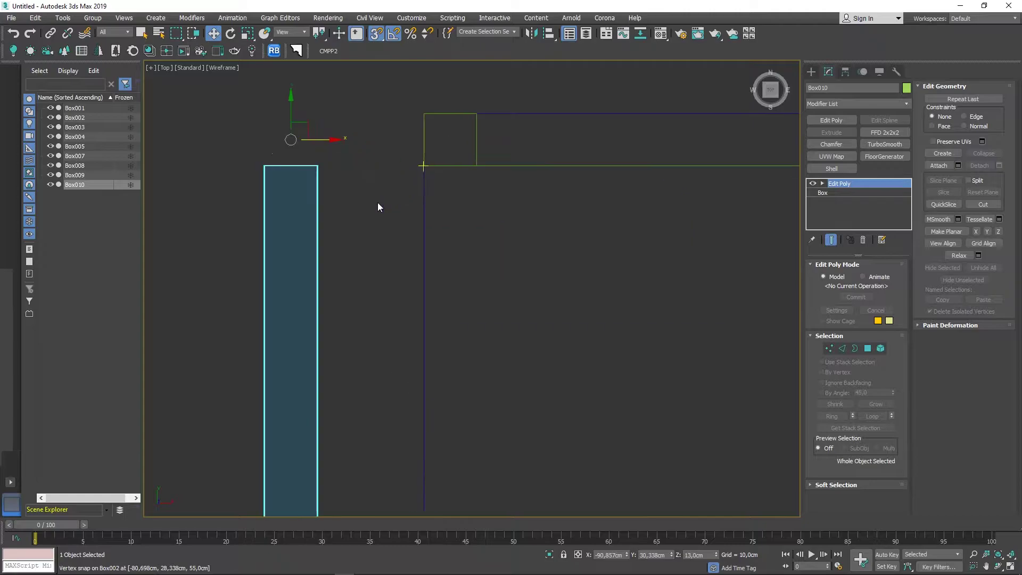
left_click_drag(318, 166, 475, 178)
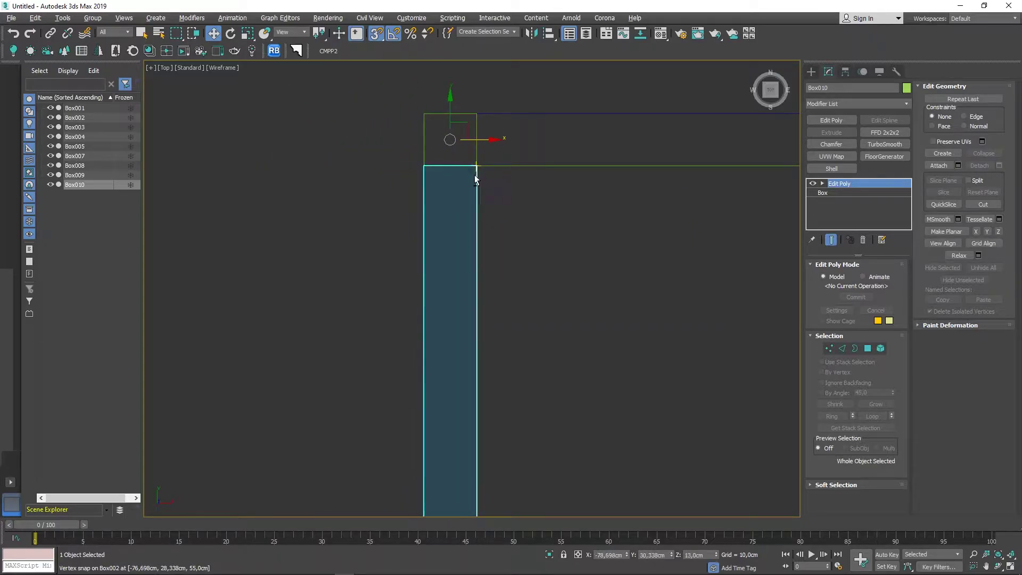
- Delete the big blue box Box001 and compare the bare leg frame with the reference drawing
key("p")
middle_click_drag(509, 292, 459, 267, "alt")
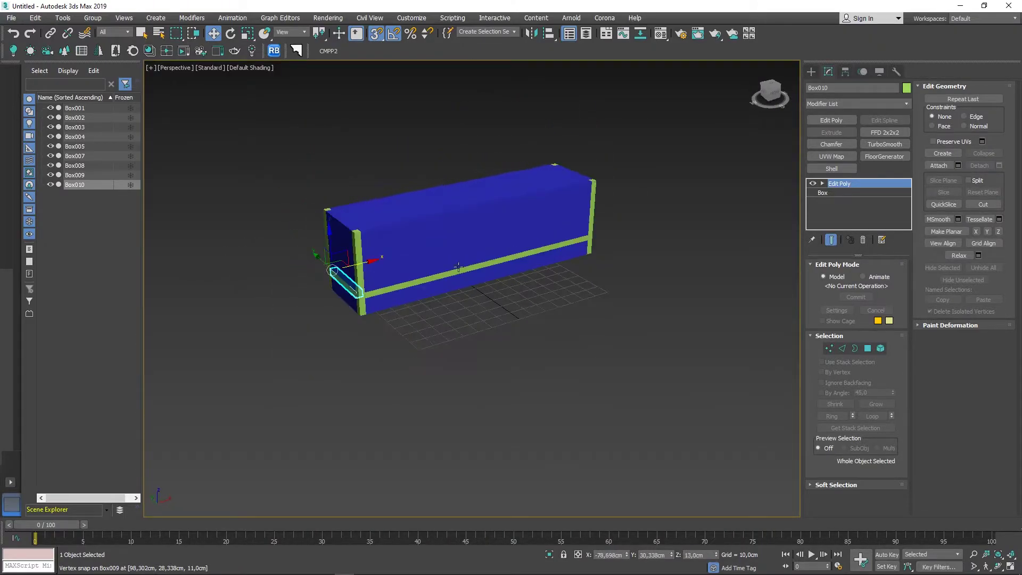
left_click(459, 267)
key("Delete")
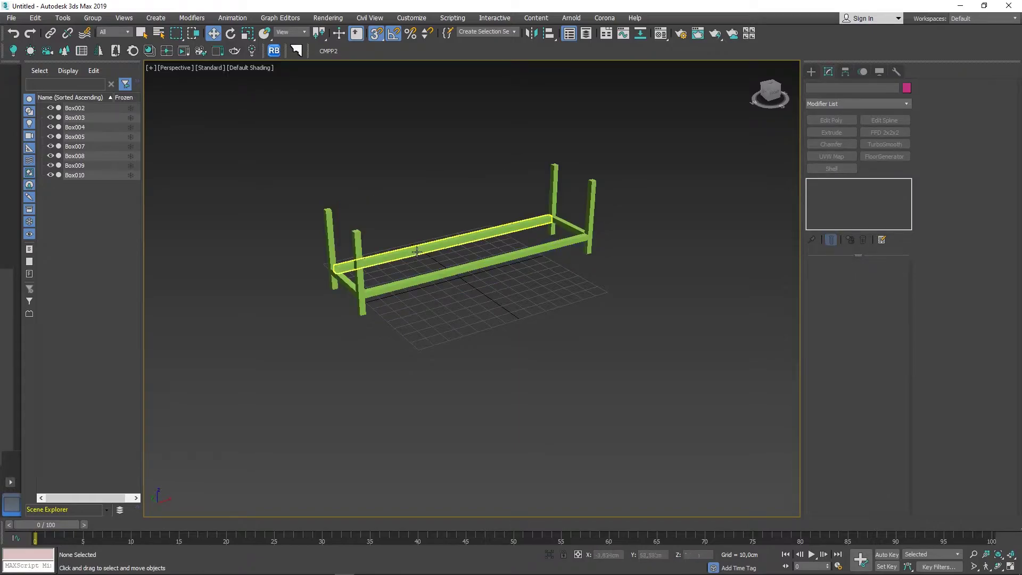
middle_click_drag(417, 250, 444, 314, "alt")
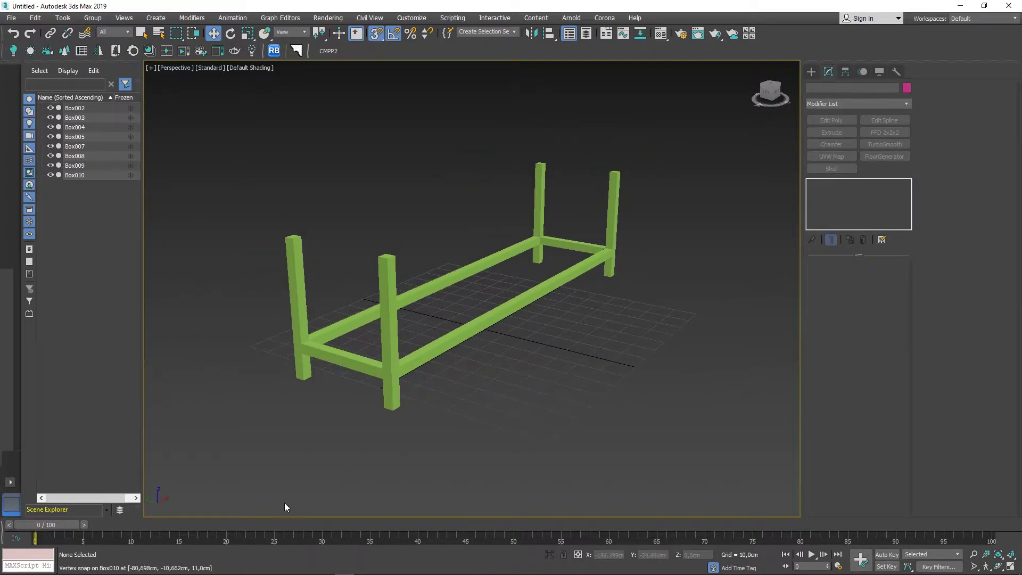
key("alt+Tab")
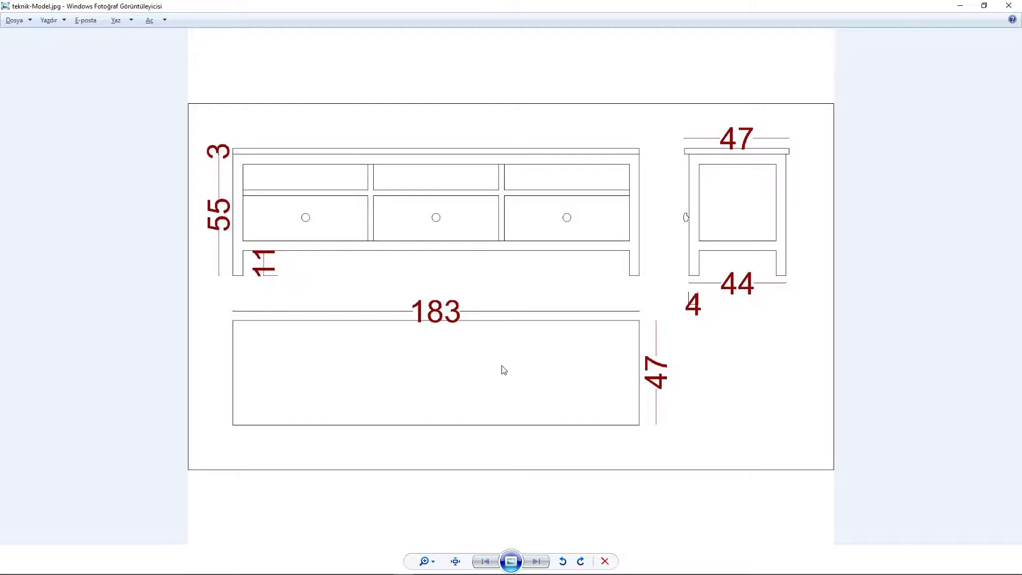
key("alt+Tab")
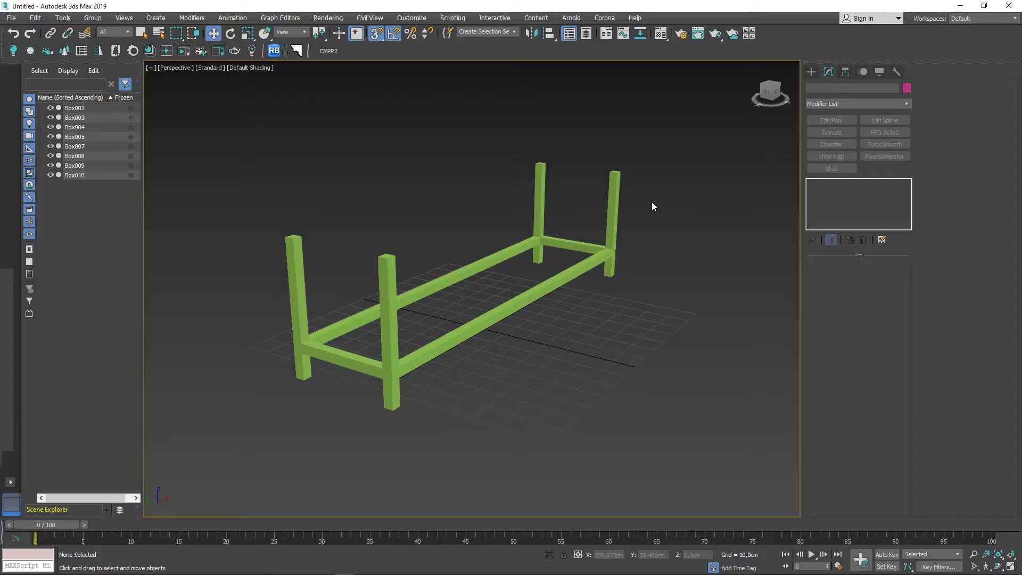
- Copy the two short bottom rails upward and snap them onto the leg tops in the Front view
left_click(335, 368)
left_click(563, 244, "ctrl")
key("alt+w")
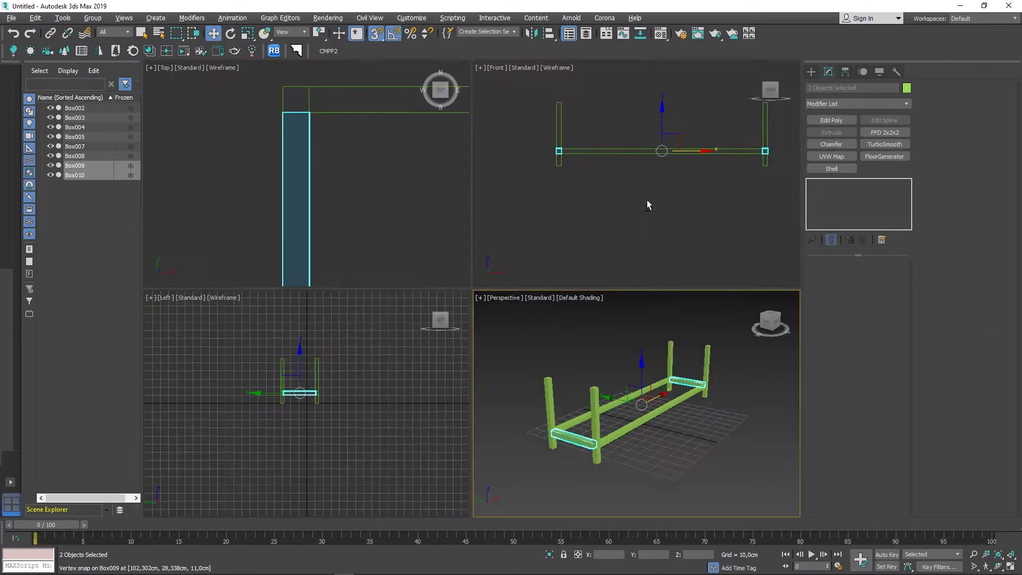
key("alt+w")
left_click_drag(522, 208, 522, 101, "shift")
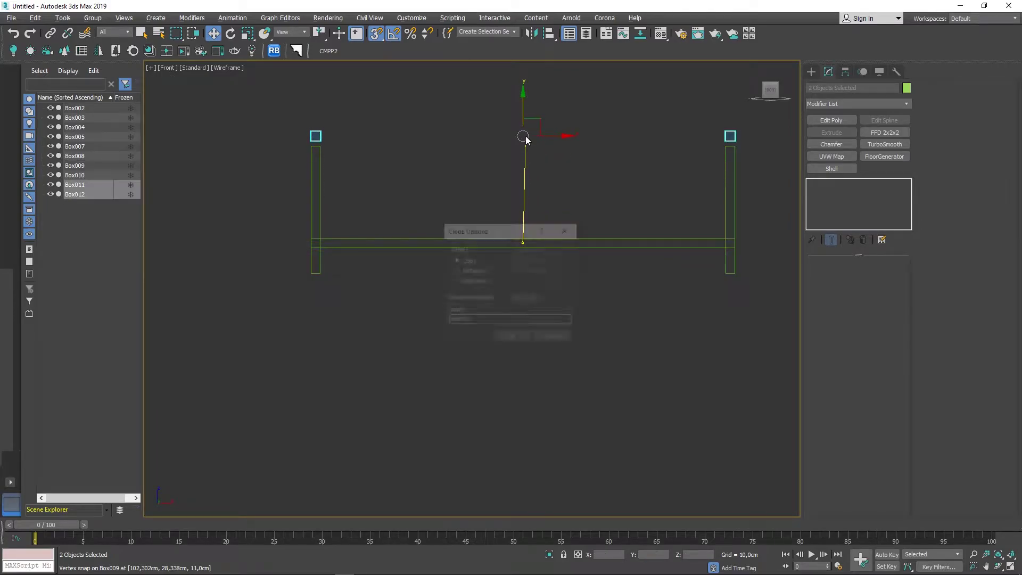
left_click(510, 337)
scroll(312, 134, "up", 5)
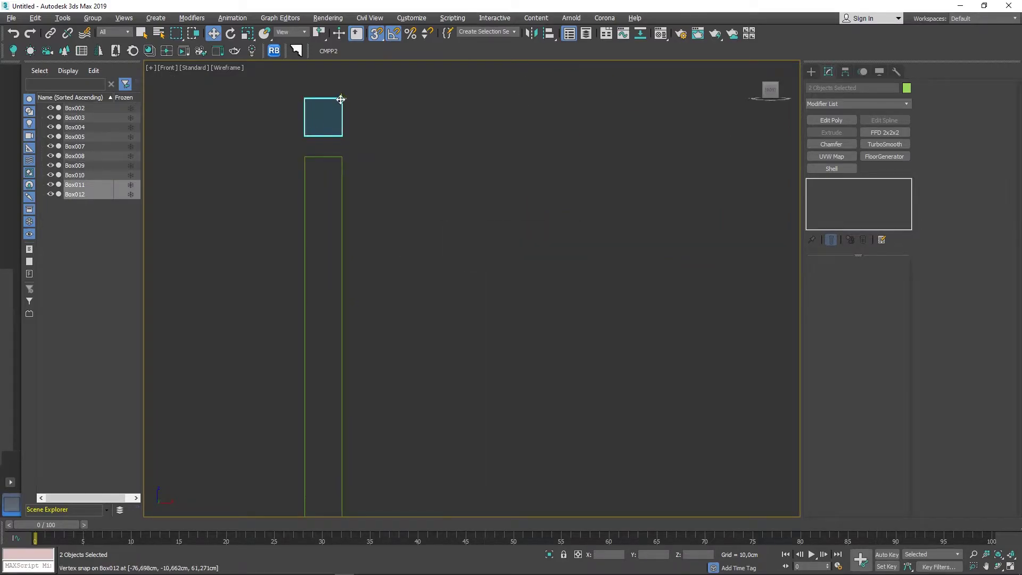
left_click_drag(341, 99, 340, 157)
- Review the frame in Perspective and check it against the reference drawing
key("alt+w")
key("alt+w")
scroll(400, 261, "up", 5)
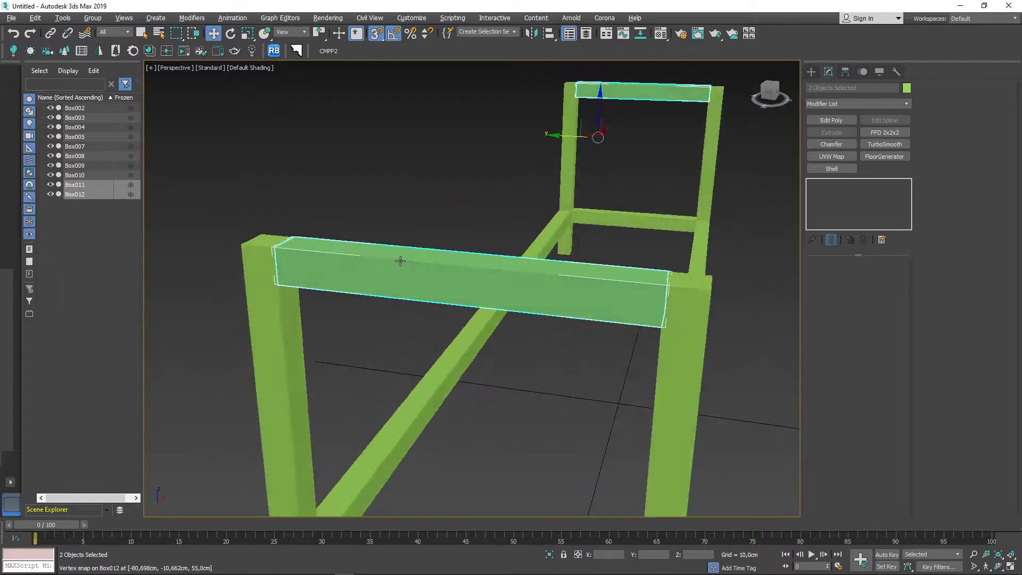
scroll(400, 261, "down", 3)
mouse_move(400, 261)
middle_mouse_down("alt")
mouse_move(366, 269)
mouse_move(435, 287)
middle_mouse_up("alt")
scroll(366, 268, "down", 5)
key("alt+Tab")
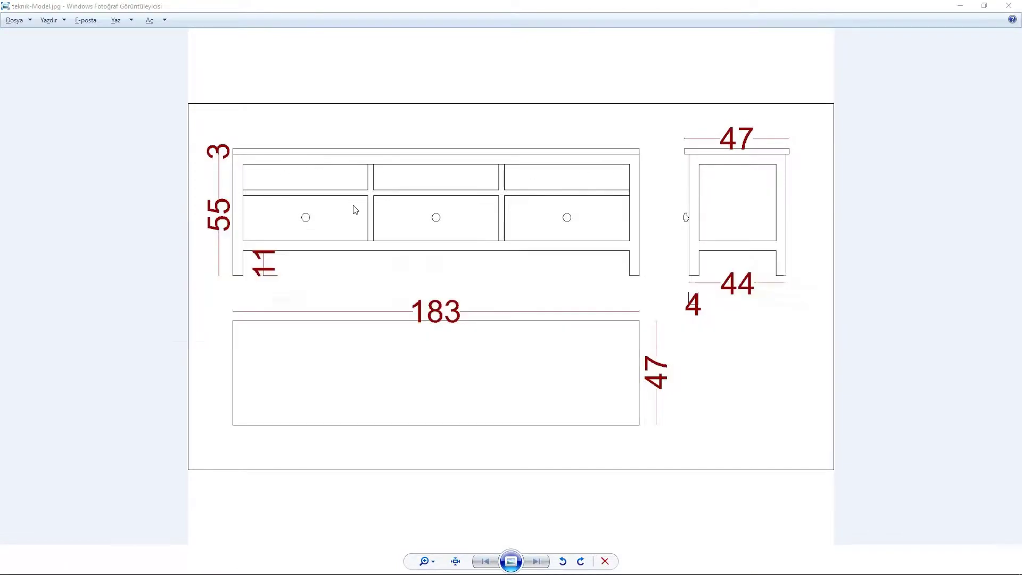
key("alt+Tab")
- Copy the two long bottom rails upward in the Left view as Box013 and Box014
left_click_drag(452, 247, 413, 327)
key("alt+w")
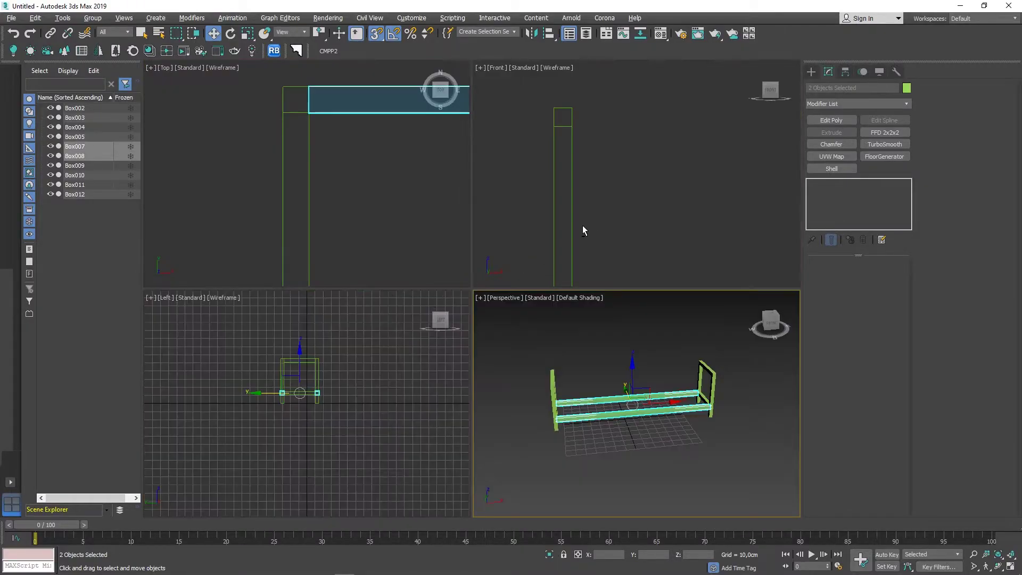
key("alt+w")
mouse_move(454, 255)
left_mouse_down("shift")
mouse_move(477, 128)
mouse_move(529, 190)
left_mouse_up("shift")
key("Return")
- View the frame at an angle and select the middle long top rail
key("alt+w")
key("alt+w")
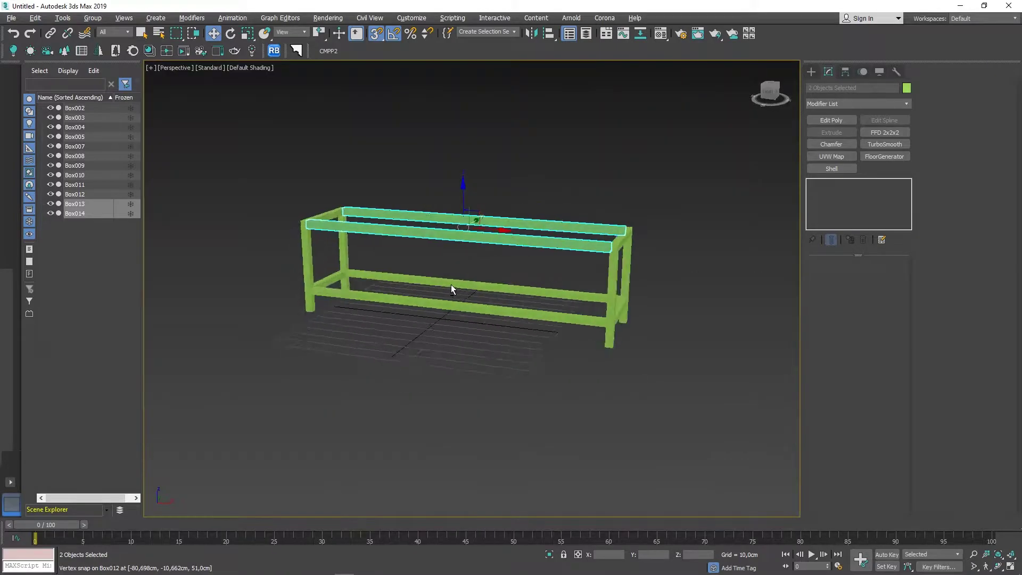
mouse_move(452, 284)
middle_mouse_down("alt")
mouse_move(378, 282)
mouse_move(410, 271)
middle_mouse_up("alt")
middle_click_drag(477, 269, 576, 304, "alt")
left_click(576, 304)
left_click(441, 266)
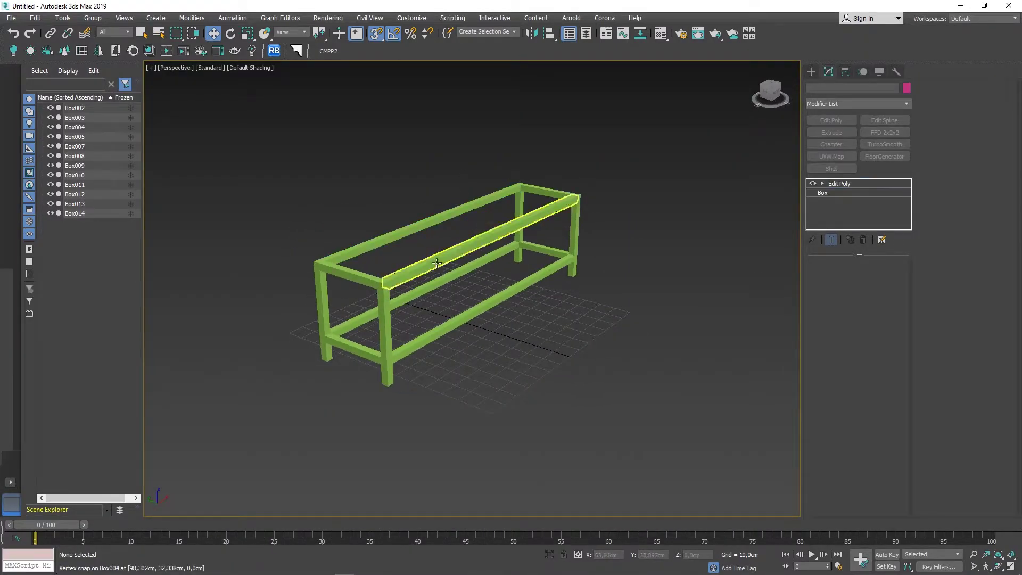
- Attach all legs and rails to Box013 one by one, merging them into a single Edit Poly object
left_click(931, 165)
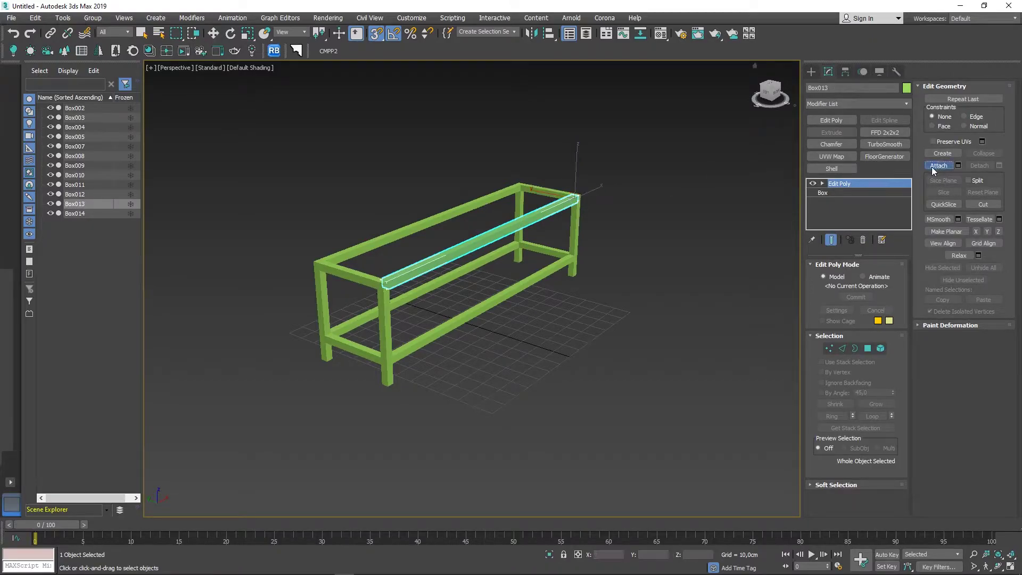
left_click(530, 196)
left_click(573, 234)
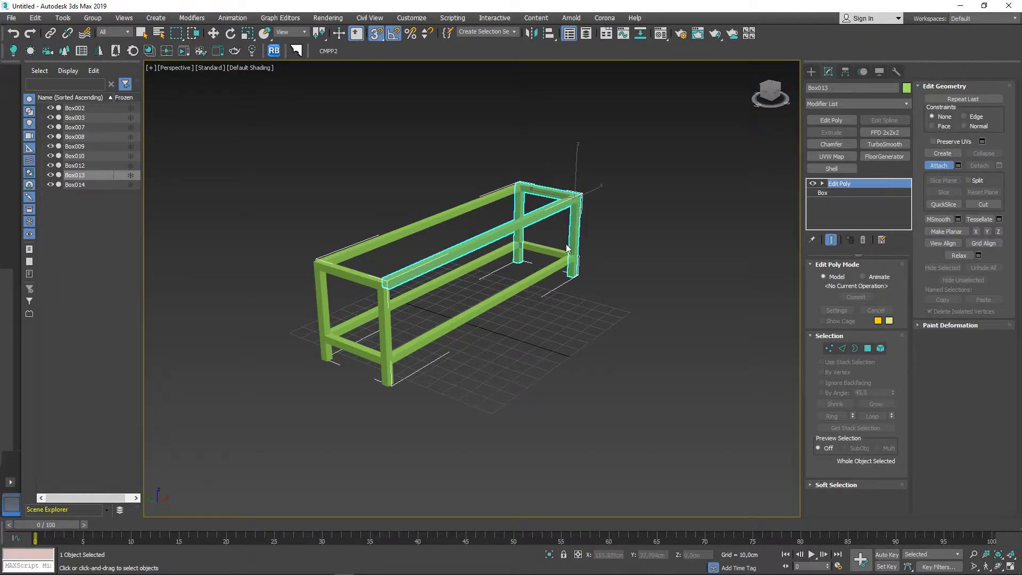
left_click(546, 251)
left_click(500, 301)
left_click(471, 267)
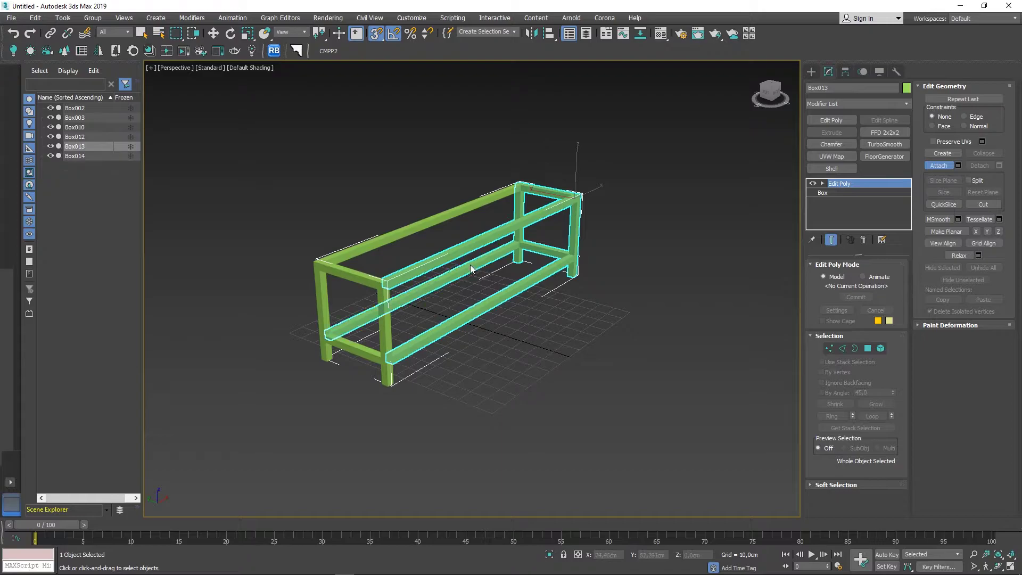
left_click(444, 222)
left_click(352, 274)
left_click(331, 311)
left_click(361, 347)
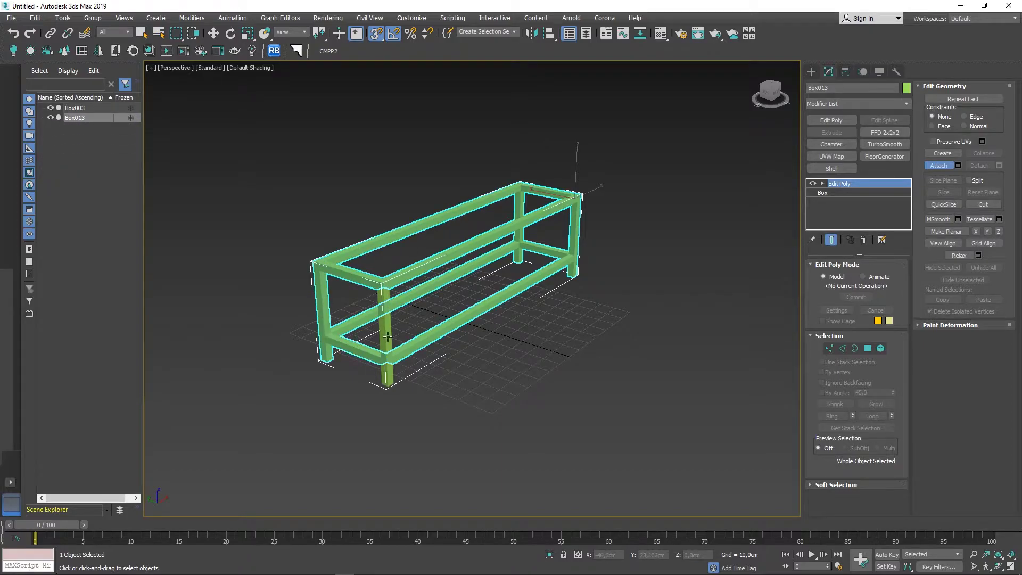
left_click(386, 330)
key("w")
- Check the merged frame in the wireframe Front view against the reference drawing
left_click_drag(433, 330, 627, 209)
mouse_move(627, 209)
middle_mouse_down("alt")
mouse_move(588, 256)
mouse_move(464, 260)
middle_mouse_up("alt")
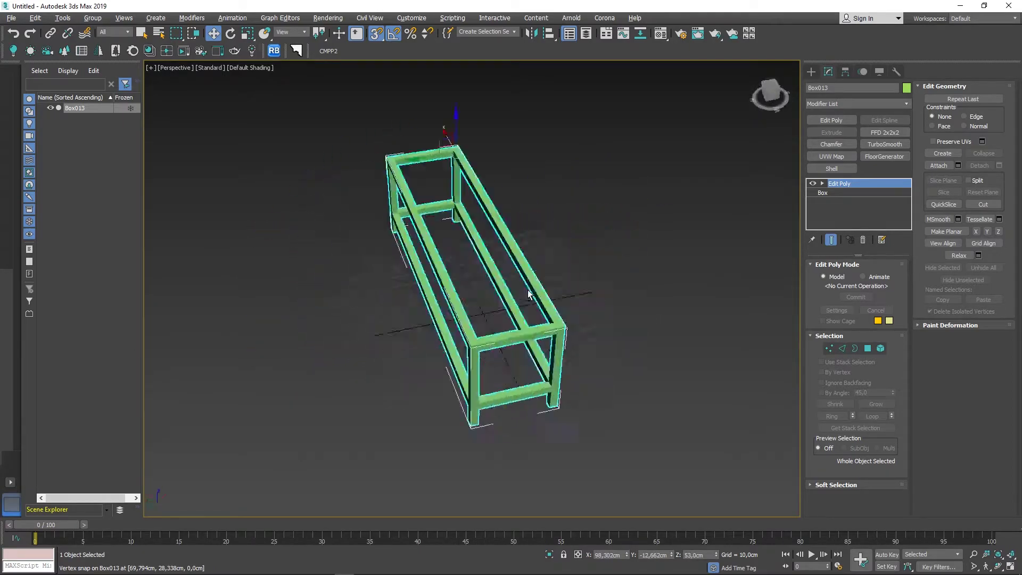
key("alt+w")
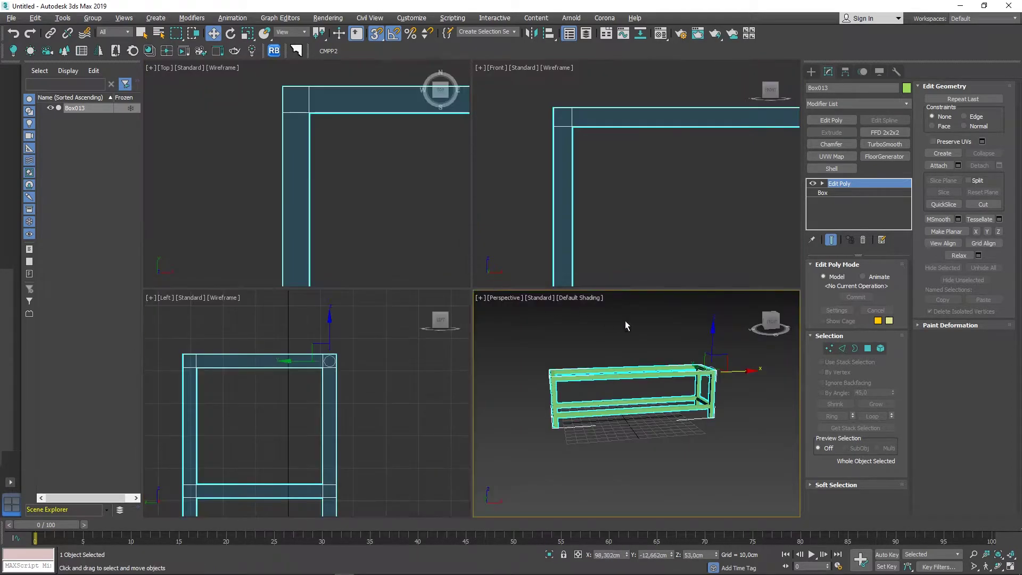
key("alt+w")
scroll(532, 255, "down", 5)
key("alt+Tab")
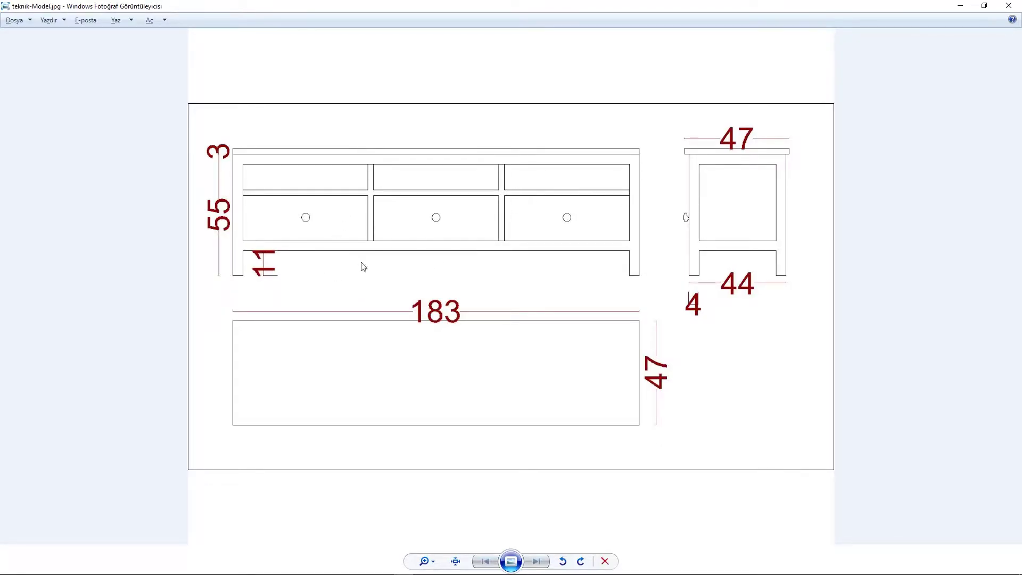
key("alt+Tab")
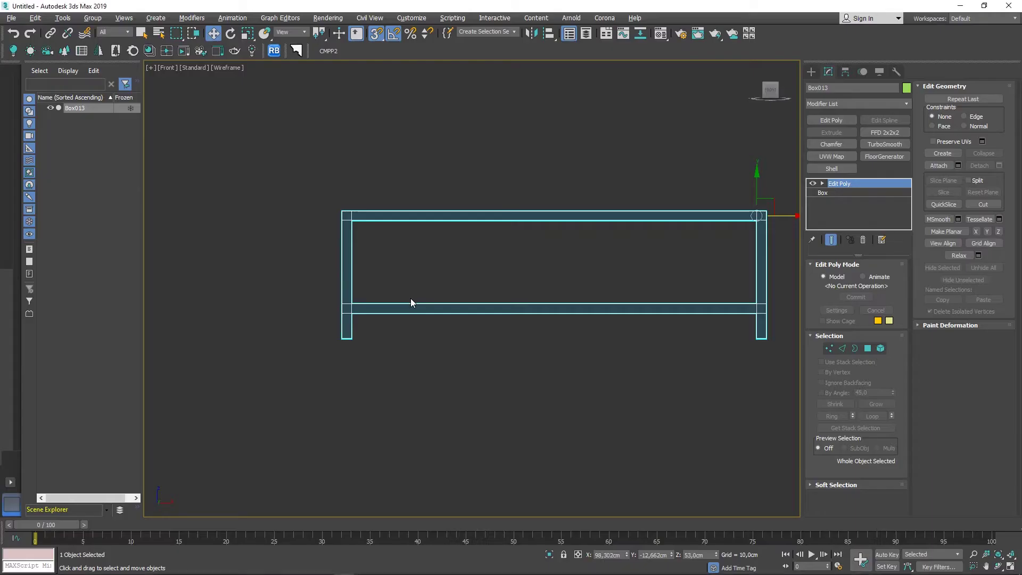
- Draw a 175 × 36 cm plane filling the frame's front opening and reset its height segments
left_click(811, 71)
left_click(877, 180)
middle_click_drag(440, 228, 334, 228)
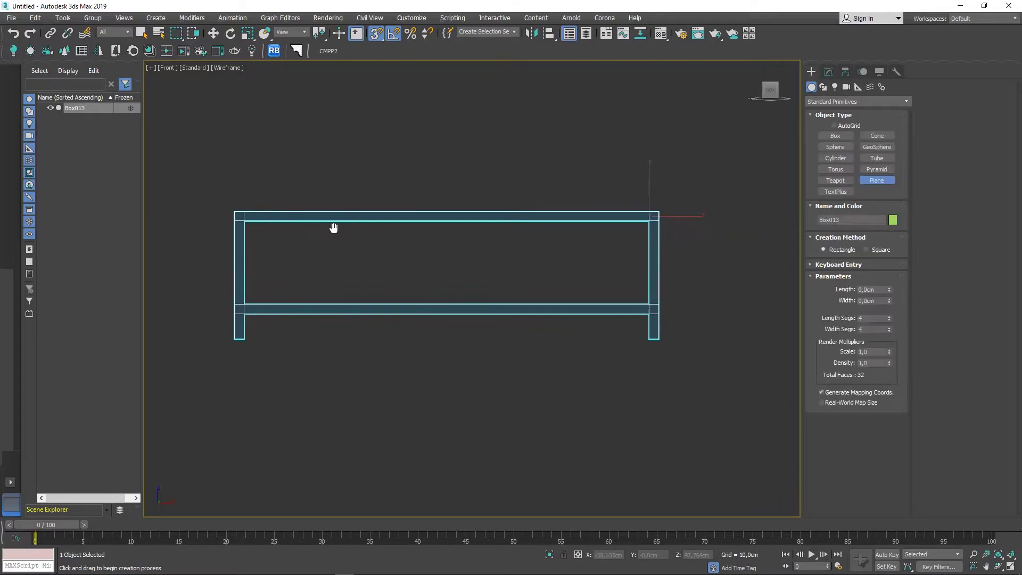
left_click_drag(245, 221, 649, 305)
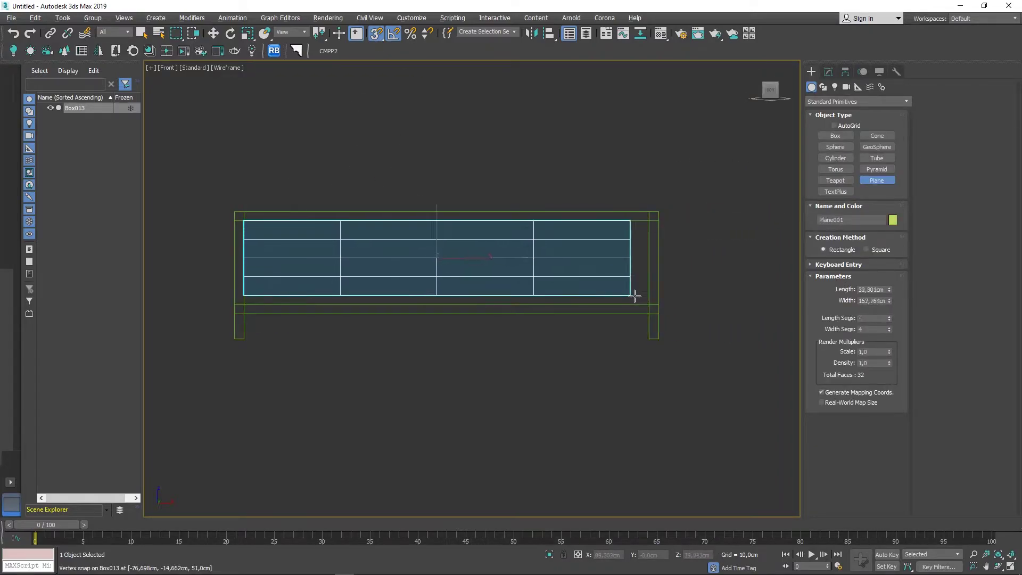
right_click(889, 319)
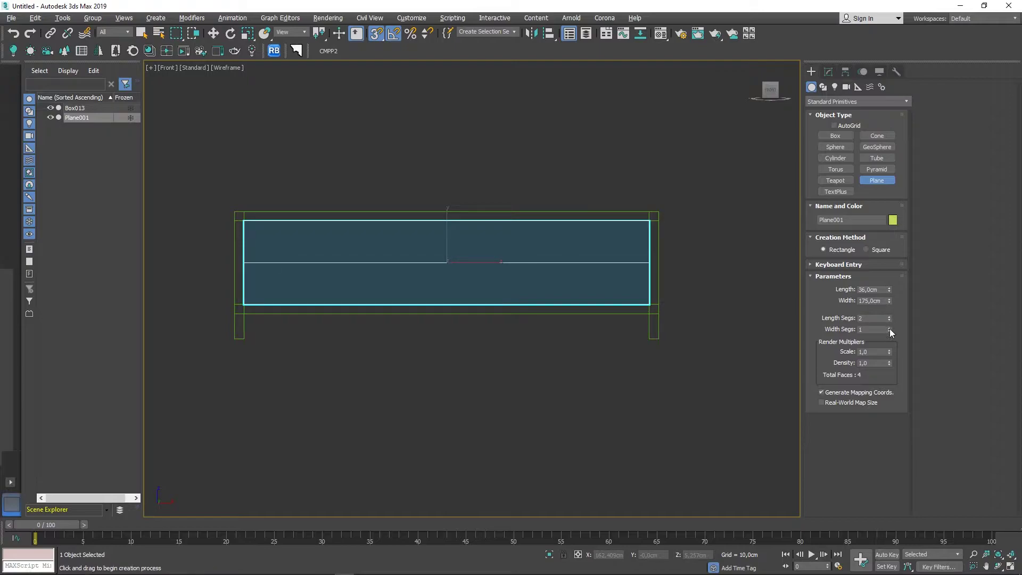
- Add Edit Poly to the plane and raise its middle vertex row to form two drawer rows
left_click(829, 72)
left_click(832, 120)
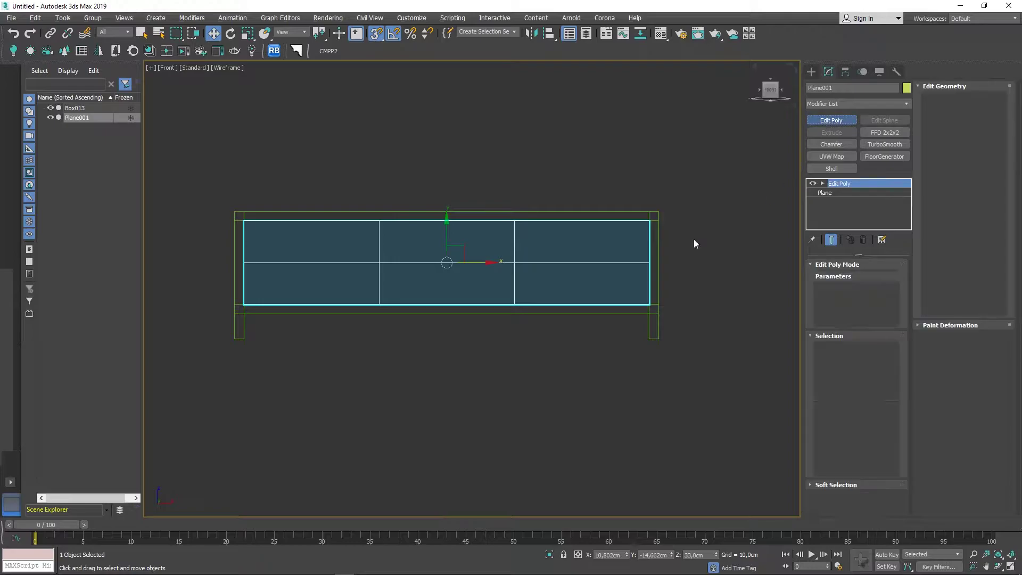
left_click(562, 266)
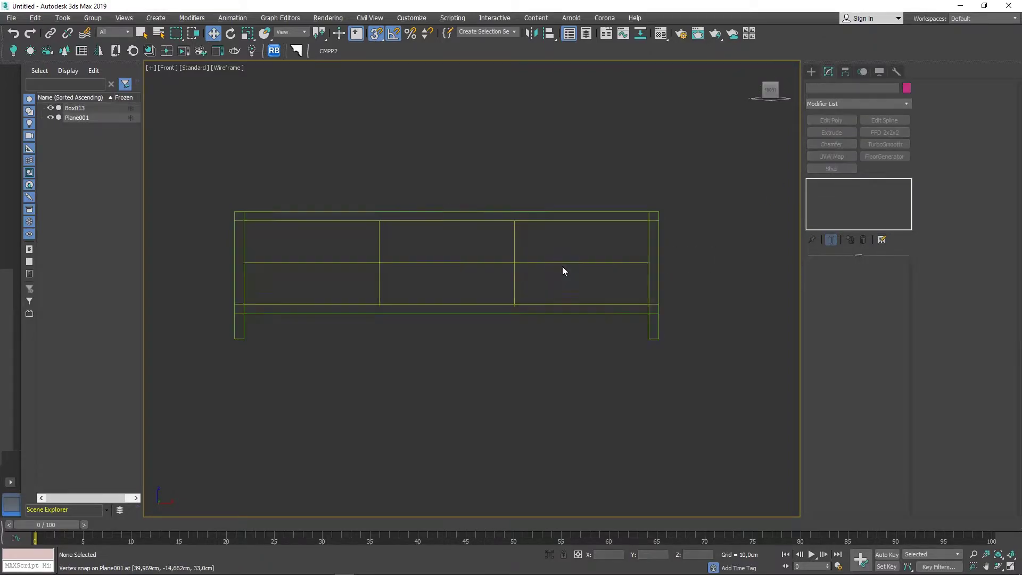
left_click(829, 348)
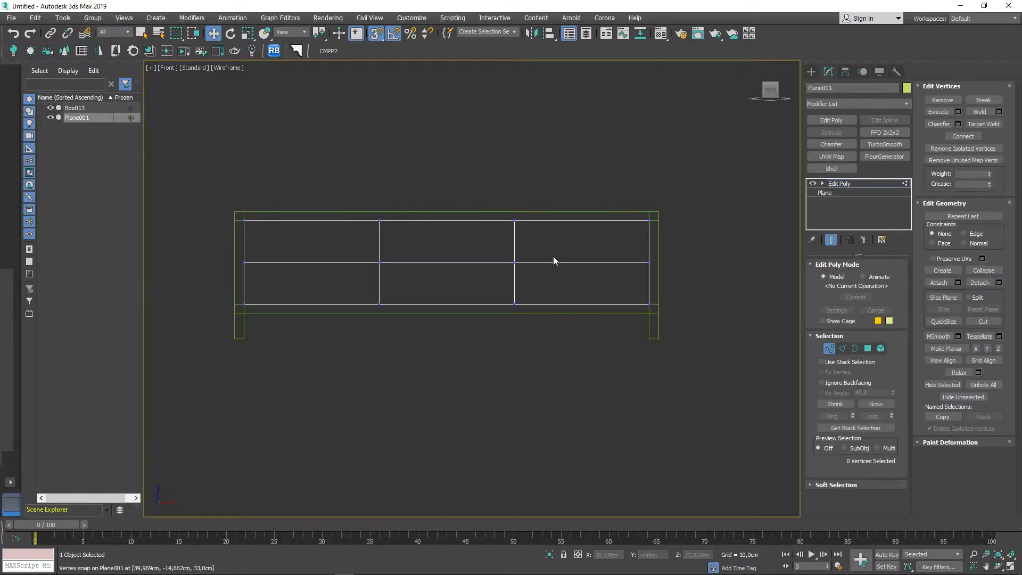
left_click_drag(670, 248, 183, 278)
left_click_drag(449, 225, 450, 216)
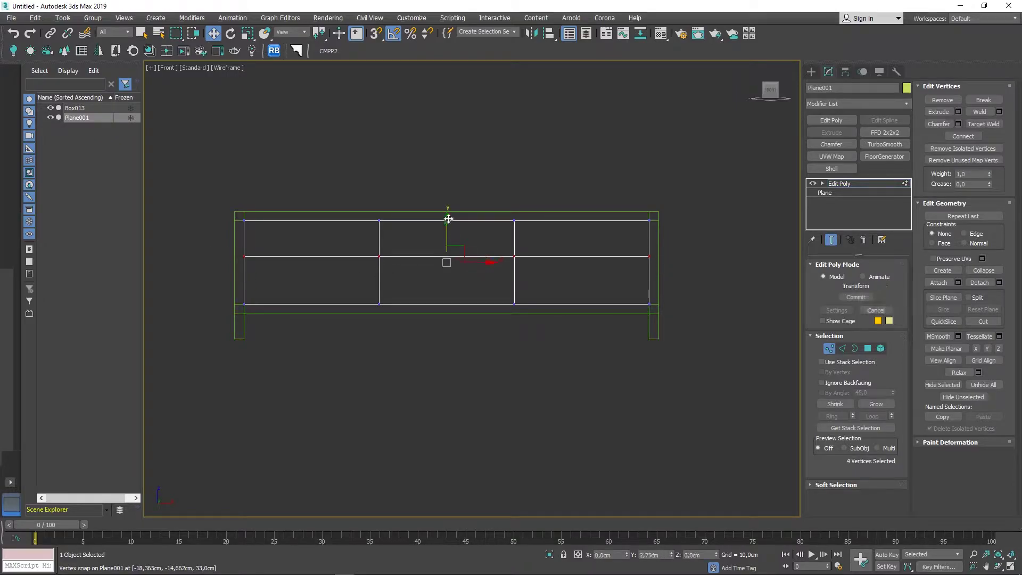
left_click(828, 349)
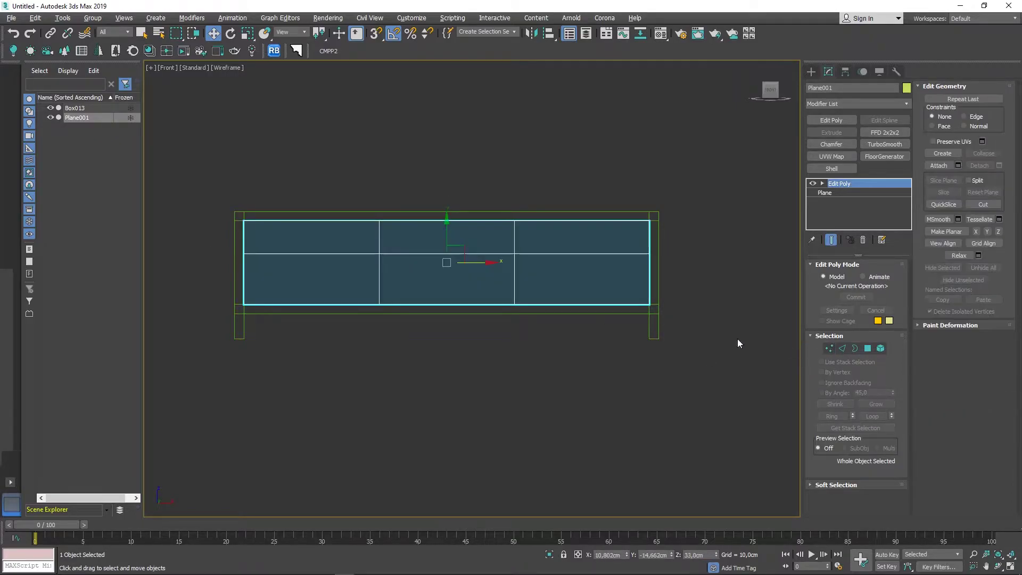
key("alt+w")
key("alt+w")
mouse_move(373, 266)
middle_mouse_down("alt")
mouse_move(447, 267)
mouse_move(413, 273)
middle_mouse_up("alt")
scroll(417, 270, "up", 3)
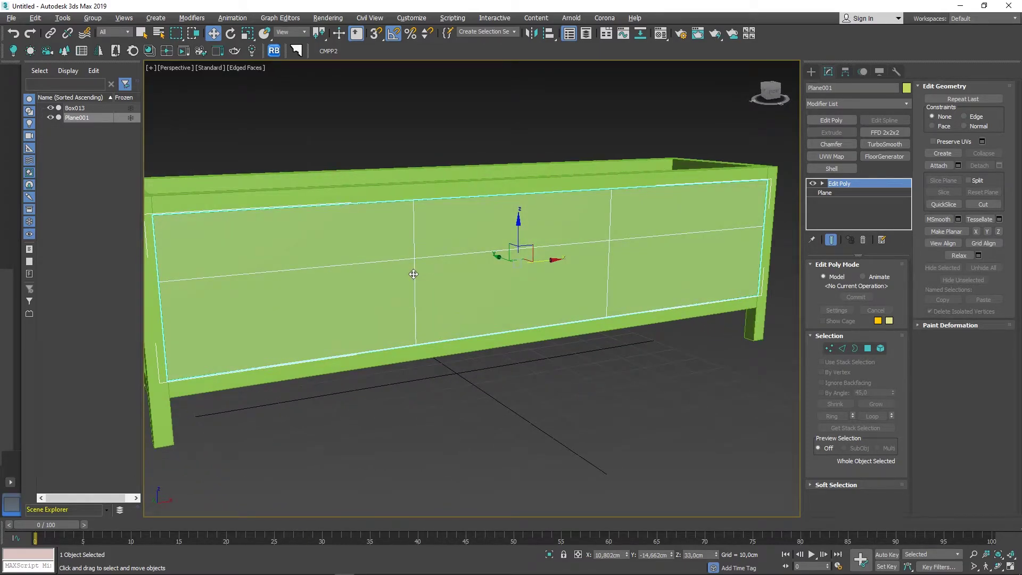
- Start a box in front of the panel with snapping on, then cancel the unfinished attempt
left_click(810, 71)
middle_click_drag(666, 251, 693, 248, "alt")
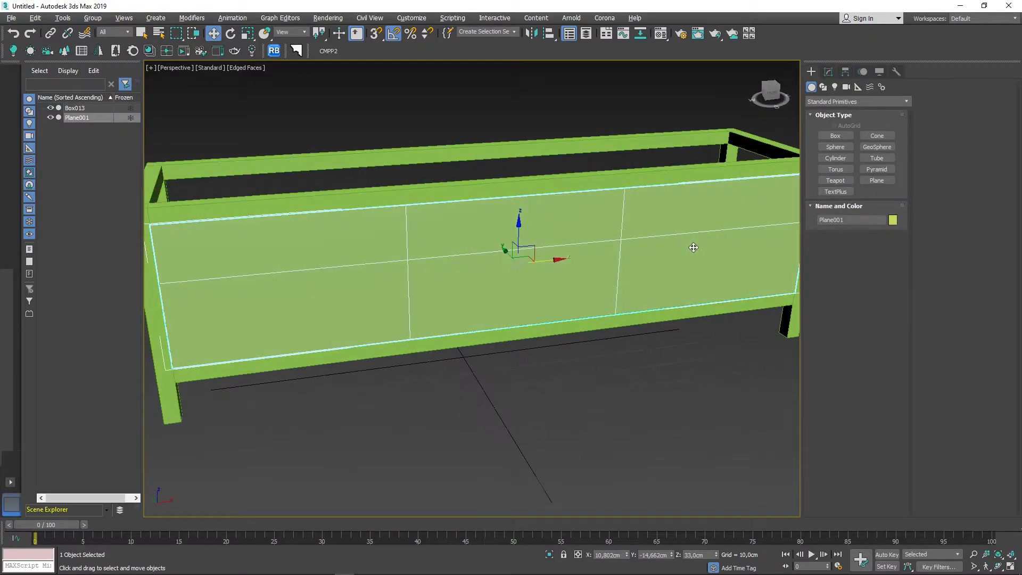
left_click(835, 136)
mouse_move(472, 365)
middle_mouse_down("alt")
mouse_move(446, 386)
mouse_move(422, 384)
middle_mouse_up("alt")
left_click_drag(424, 384, 479, 412)
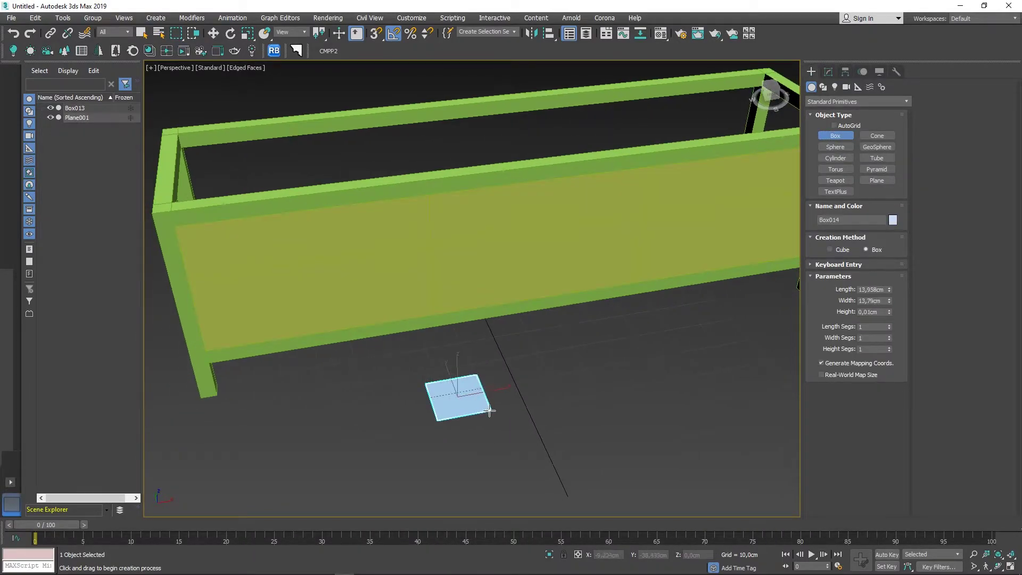
key("s")
left_click(171, 233)
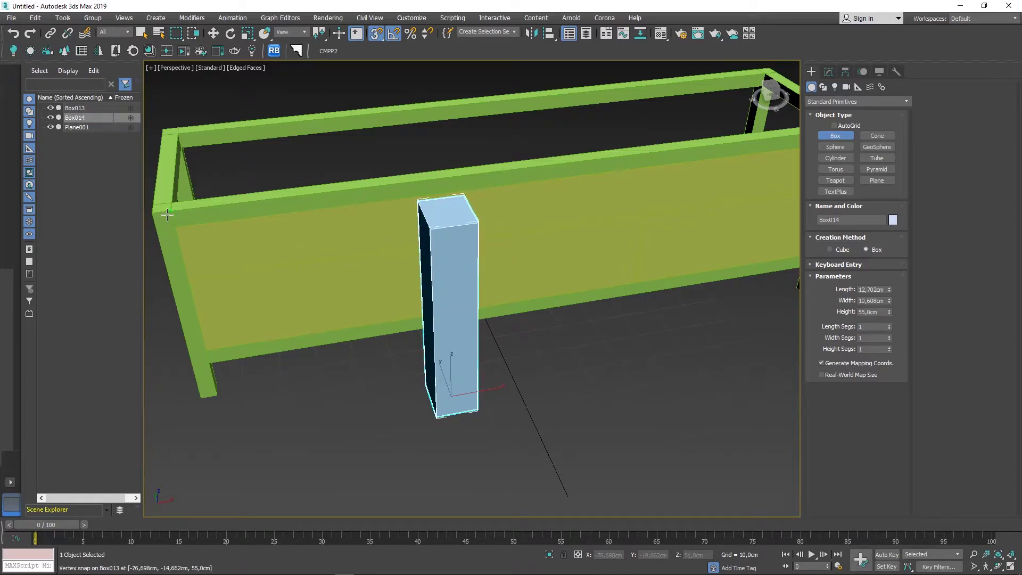
mouse_move(218, 246)
middle_mouse_down("alt")
mouse_move(297, 280)
mouse_move(330, 269)
mouse_move(267, 295)
mouse_move(266, 310)
middle_mouse_up("alt")
right_click(281, 383)
- Draw a 39 × 2 × 44 cm divider box at the frame's left end
middle_click_drag(281, 382, 338, 372, "alt")
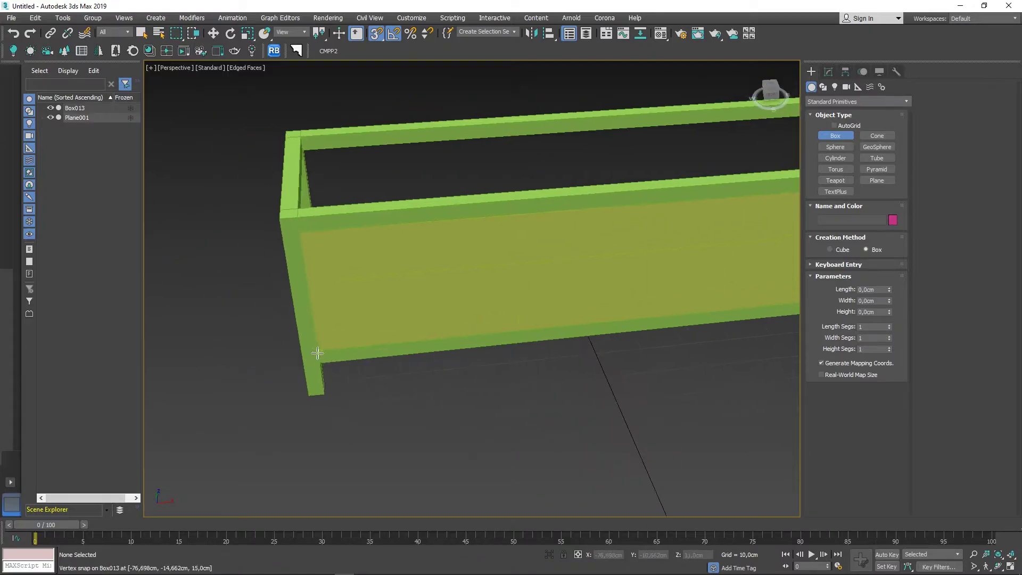
left_click_drag(319, 351, 342, 319)
mouse_move(342, 319)
middle_mouse_down()
mouse_move(446, 308)
mouse_move(376, 294)
middle_mouse_up()
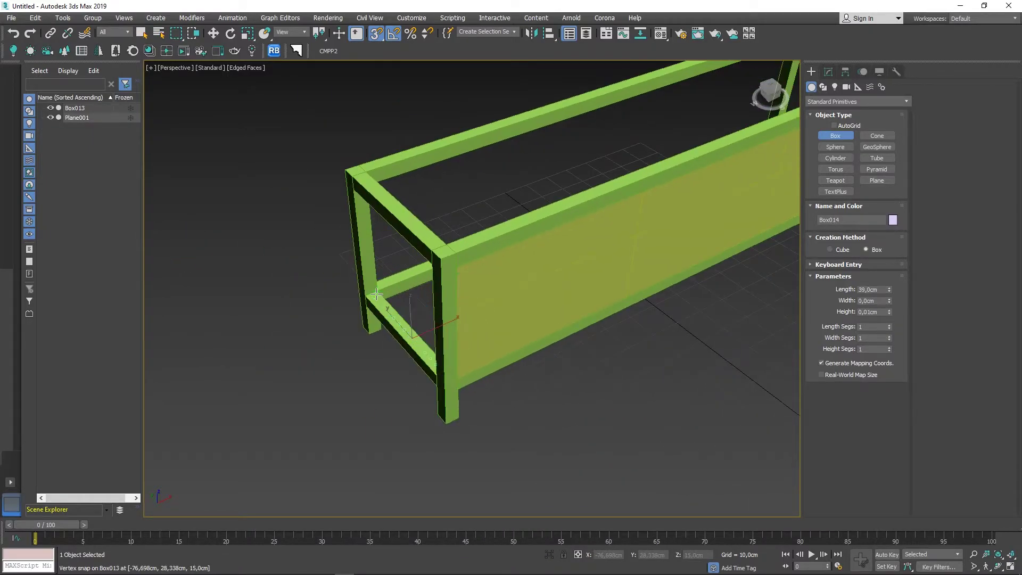
left_click_drag(380, 287, 381, 286)
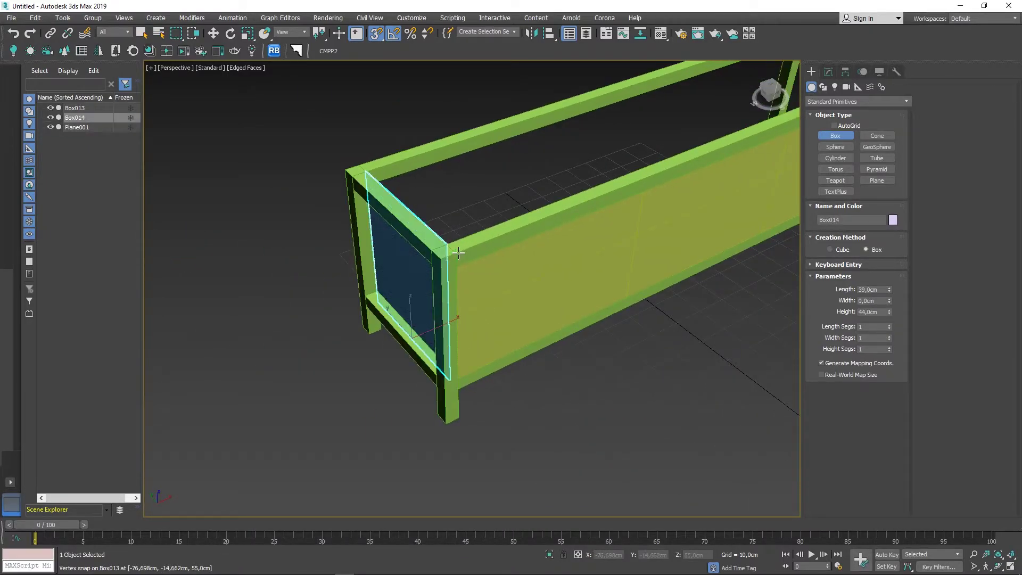
middle_click_drag(464, 278, 476, 269, "alt")
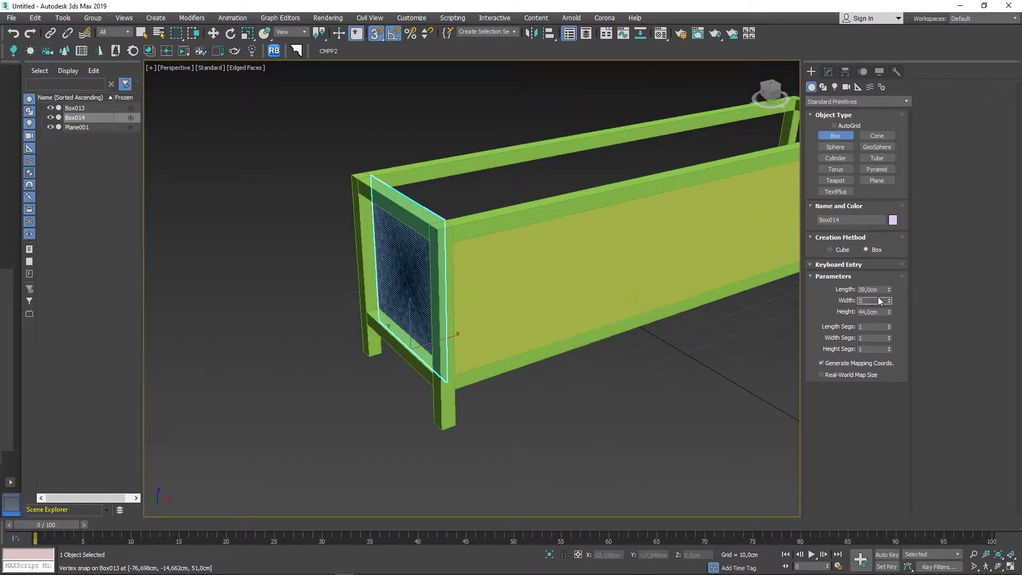
key("Return")
mouse_move(536, 330)
middle_mouse_down("alt")
mouse_move(520, 312)
mouse_move(438, 307)
middle_mouse_up("alt")
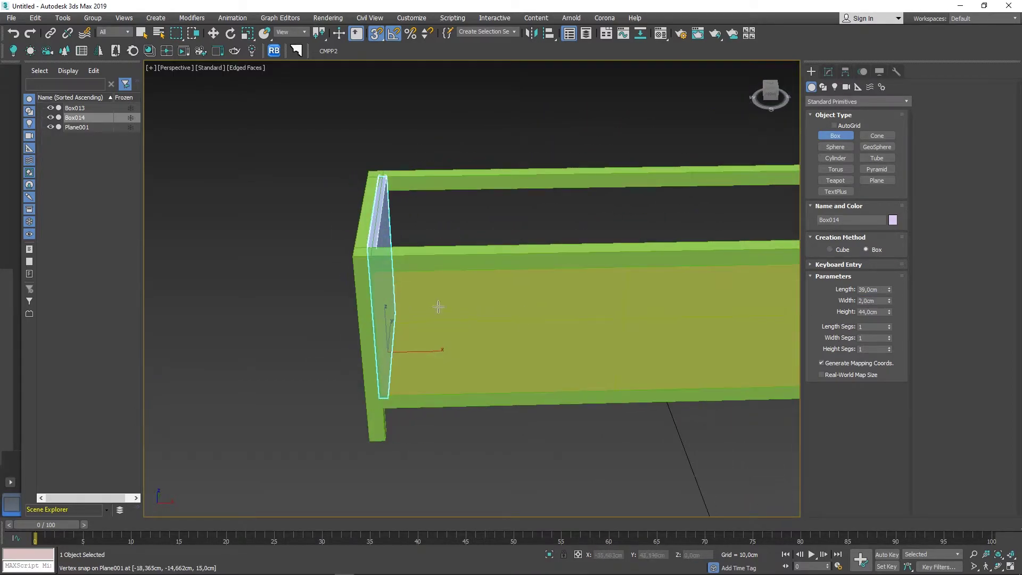
- Slide the divider rightward along X in the enlarged Front view
key("alt+w")
key("alt+w")
key("w")
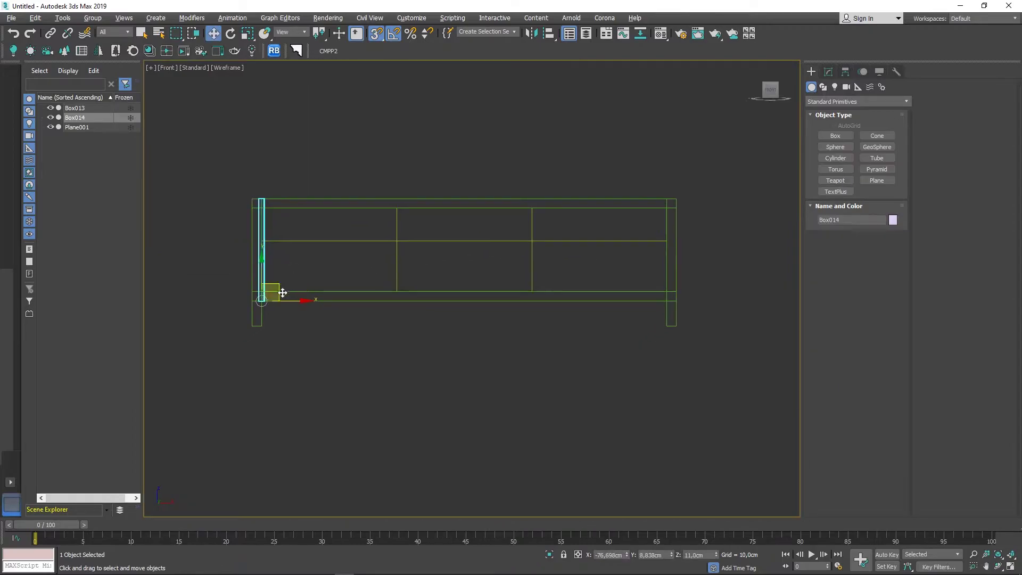
left_click_drag(294, 302, 429, 308)
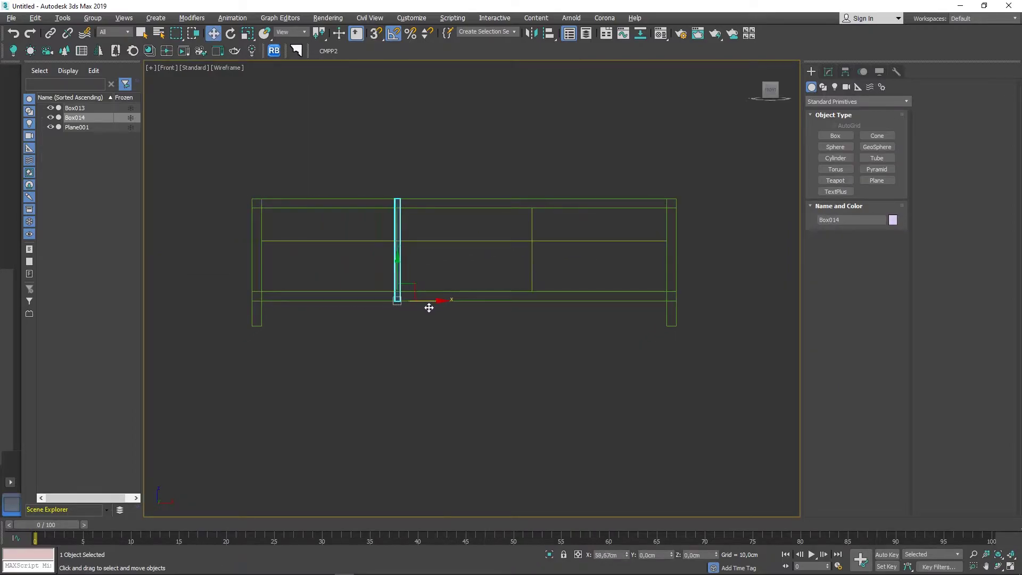
scroll(407, 300, "up", 5)
- Give the divider 2 width segments and snap its corner onto a frame vertex
left_click(829, 72)
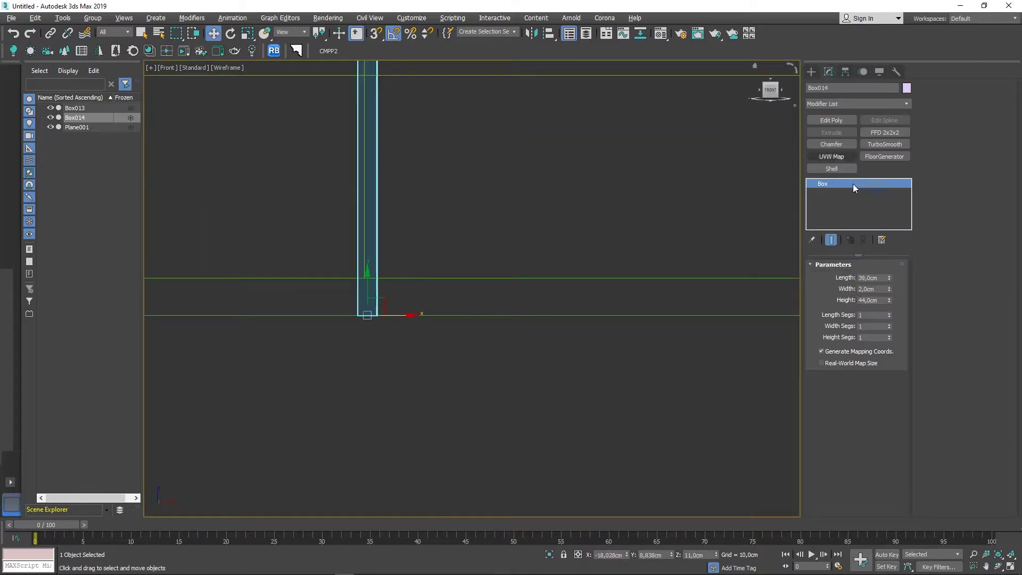
left_click(889, 324)
scroll(392, 314, "up", 3)
mouse_move(393, 312)
left_mouse_down()
mouse_move(475, 309)
mouse_move(458, 325)
left_mouse_up()
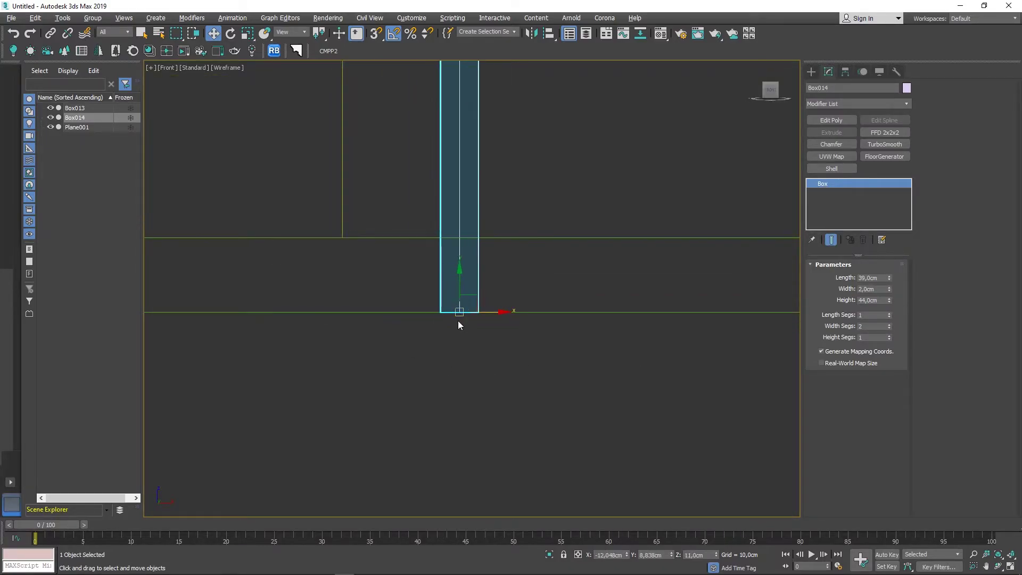
scroll(459, 322, "up", 6)
key("s")
left_click_drag(486, 292, 467, 335)
scroll(430, 306, "down", 12)
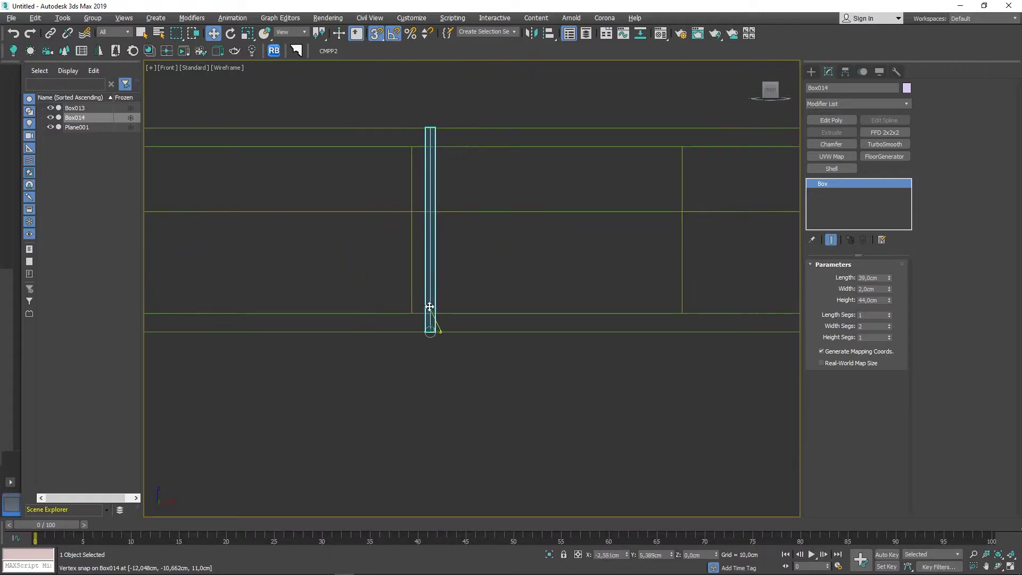
left_click_drag(429, 306, 410, 309)
scroll(409, 315, "down", 3)
scroll(410, 315, "up", 3)
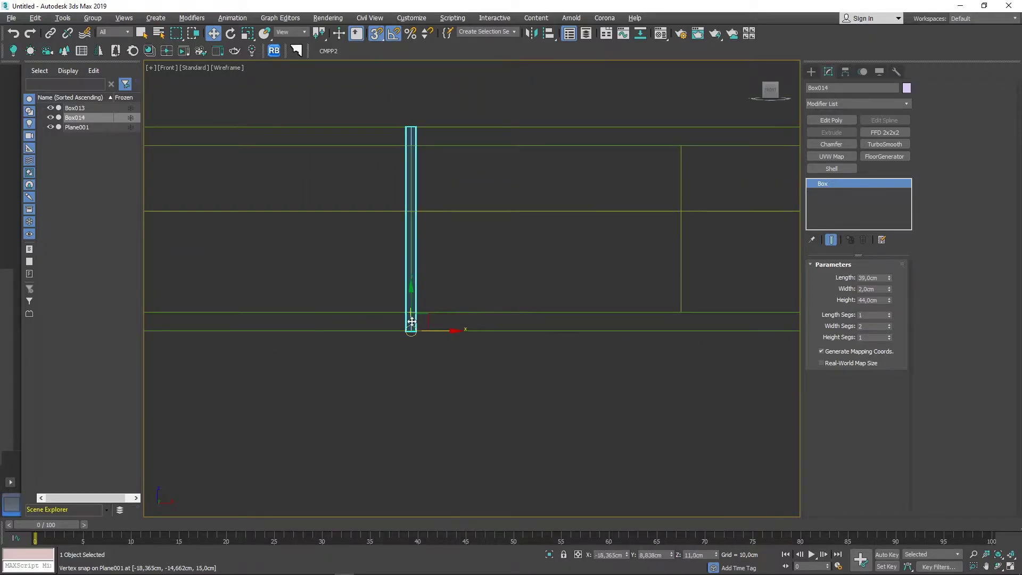
- Orbit to the frame's left end and Shift-drag out a copy of the divider
key("alt+w")
middle_click(563, 416)
key("alt+w")
mouse_move(521, 381)
middle_mouse_down("alt")
mouse_move(730, 354)
mouse_move(658, 376)
middle_mouse_up("alt")
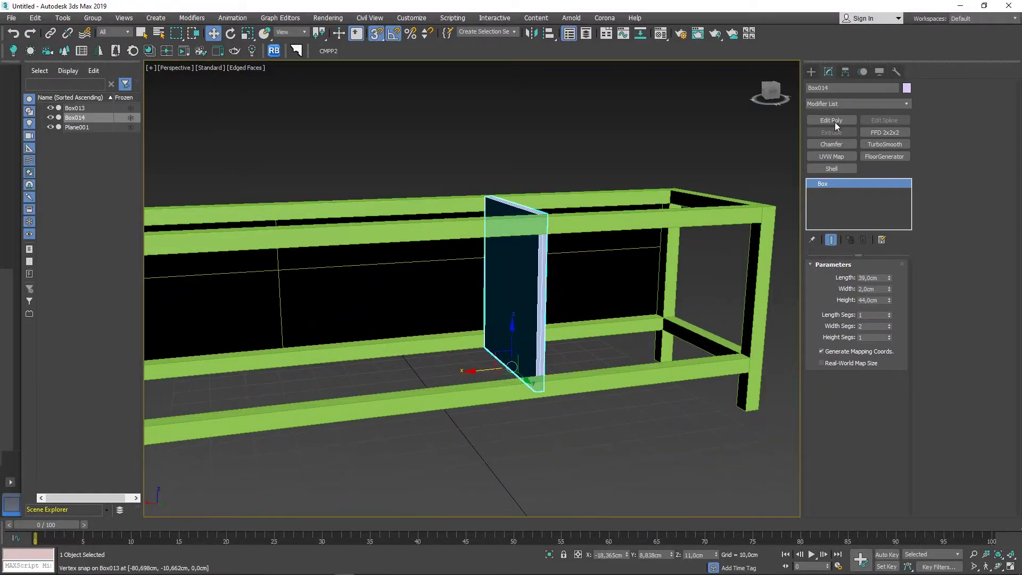
middle_click_drag(790, 186, 596, 324, "alt")
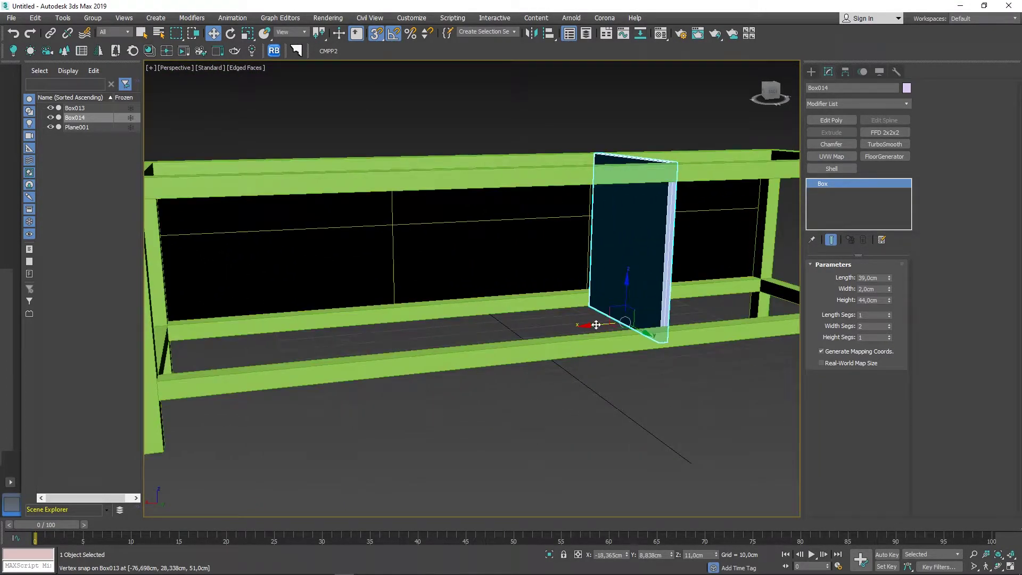
left_click_drag(596, 324, 397, 305, "shift")
- Accept the copy as Box015 and inspect it in the enlarged Front view
left_click(498, 336)
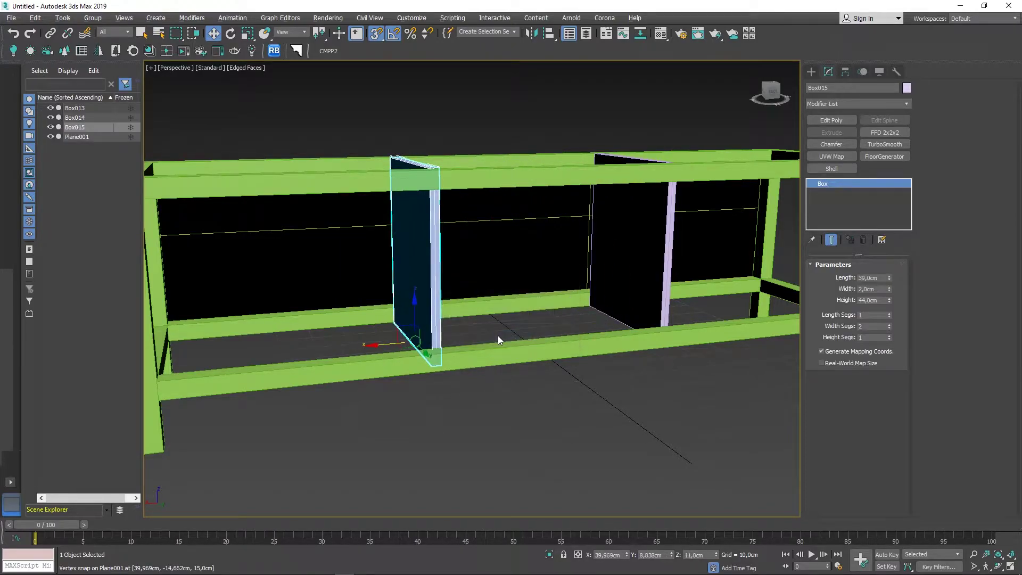
key("alt+w")
key("alt+w")
scroll(665, 351, "up", 3)
scroll(659, 381, "down", 3)
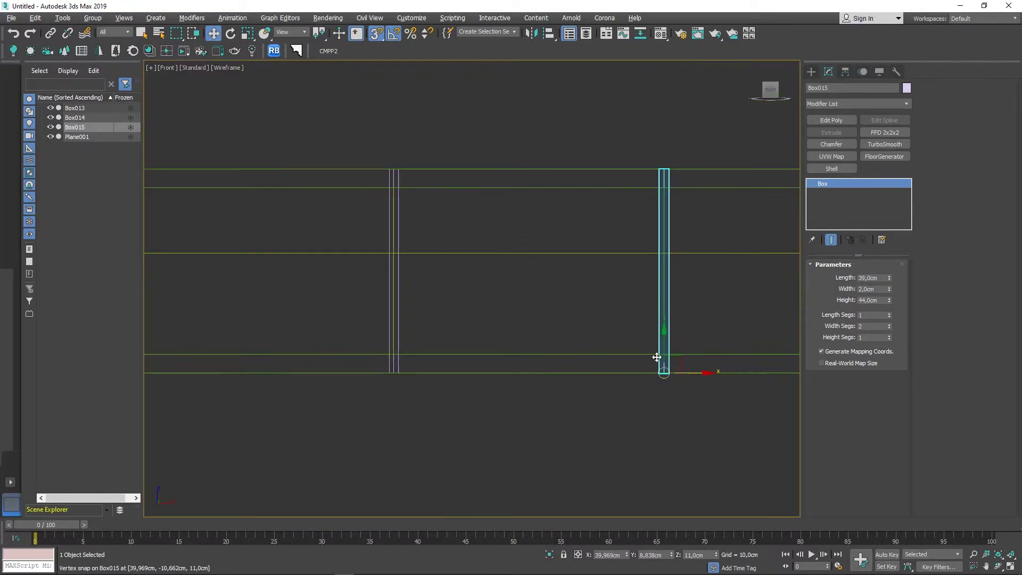
scroll(658, 353, "down", 2)
scroll(558, 353, "up", 1)
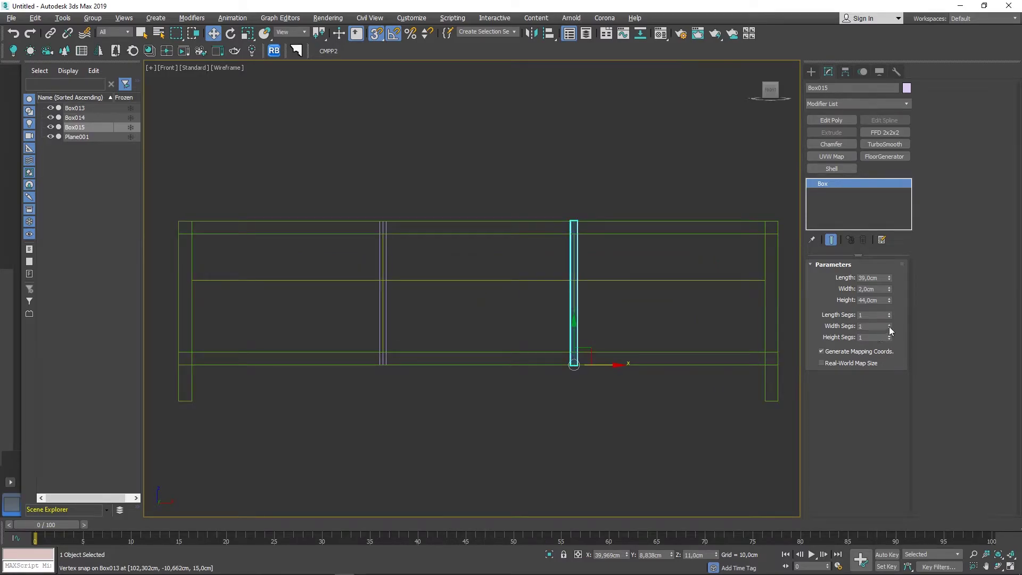
- Add an Edit Poly modifier to the first divider, Box014
scroll(381, 331, "up", 4)
left_click(392, 331)
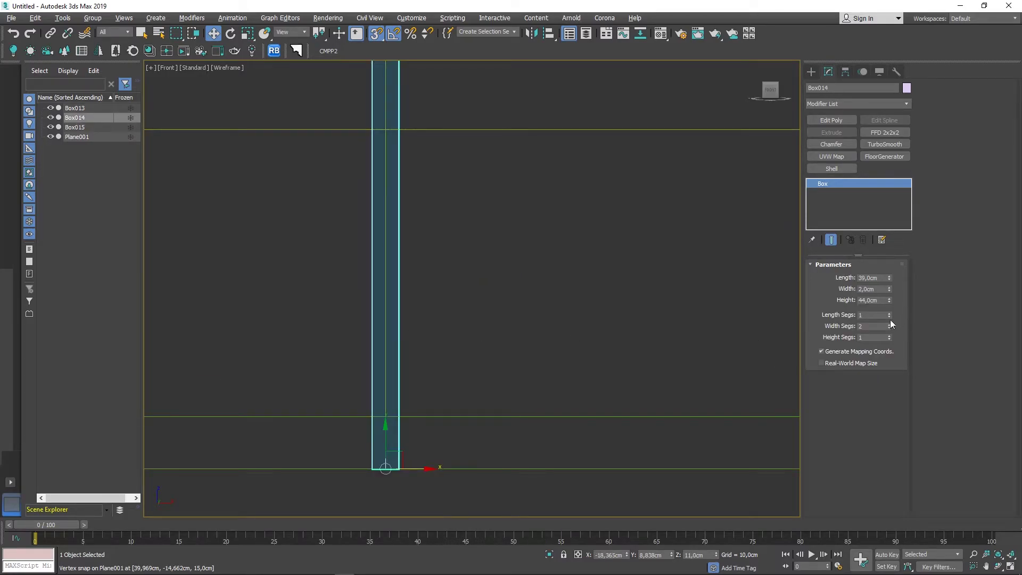
left_click(831, 120)
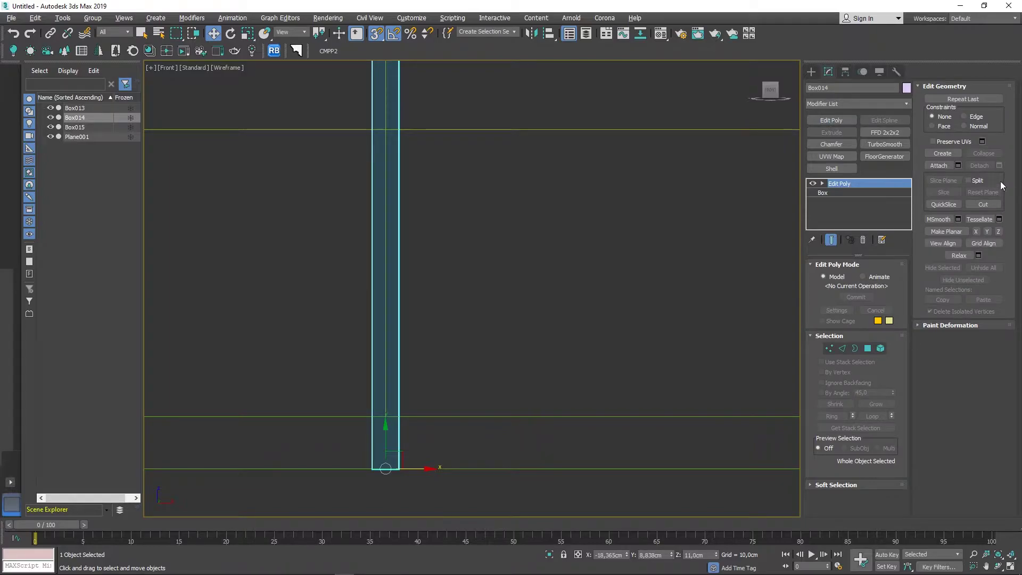
- Attach Box015 to Box014 so both divider panels form one object
left_click(938, 166)
scroll(669, 338, "down", 3)
middle_click_drag(669, 338, 583, 341)
scroll(591, 352, "up", 4)
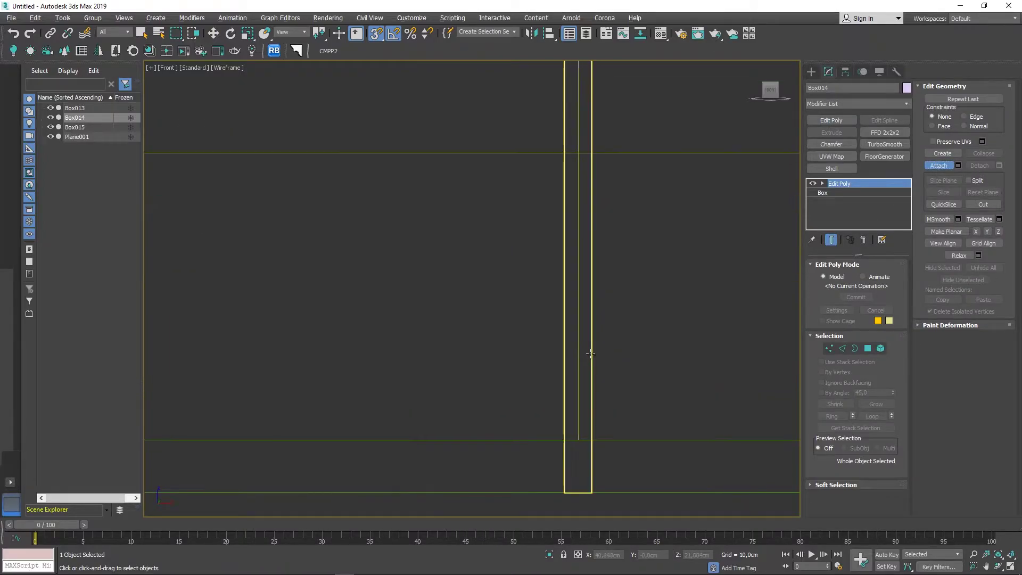
left_click(590, 352)
- Exit Attach, check both panels in the perspective view, and enter Vertex mode
key("alt+w")
key("alt+w")
scroll(528, 334, "up", 4)
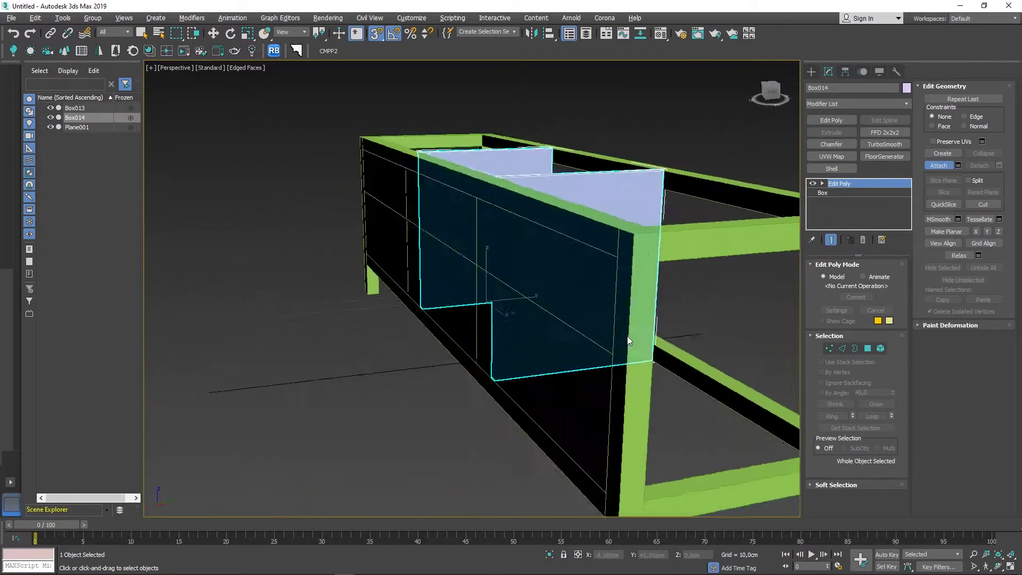
scroll(627, 336, "down", 5)
mouse_move(627, 336)
middle_mouse_down("alt")
mouse_move(710, 325)
mouse_move(666, 344)
mouse_move(545, 347)
middle_mouse_up("alt")
scroll(595, 304, "up", 4)
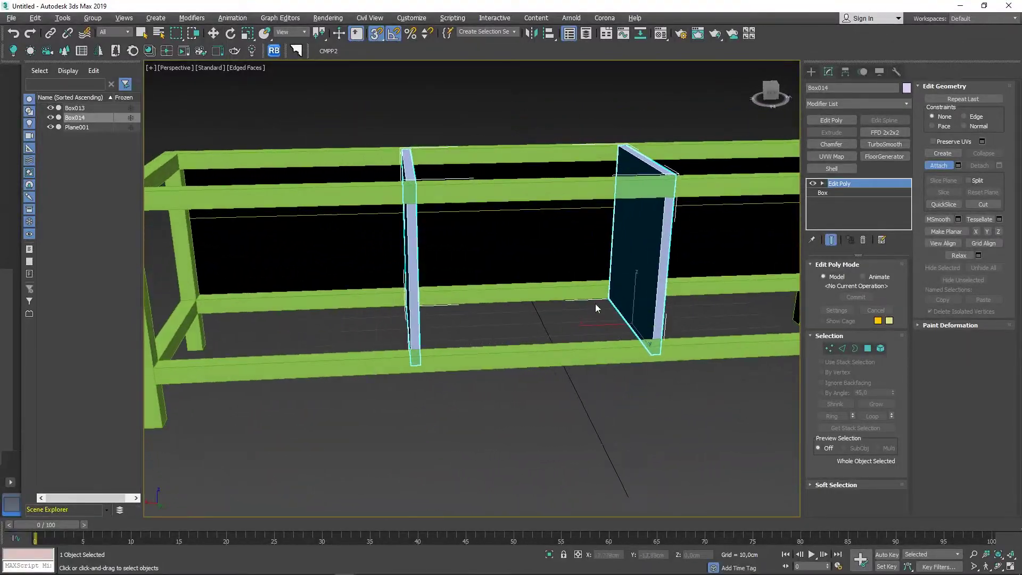
key("w")
mouse_move(595, 303)
middle_mouse_down("alt")
mouse_move(628, 310)
mouse_move(620, 308)
middle_mouse_up("alt")
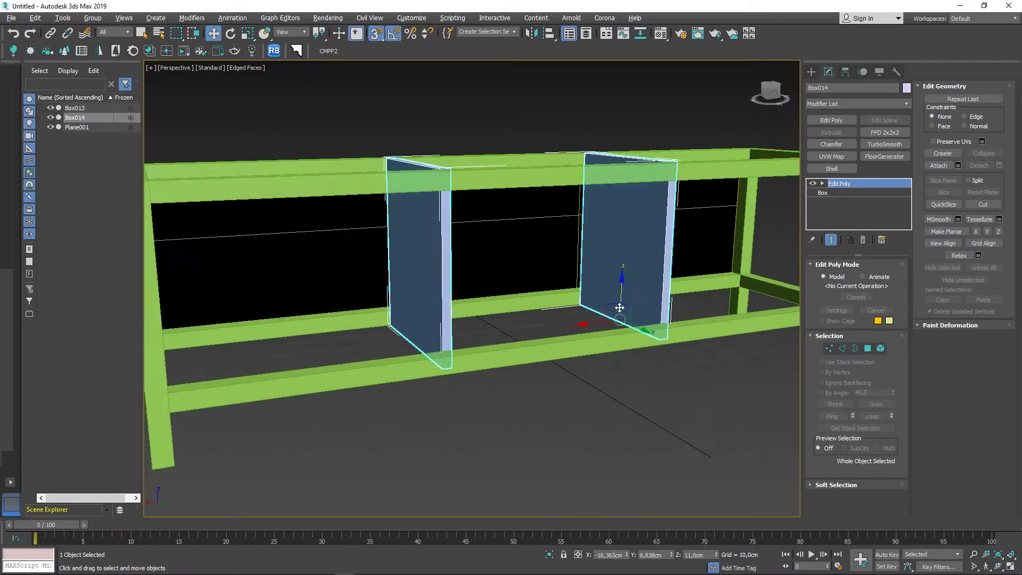
left_click(828, 348)
- In the Front view, move both dividers' bottom vertices up to the lower rail
key("f")
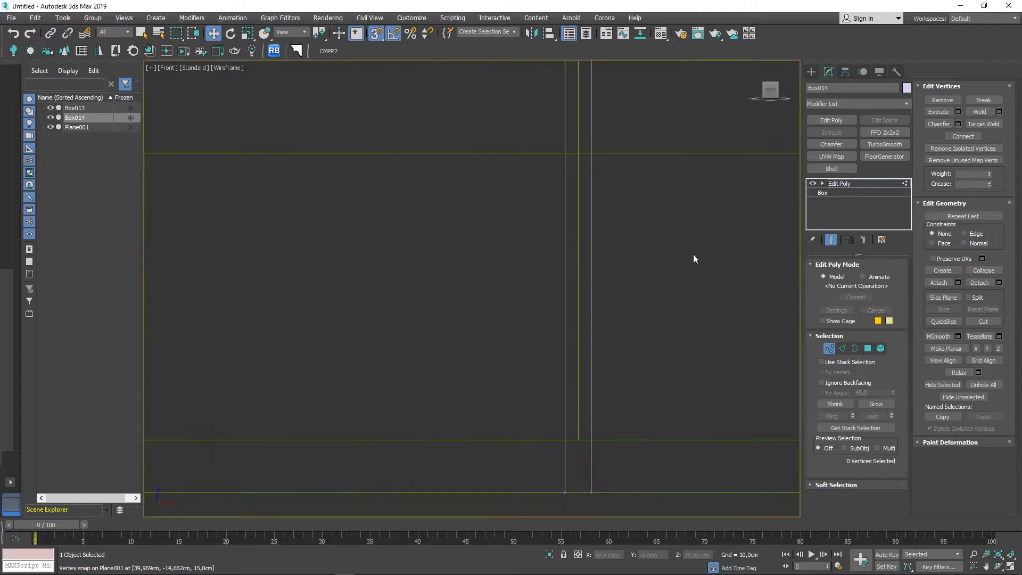
scroll(693, 254, "down", 5)
middle_click_drag(589, 304, 521, 303)
left_click_drag(268, 317, 612, 351)
middle_click_drag(381, 352, 535, 306)
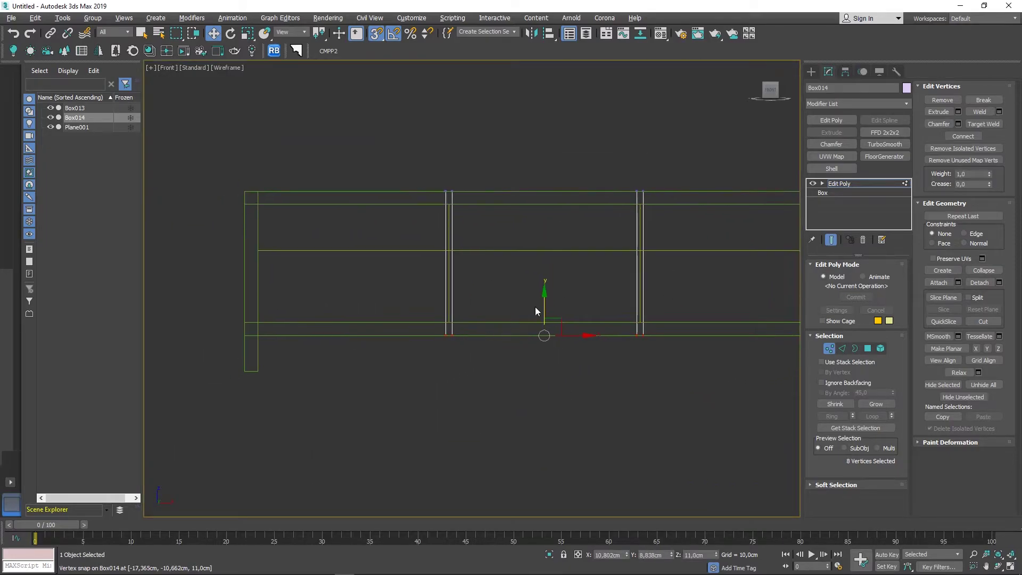
left_click_drag(493, 320, 257, 322)
middle_click_drag(624, 303, 579, 328)
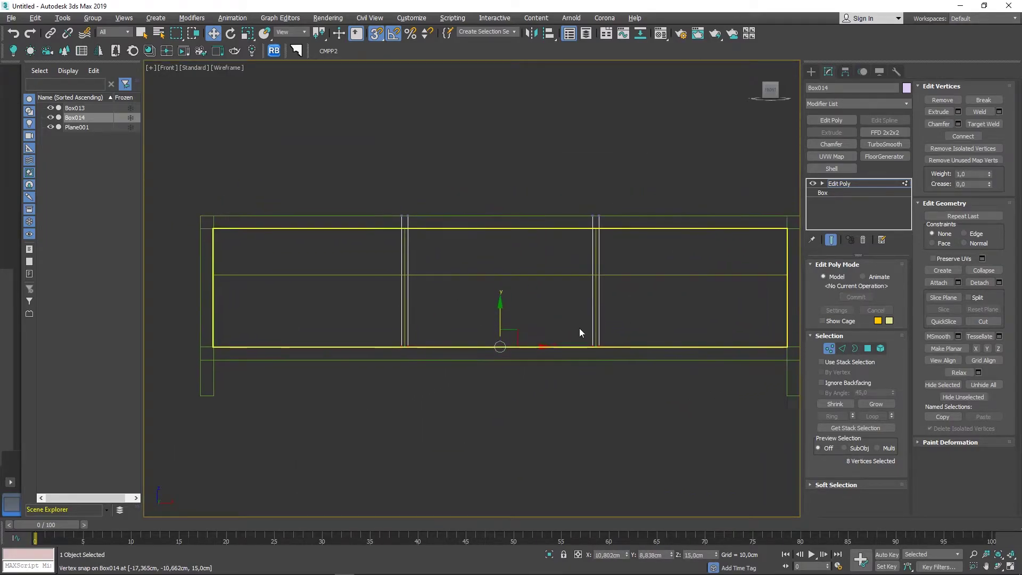
- Clone the right divider element to the right and rotate it -90° into a horizontal shelf
key("5")
left_click(595, 259)
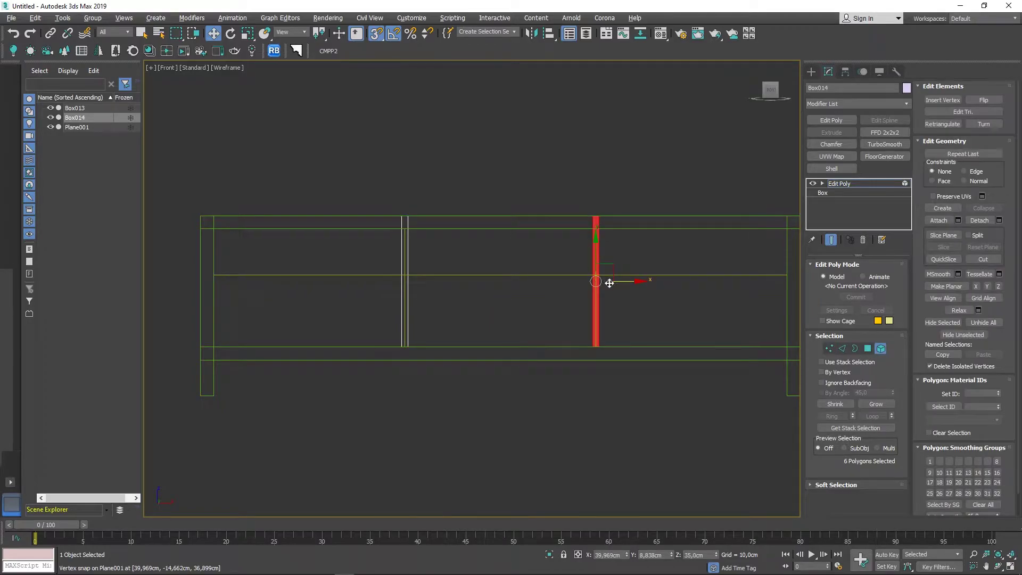
middle_click_drag(633, 290, 538, 298)
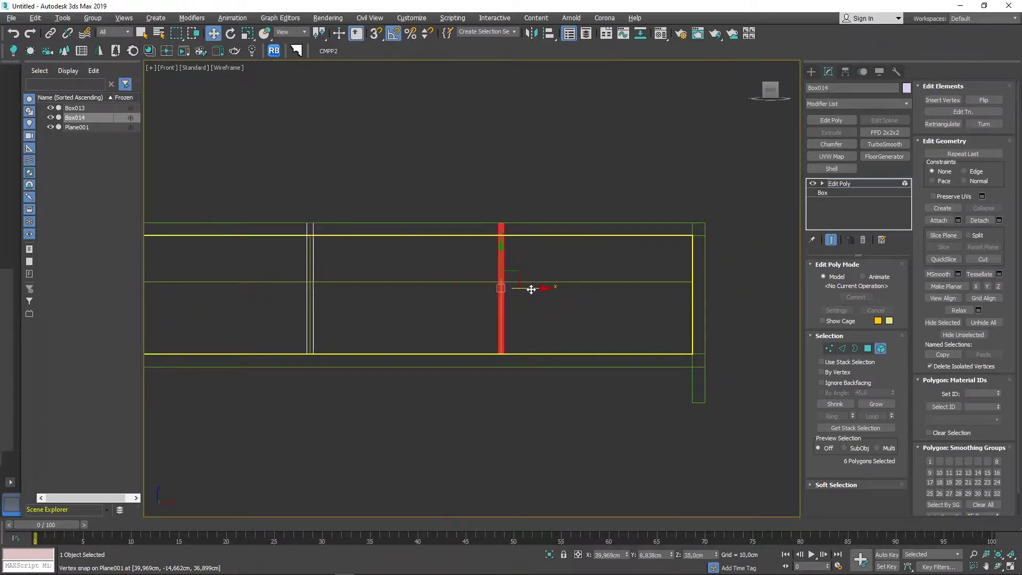
left_click_drag(534, 288, 582, 289, "shift")
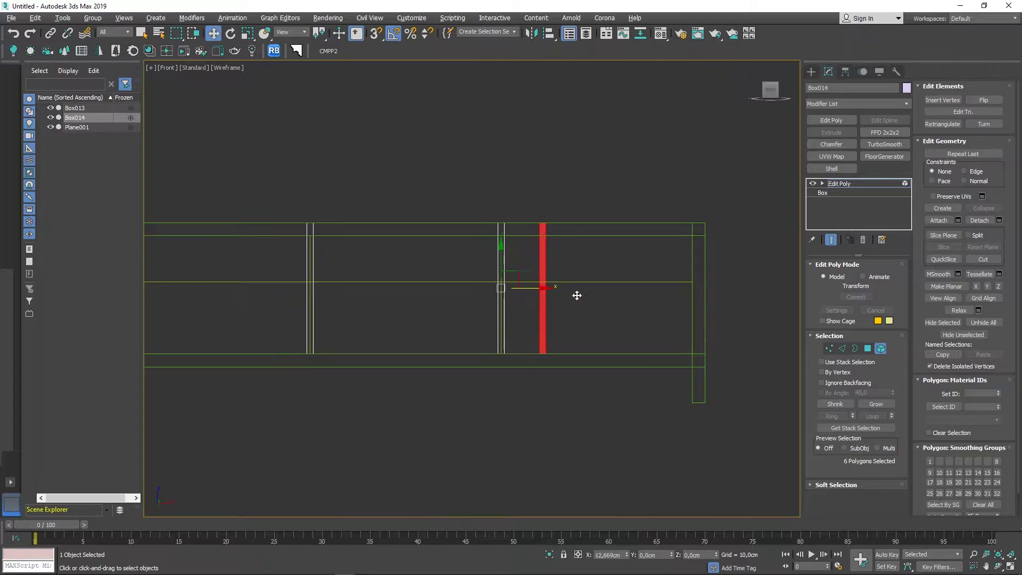
left_click(554, 301)
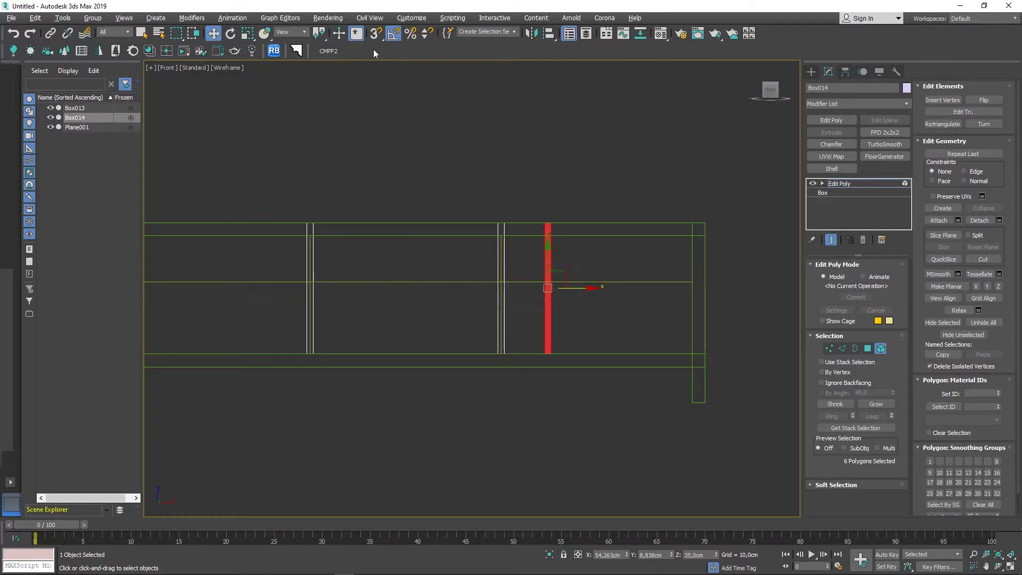
key("e")
left_click_drag(594, 278, 620, 292)
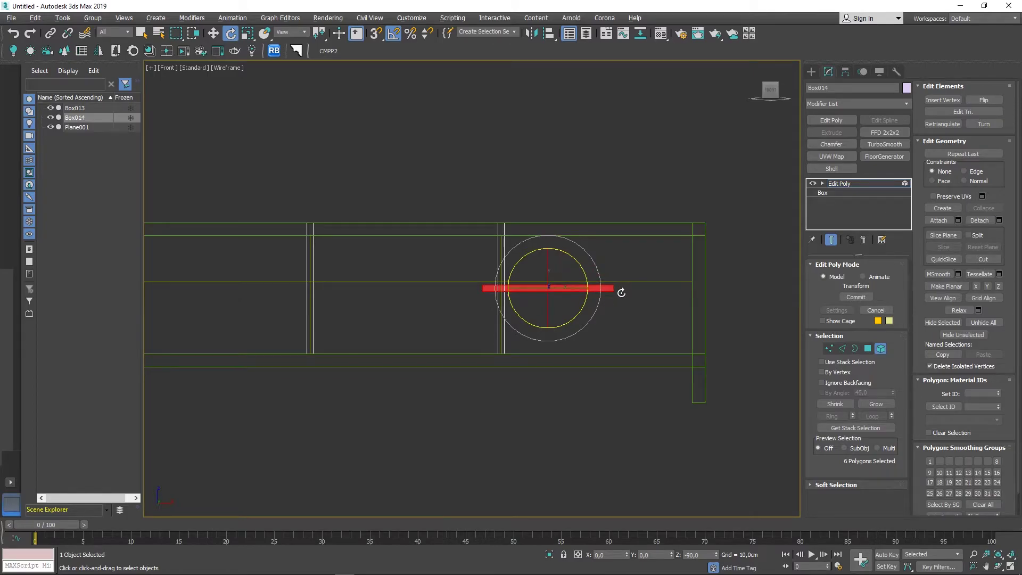
- Raise the shelf slightly and snap its end vertices to the divider edge
scroll(535, 287, "up", 5)
key("w")
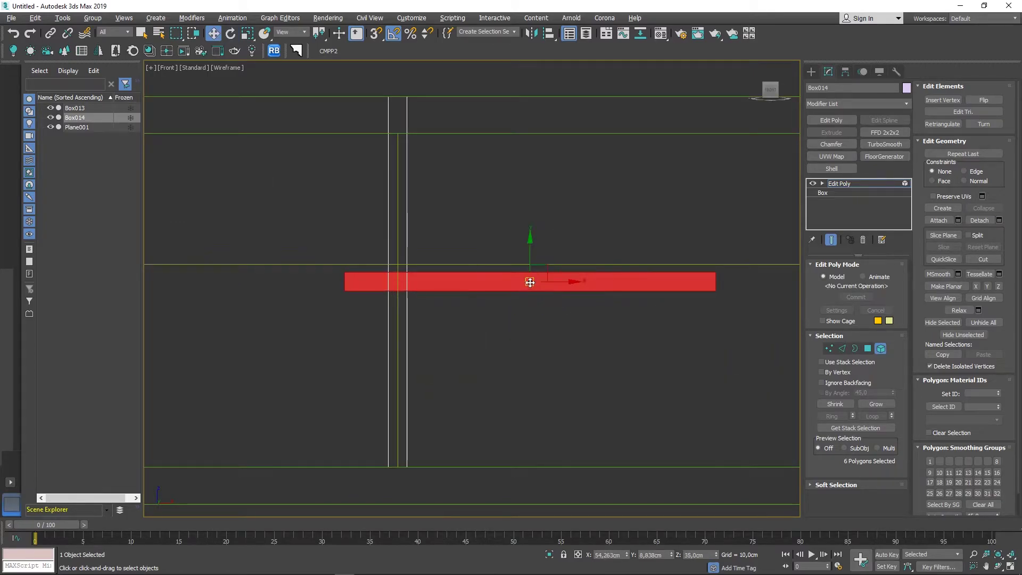
left_click_drag(531, 268, 531, 252)
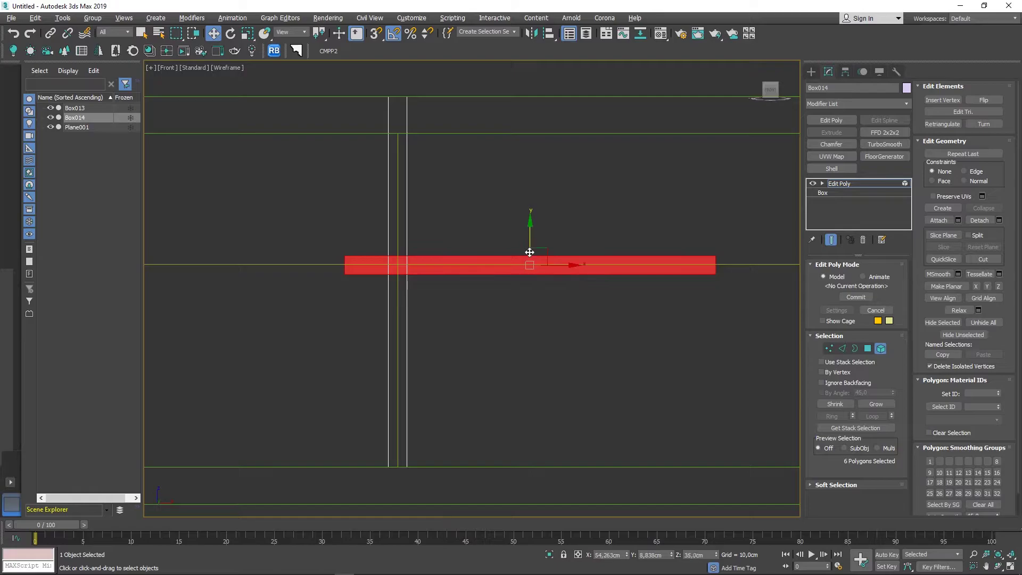
left_click(829, 349)
scroll(653, 334, "down", 3)
mouse_move(531, 339)
left_mouse_down()
mouse_move(466, 283)
mouse_move(572, 224)
left_mouse_up()
key("s")
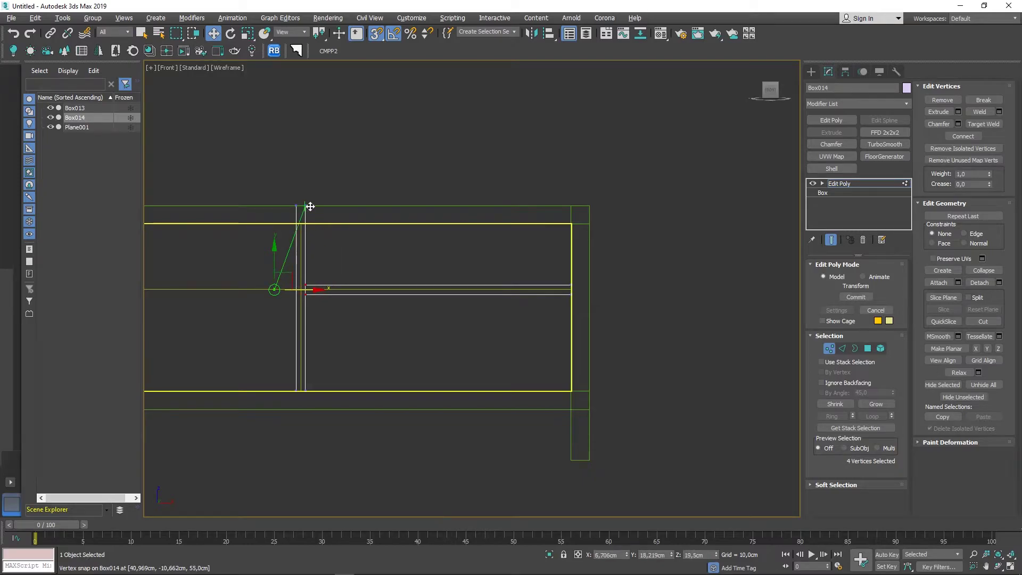
left_click_drag(310, 289, 305, 206)
- Clone the shelf element leftward as part of the same object
left_click(881, 348)
middle_click_drag(371, 334, 588, 365)
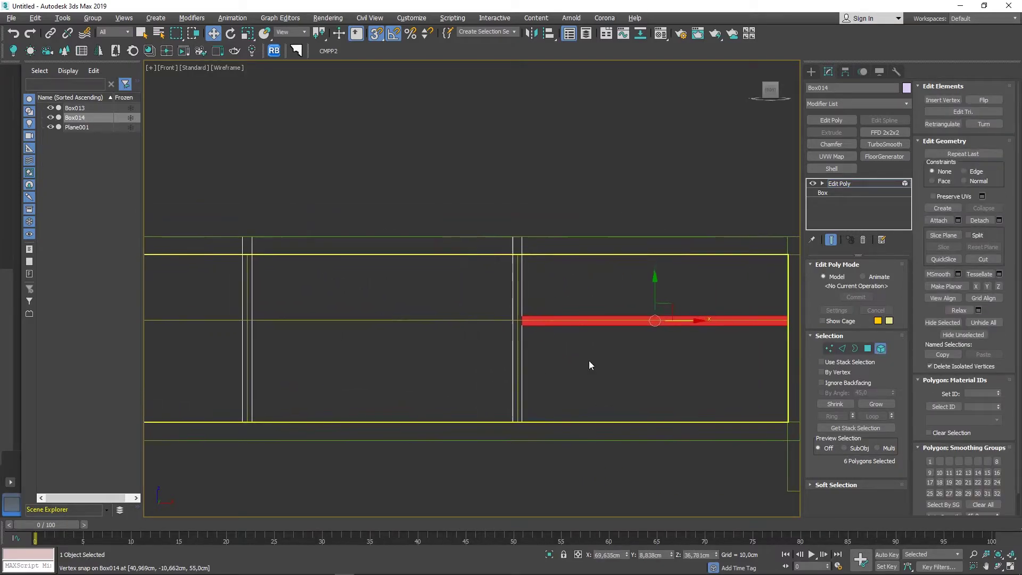
mouse_move(688, 322)
left_mouse_down("shift")
mouse_move(515, 319)
mouse_move(528, 122)
mouse_move(520, 109)
left_mouse_up("shift")
key("Return")
- Snap the copied bar's left-end vertices to the upright so it spans the middle bay
scroll(515, 320, "up", 5)
scroll(528, 122, "down", 3)
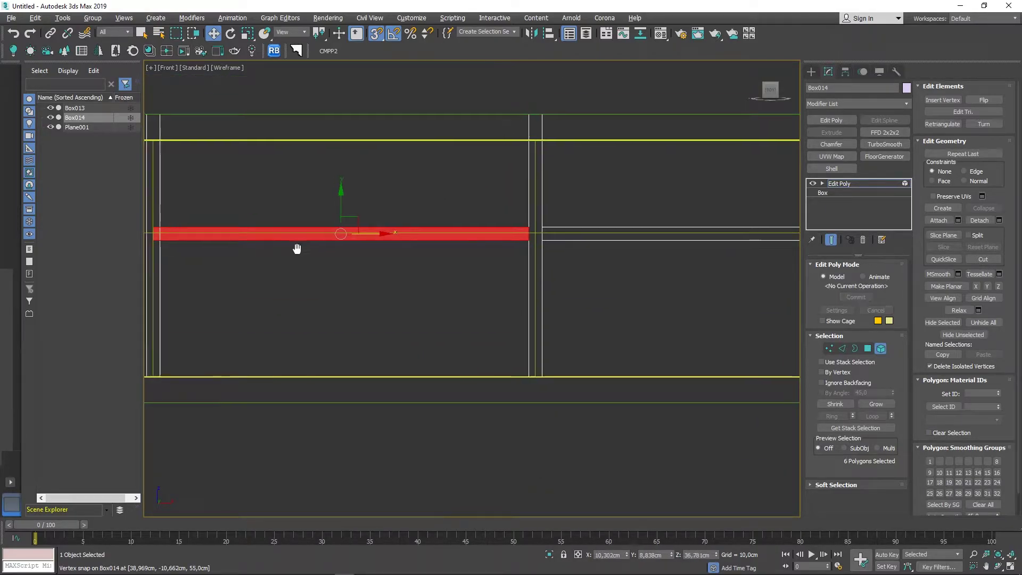
middle_click_drag(296, 246, 487, 291)
left_click(828, 348)
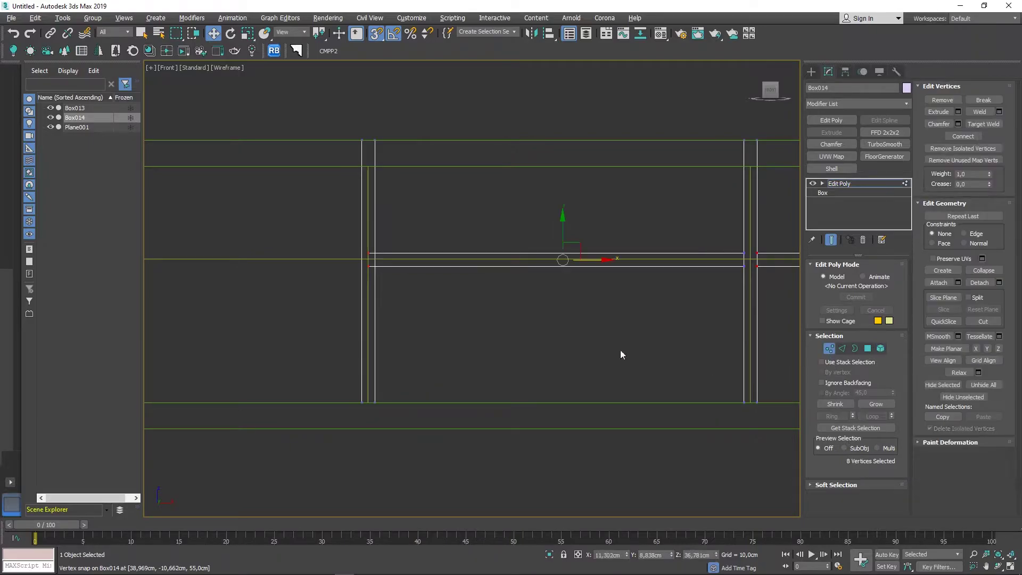
left_click_drag(392, 237, 343, 308)
left_click_drag(404, 260, 376, 141)
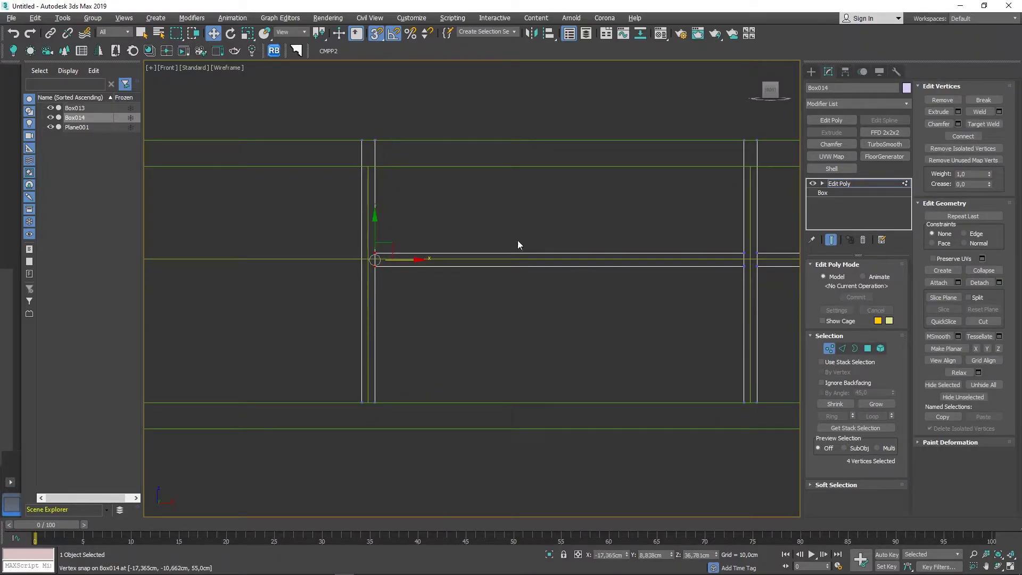
- Shift-drag a further shelf element copy into the left bay
left_click(880, 348)
scroll(586, 302, "down", 2)
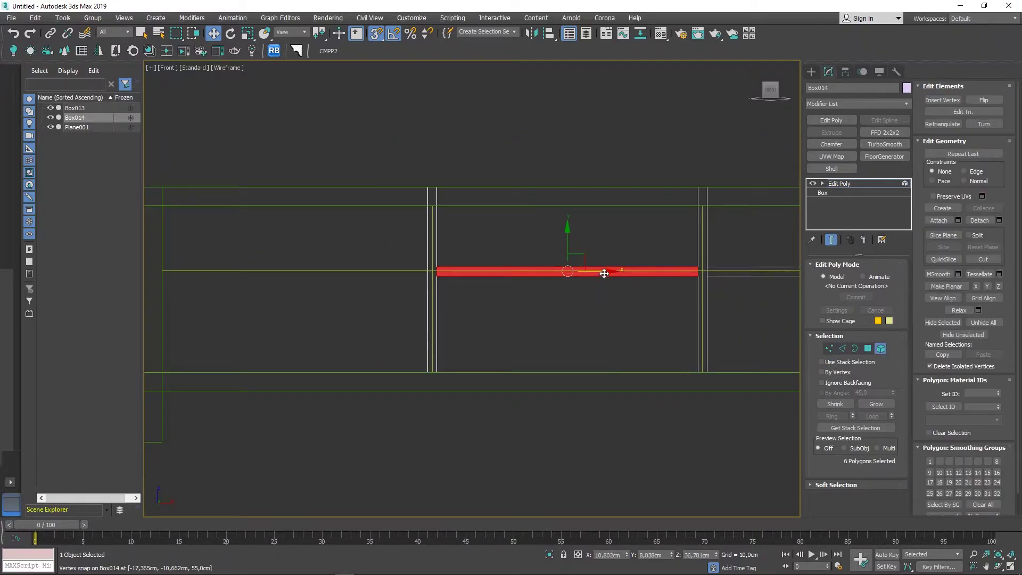
left_click_drag(604, 274, 298, 289, "shift")
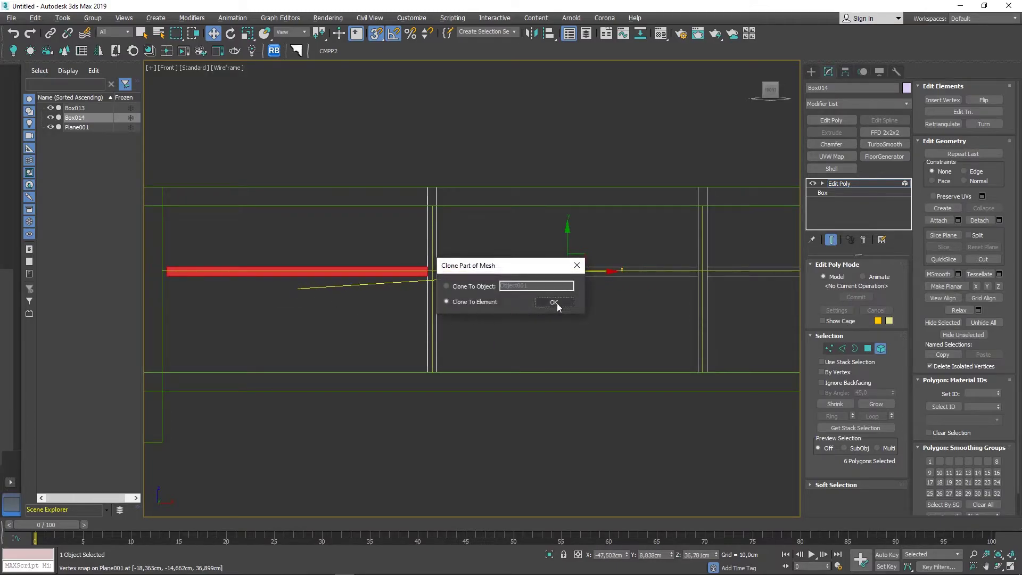
- Keep the copy as an element of the same object and select its left-end vertices
left_click(553, 302)
scroll(483, 259, "up", 4)
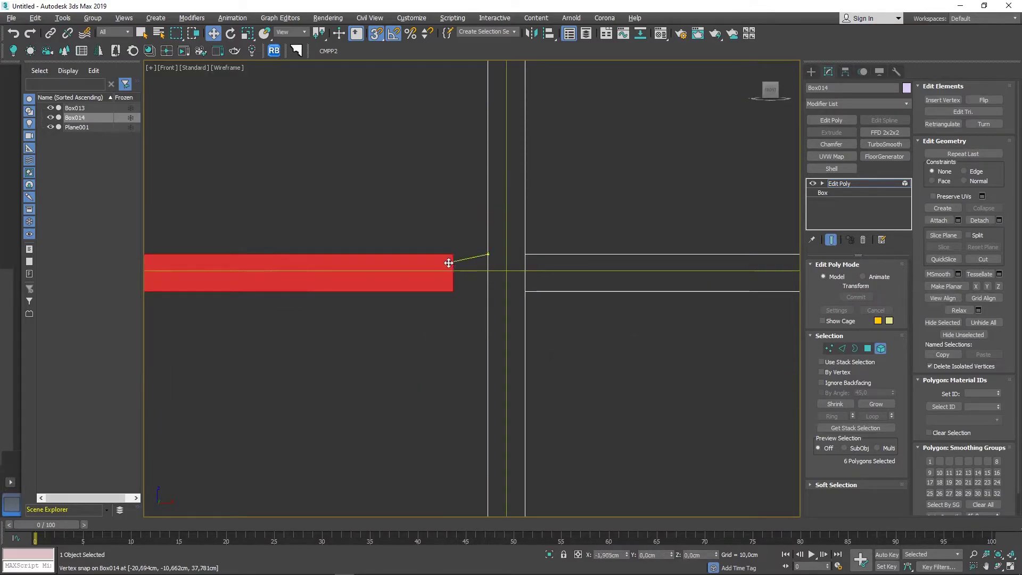
scroll(449, 264, "down", 3)
middle_click_drag(420, 282, 488, 296)
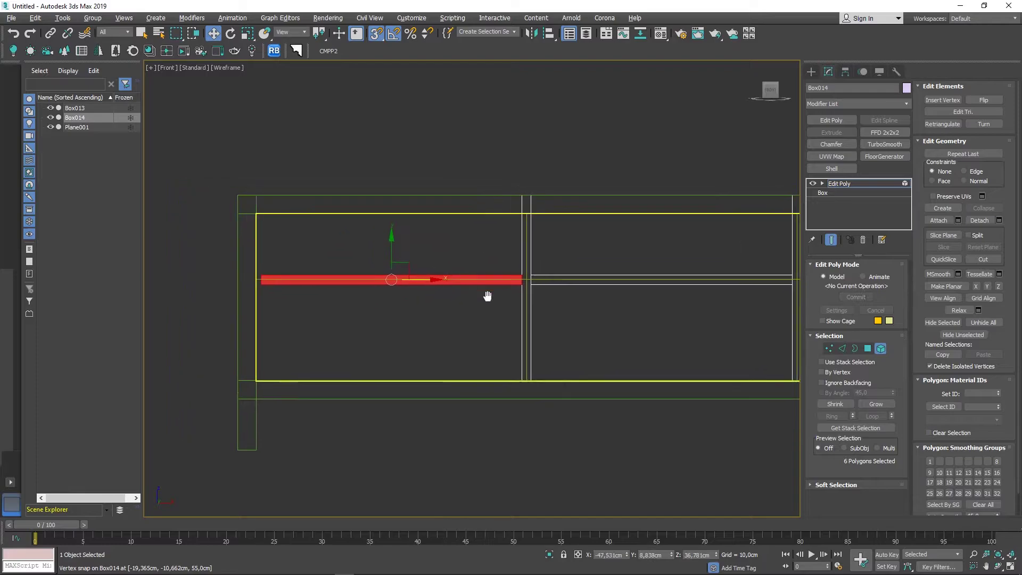
left_click(829, 348)
left_click_drag(274, 263, 248, 323)
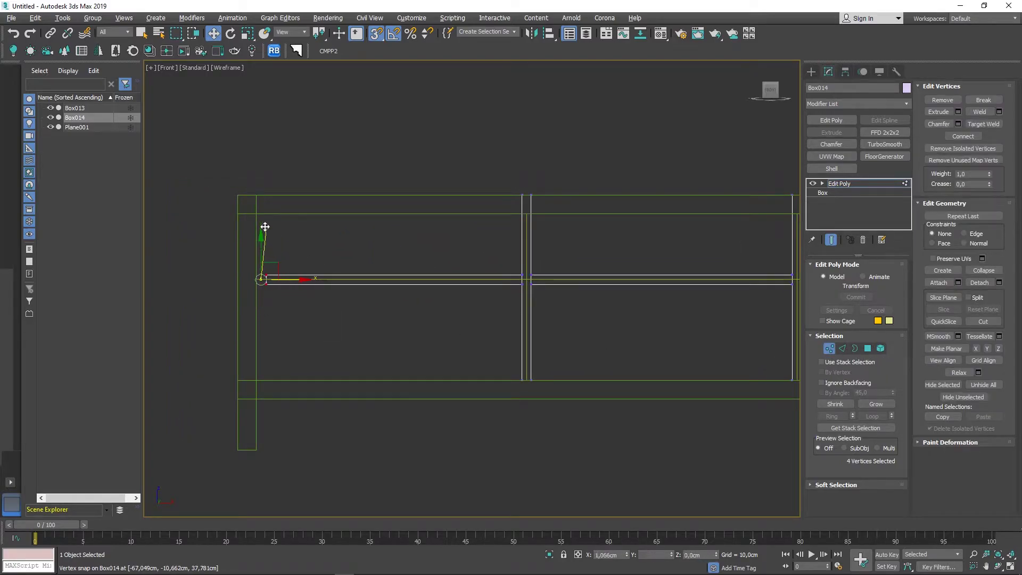
- Maximize the Perspective view, orbit the cabinet, and exit Vertex mode
key("alt+w")
key("alt+w")
mouse_move(437, 329)
middle_mouse_down("alt")
mouse_move(540, 333)
mouse_move(509, 341)
mouse_move(454, 333)
mouse_move(564, 330)
middle_mouse_up("alt")
scroll(455, 333, "down", 5)
left_click(829, 348)
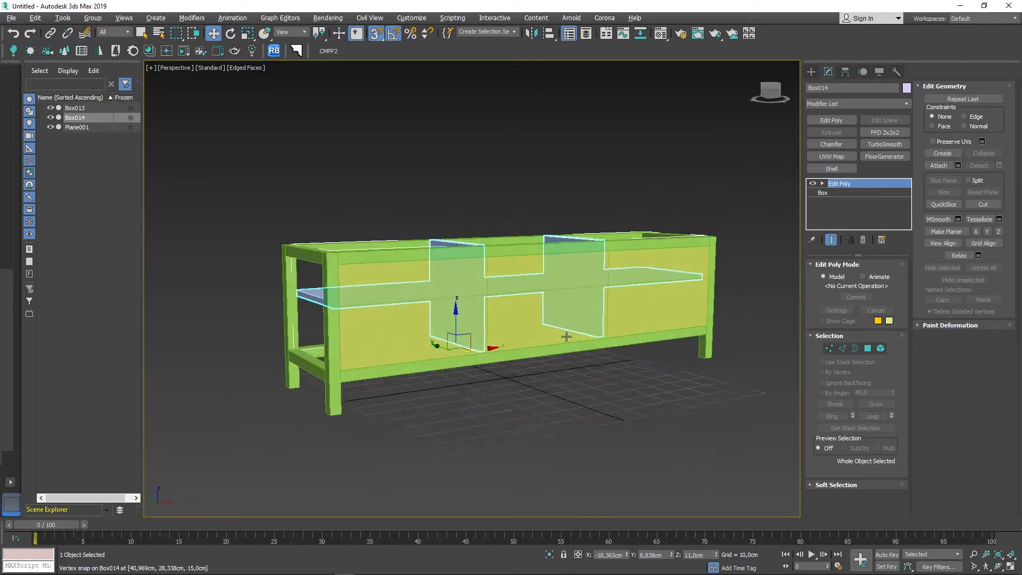
- Delete Plane001's Edit Poly modifier, set Width Segs to 1, and move it to the frame's back
left_click(666, 341)
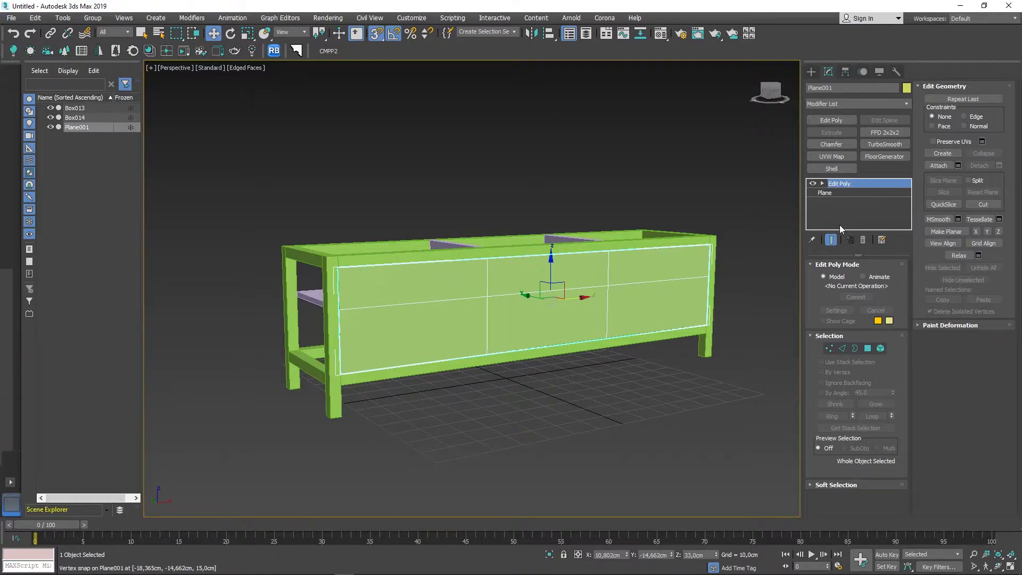
left_click(864, 240)
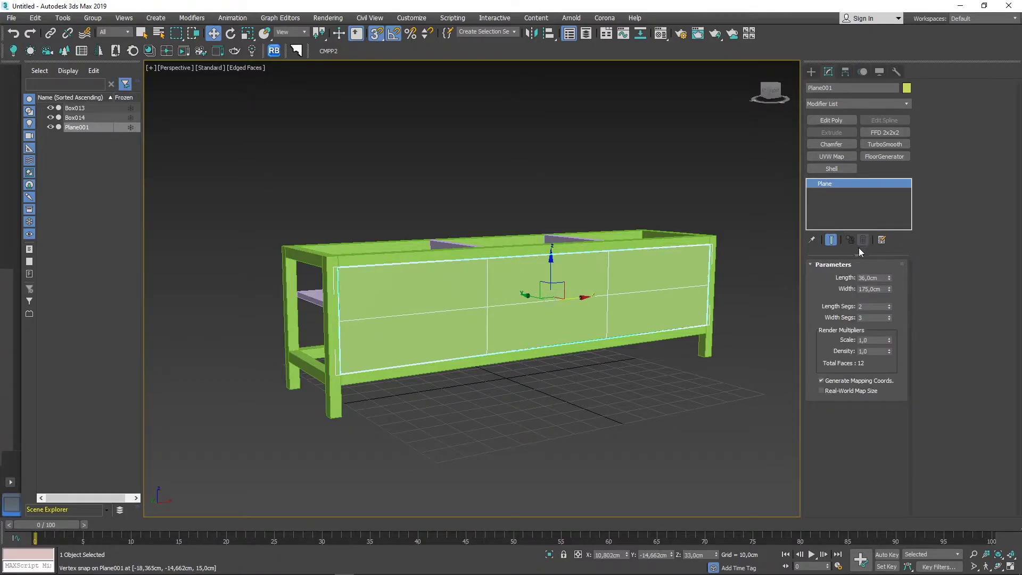
left_click(889, 319)
left_click(889, 319)
middle_click_drag(695, 331, 583, 318, "alt")
left_click_drag(522, 297, 298, 284)
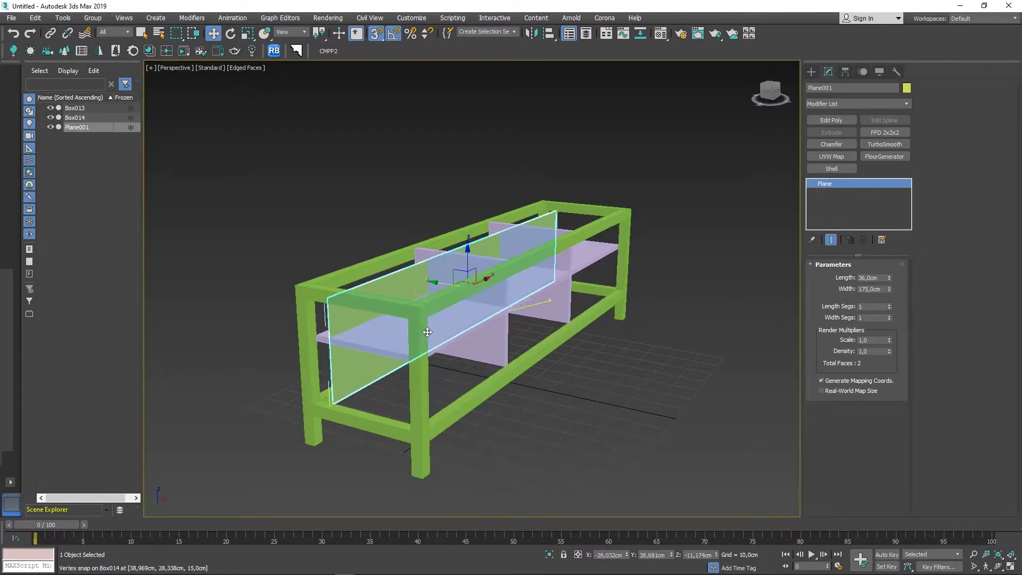
mouse_move(361, 314)
middle_mouse_down("alt")
mouse_move(507, 296)
mouse_move(609, 417)
mouse_move(711, 250)
middle_mouse_up("alt")
left_click(598, 396)
- Create Plane002 with AutoGrid and snap it down onto the bottom rails at 15 cm
left_click(811, 72)
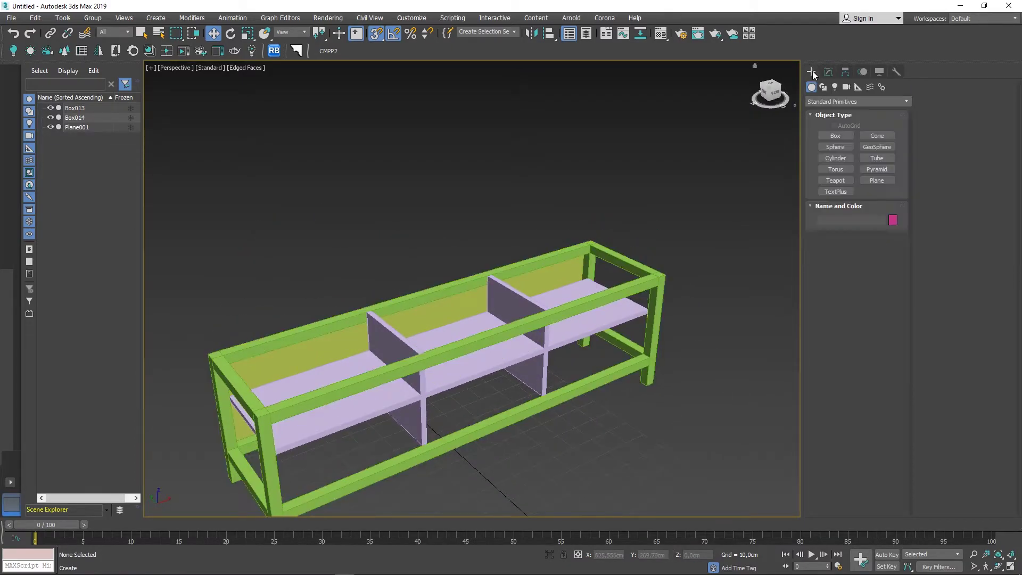
left_click(886, 183)
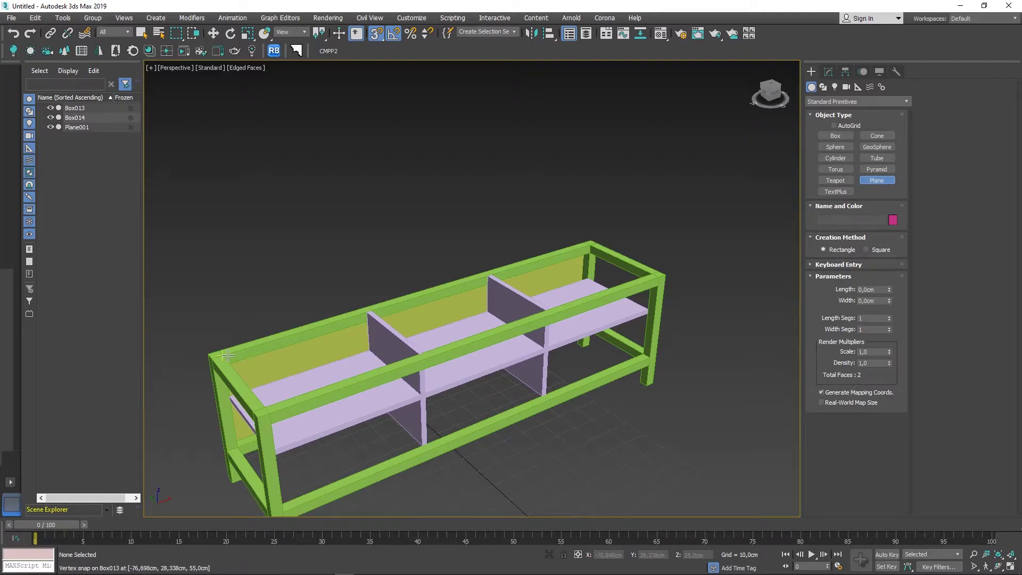
left_click_drag(228, 355, 652, 280)
mouse_move(652, 279)
middle_mouse_down("alt")
mouse_move(466, 282)
mouse_move(467, 242)
middle_mouse_up("alt")
key("w")
left_click_drag(468, 242, 407, 406)
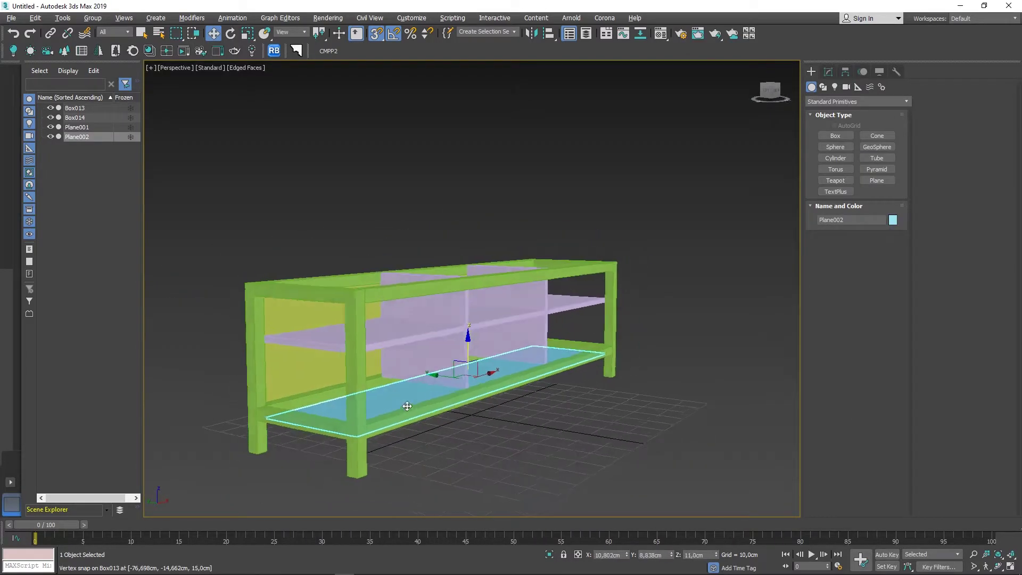
middle_click_drag(407, 406, 381, 412, "alt")
left_click_drag(468, 349, 457, 354)
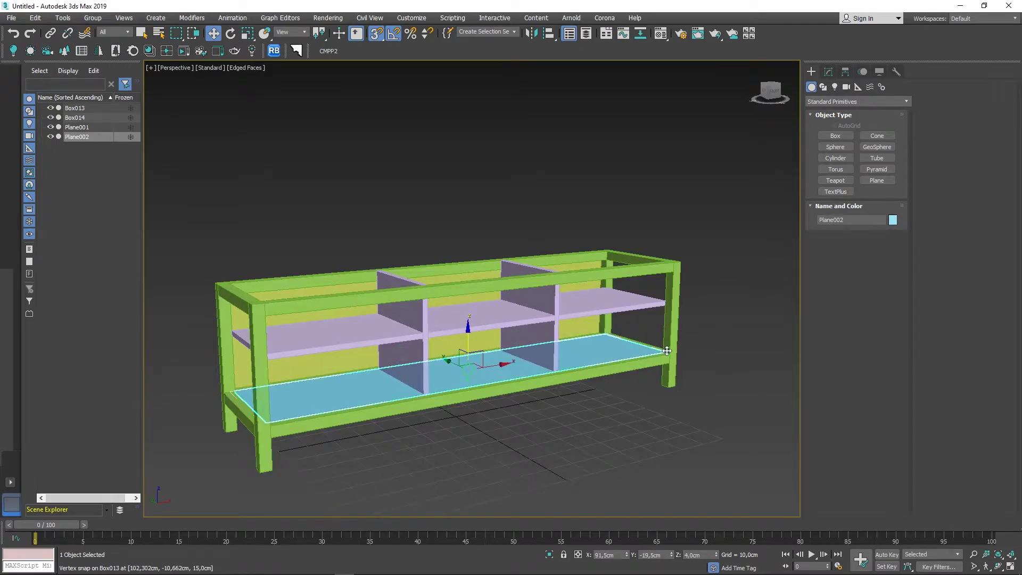
middle_click_drag(458, 354, 535, 383, "alt")
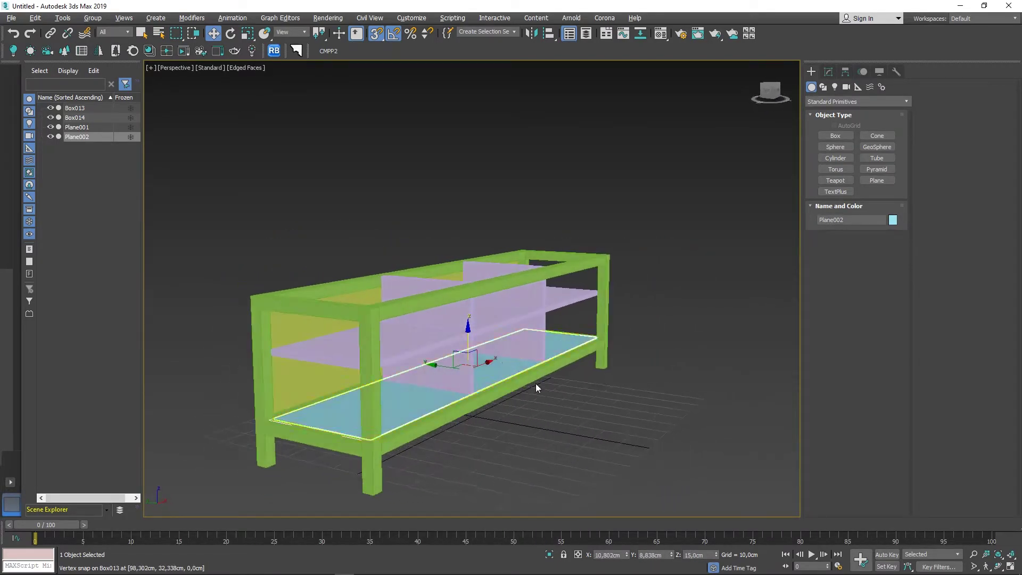
- Draw Plane003 filling the left side frame in the Left viewport
key("alt+w")
key("alt+w")
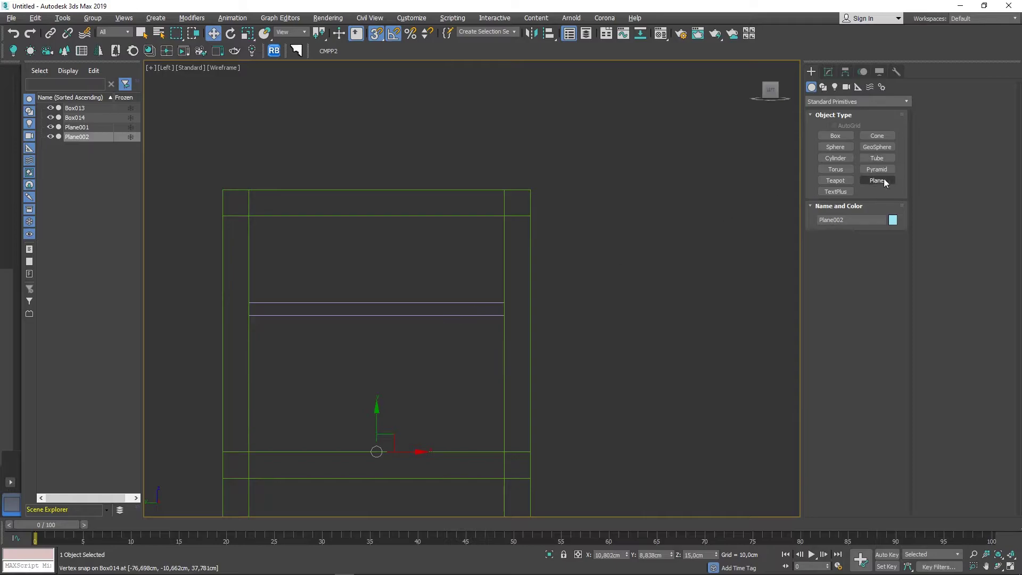
left_click(884, 180)
left_click_drag(248, 215, 504, 452)
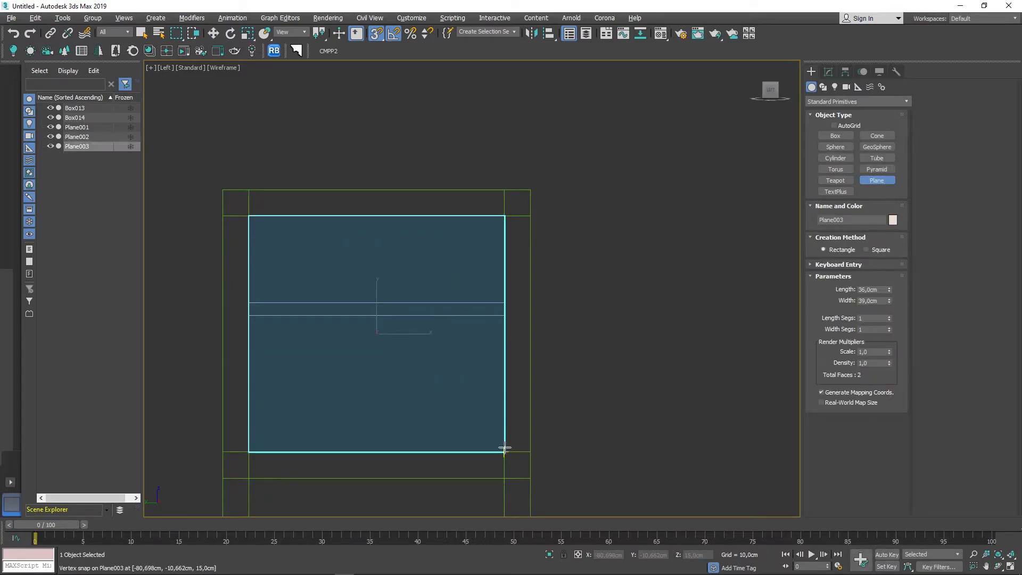
key("p")
middle_click_drag(486, 413, 425, 373, "alt")
- Shift the side panel 2 cm inward using Move type-in Offset X 2
key("w")
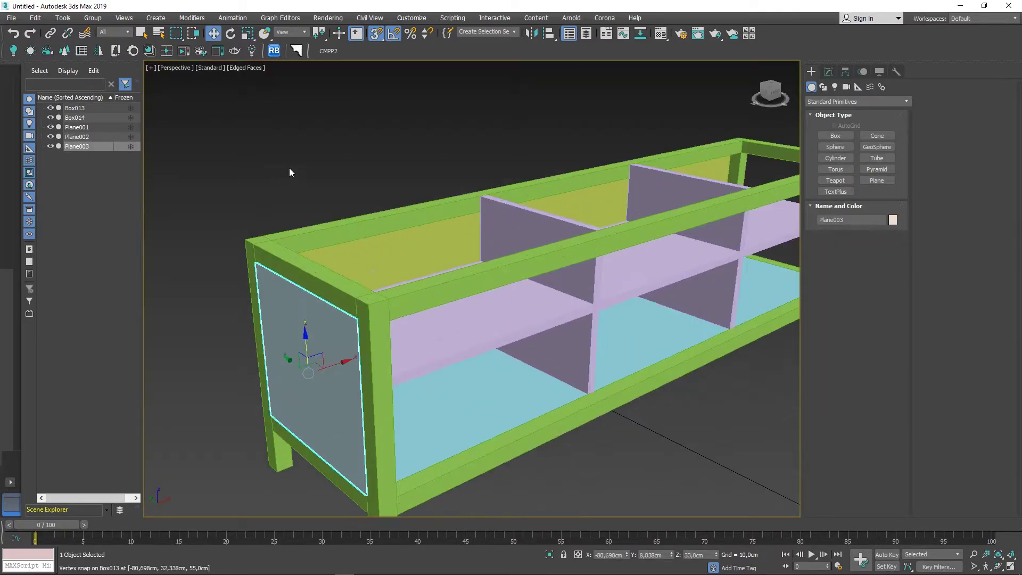
right_click(213, 33)
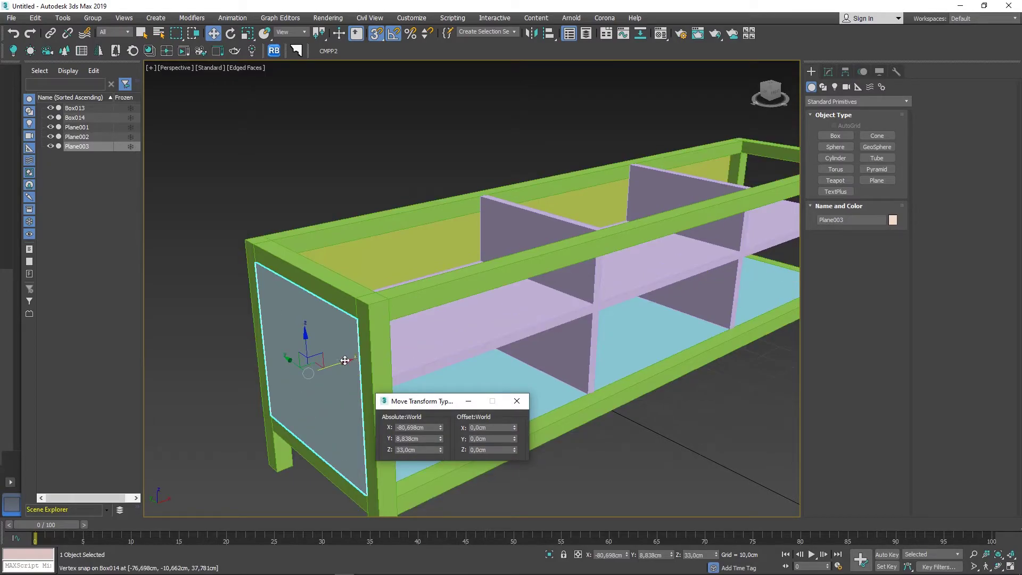
left_click(485, 427)
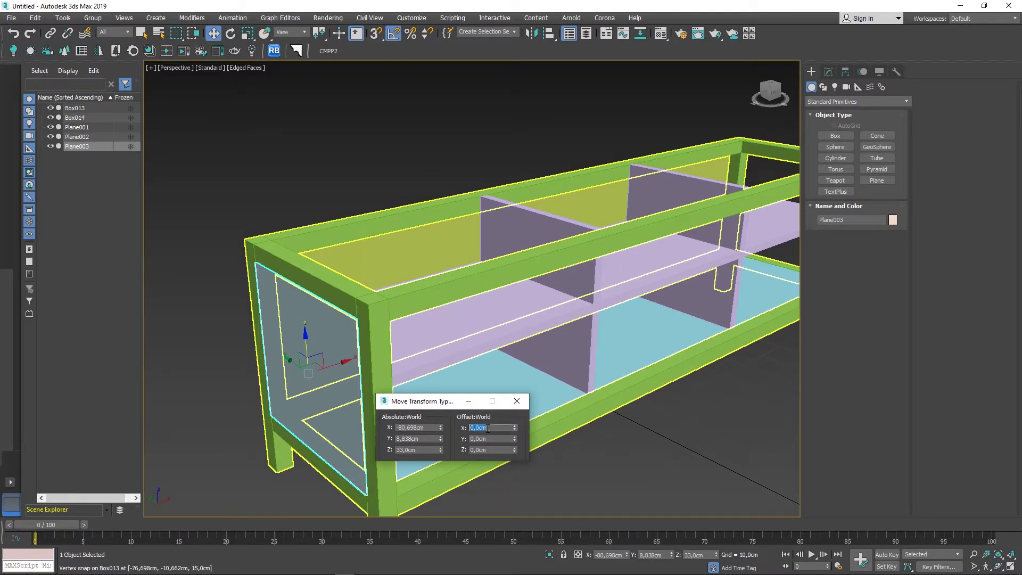
type("2")
key("Return")
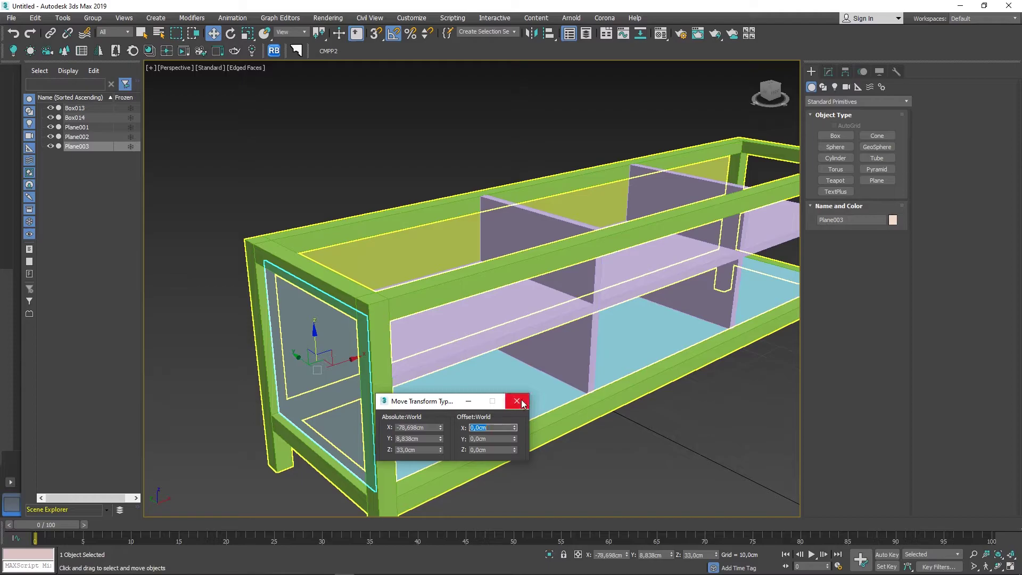
left_click(516, 400)
scroll(447, 368, "down", 3)
scroll(447, 368, "down", 2)
- Copy the side panel to the cabinet's right end as Plane004
left_click_drag(386, 365, 765, 334, "shift")
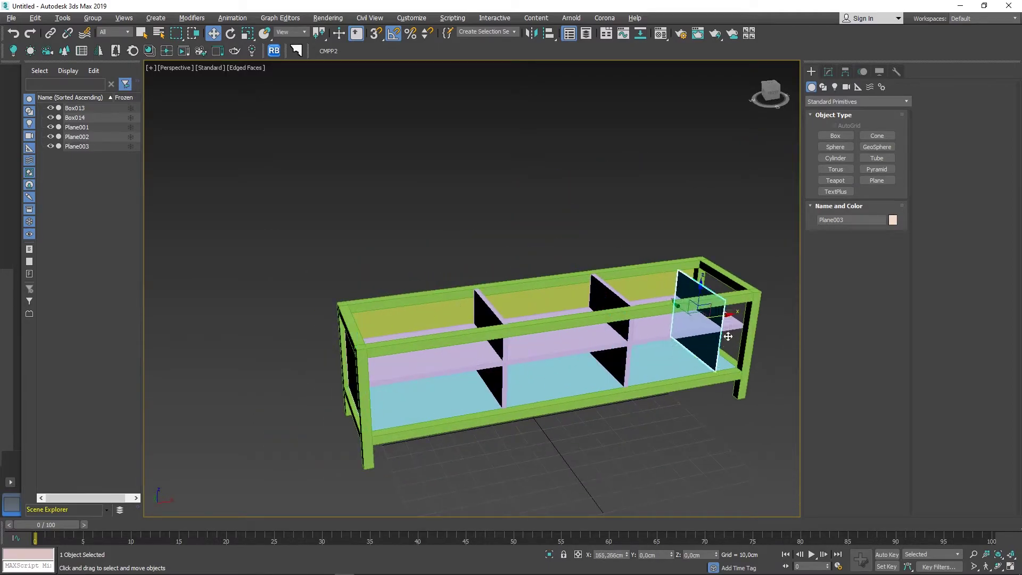
left_click(545, 339)
middle_click_drag(545, 338, 550, 351)
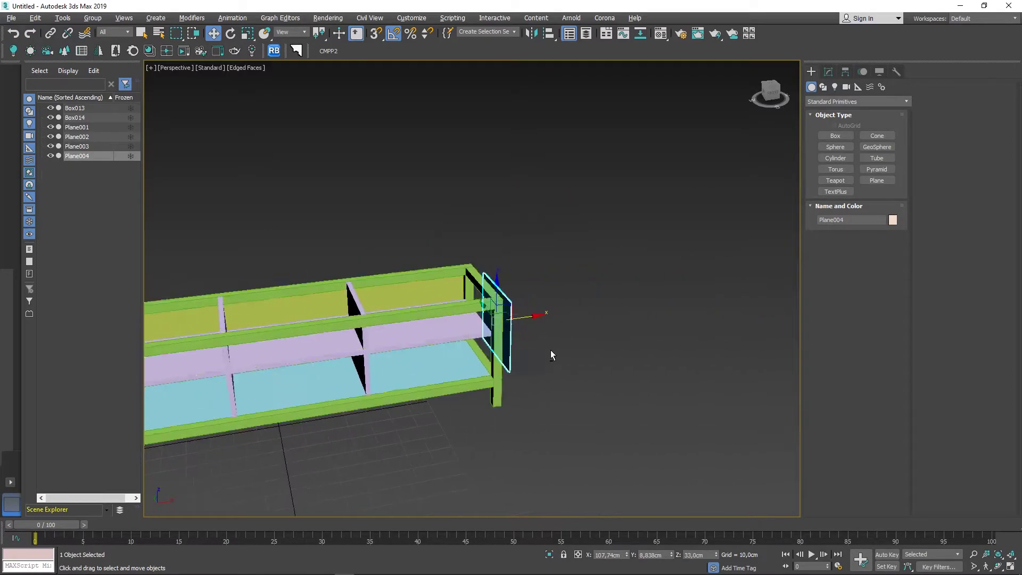
scroll(551, 352, "down", 3)
scroll(504, 337, "up", 3)
scroll(491, 321, "up", 2)
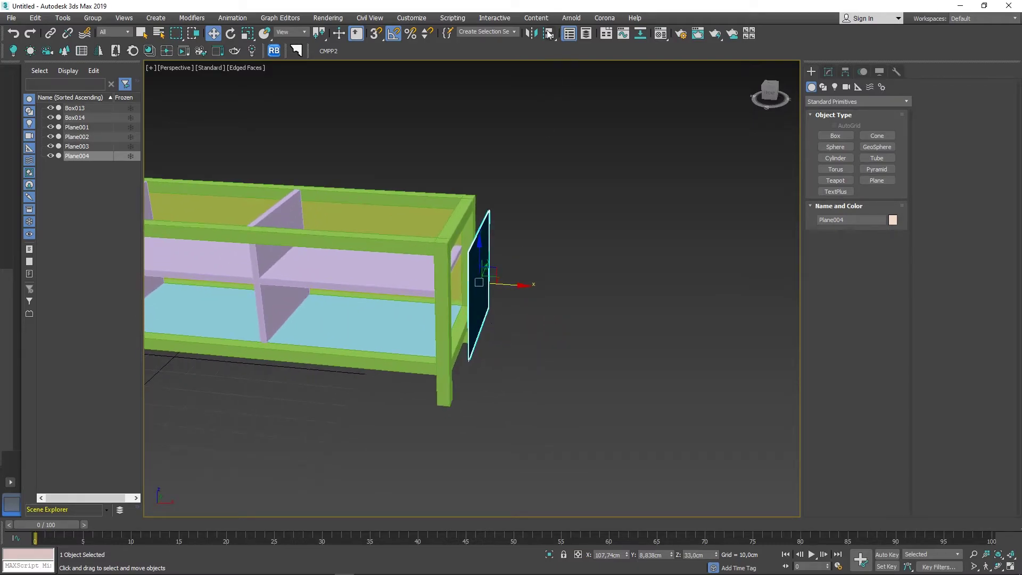
- Mirror Plane004 on X and snap it to the frame's right corner
left_click(531, 33)
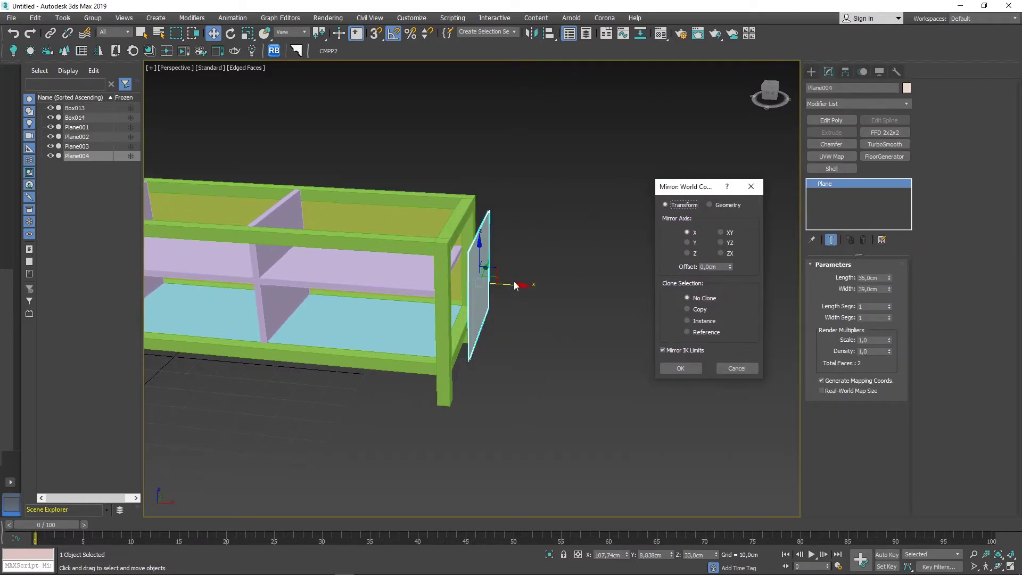
left_click(680, 369)
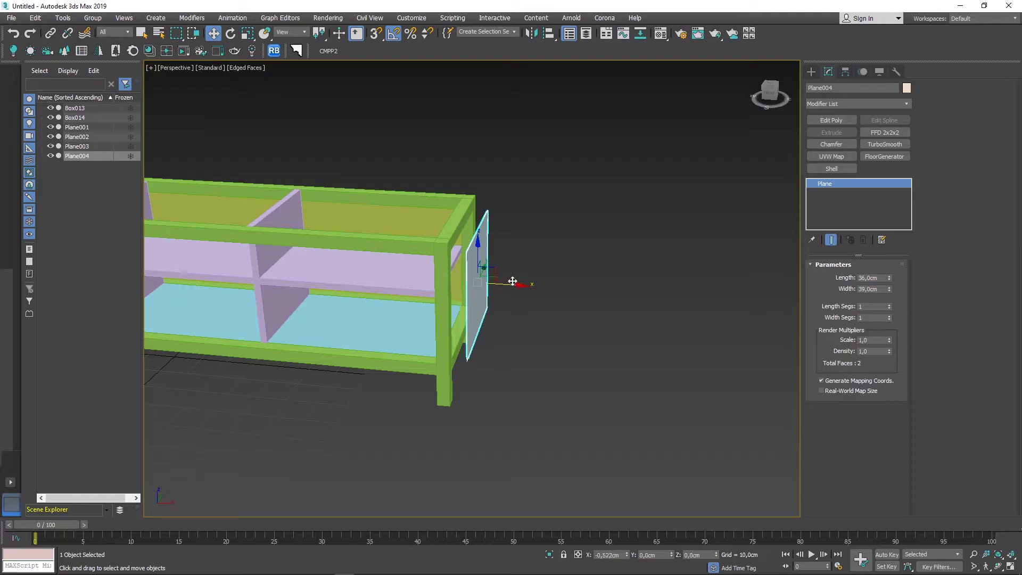
key("s")
mouse_move(486, 215)
left_mouse_down()
mouse_move(500, 199)
mouse_move(482, 194)
left_mouse_up()
scroll(483, 275, "up", 2)
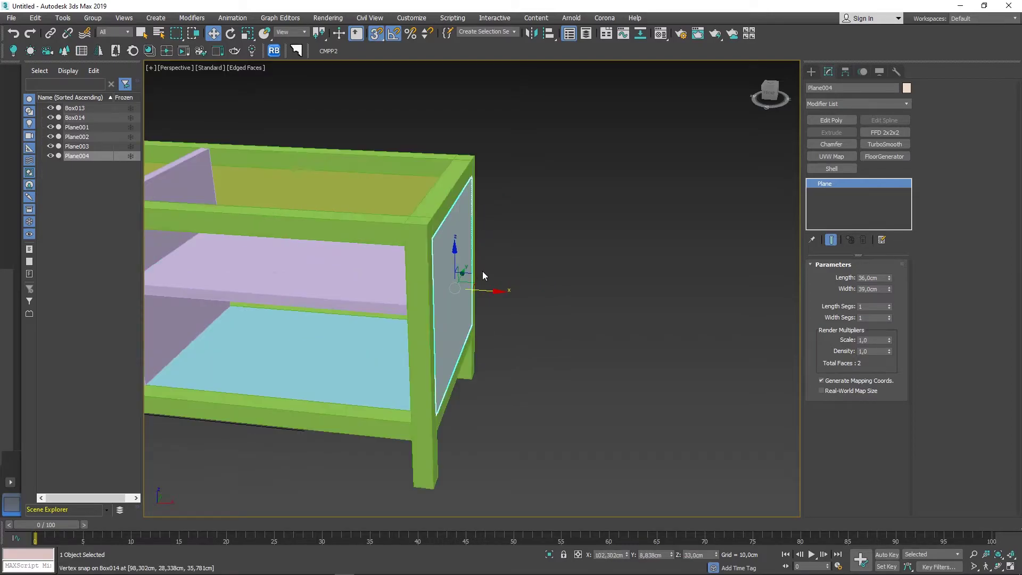
- Offset the right side panel 2 cm inward with Offset X -2, then deselect it
right_click(213, 33)
type("-2")
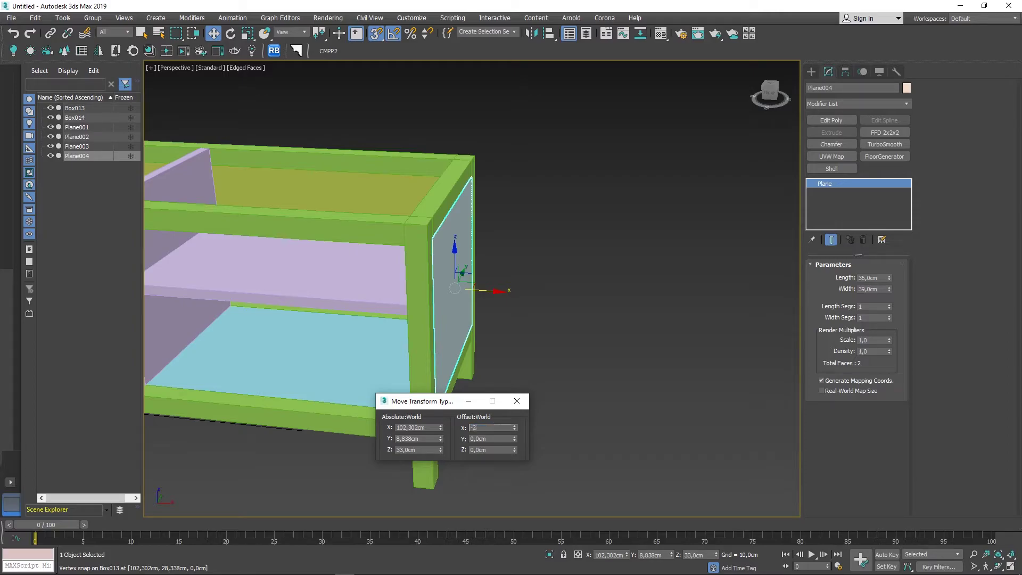
key("Return")
left_click(522, 405)
scroll(469, 298, "down", 2)
scroll(468, 298, "down", 3)
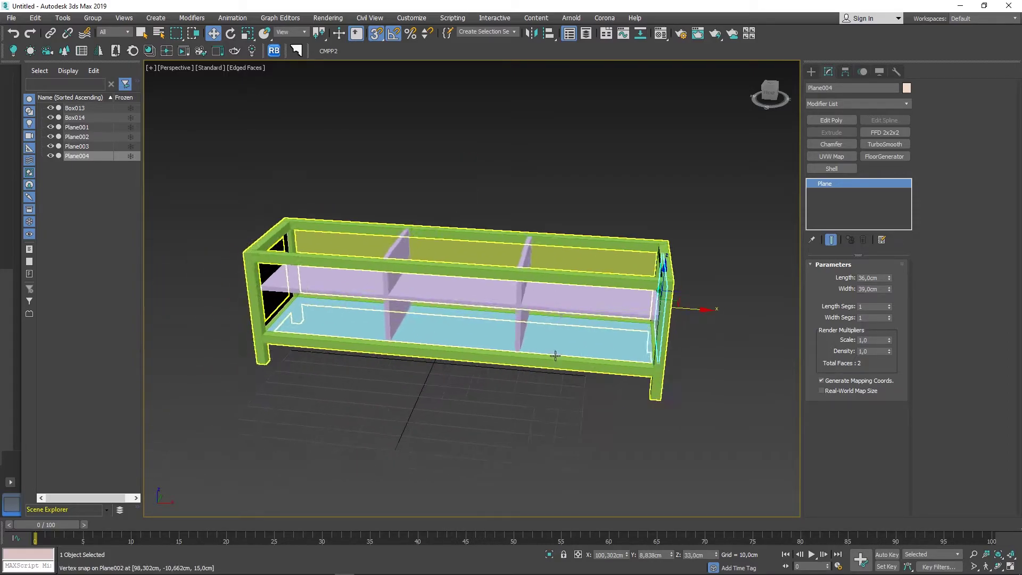
mouse_move(468, 298)
middle_mouse_down("alt")
mouse_move(463, 277)
mouse_move(458, 304)
mouse_move(479, 319)
mouse_move(545, 336)
mouse_move(445, 327)
mouse_move(402, 334)
mouse_move(390, 299)
mouse_move(418, 358)
mouse_move(386, 354)
middle_mouse_up("alt")
scroll(402, 334, "down", 2)
key("ctrl+d")
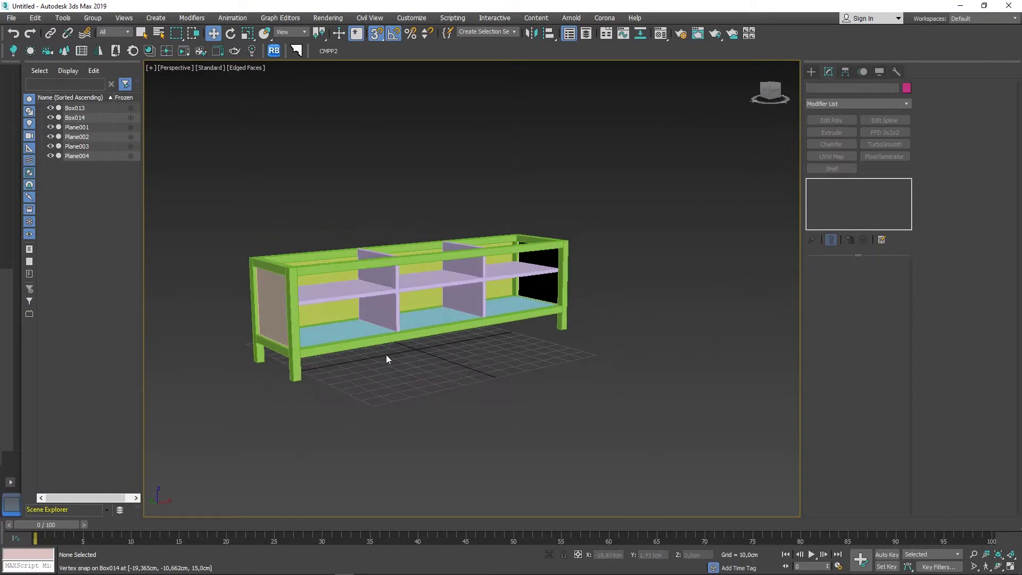
- Snap-draw a box over the lower-left front opening and set its Height to 1.5 cm
key("alt+w")
key("alt+w")
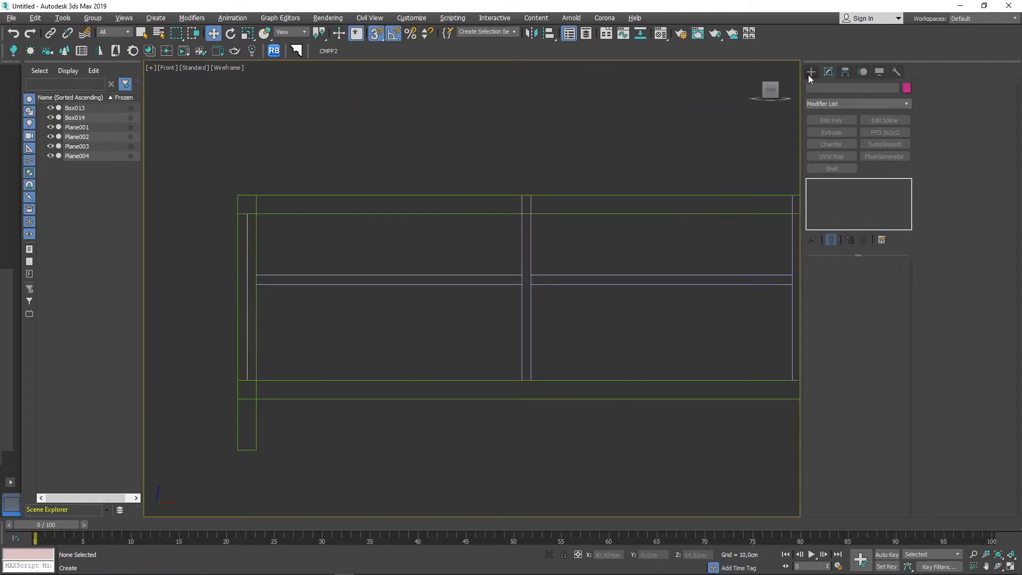
left_click(809, 74)
left_click(844, 135)
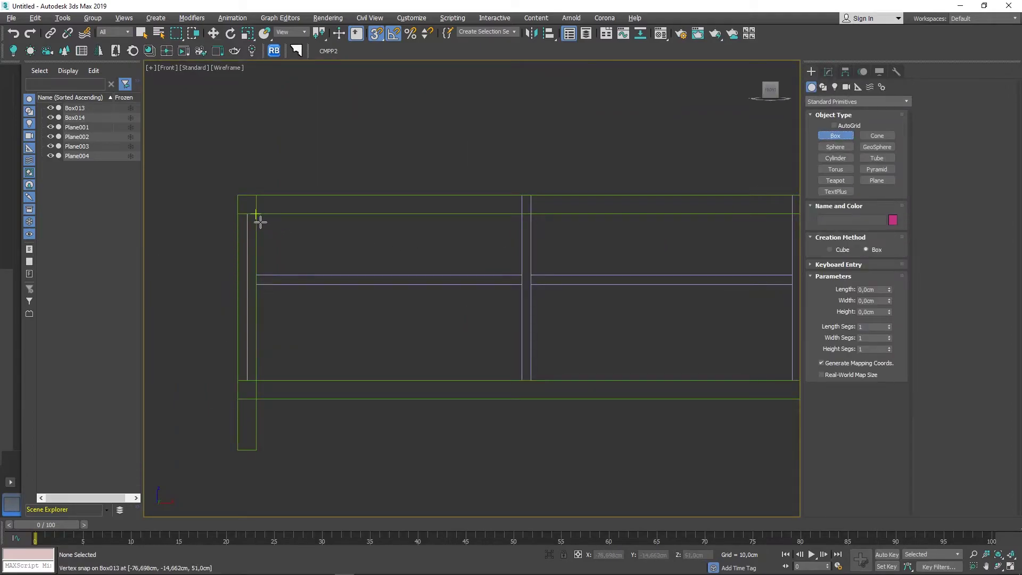
left_click_drag(261, 286, 519, 378)
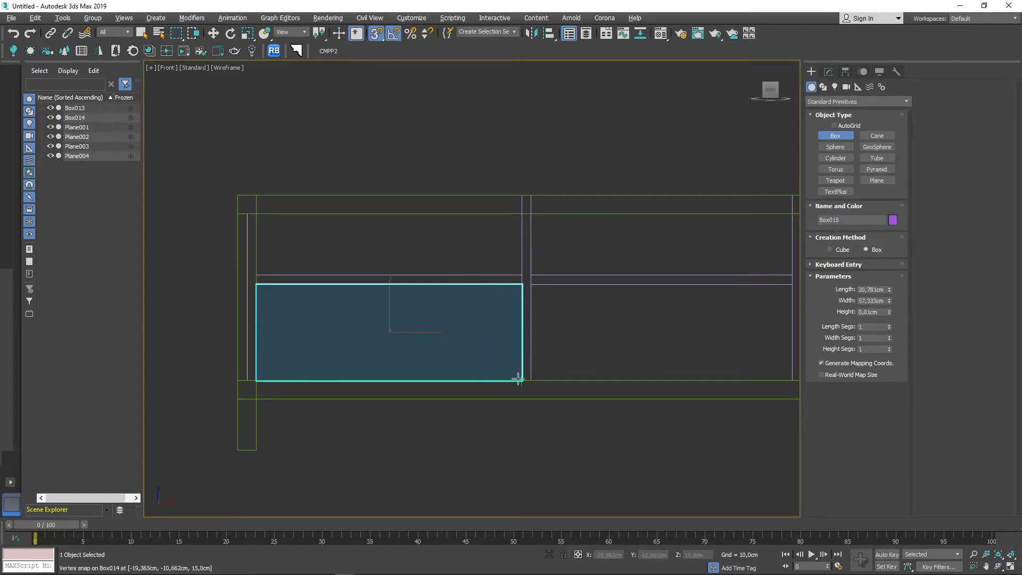
key("alt+w")
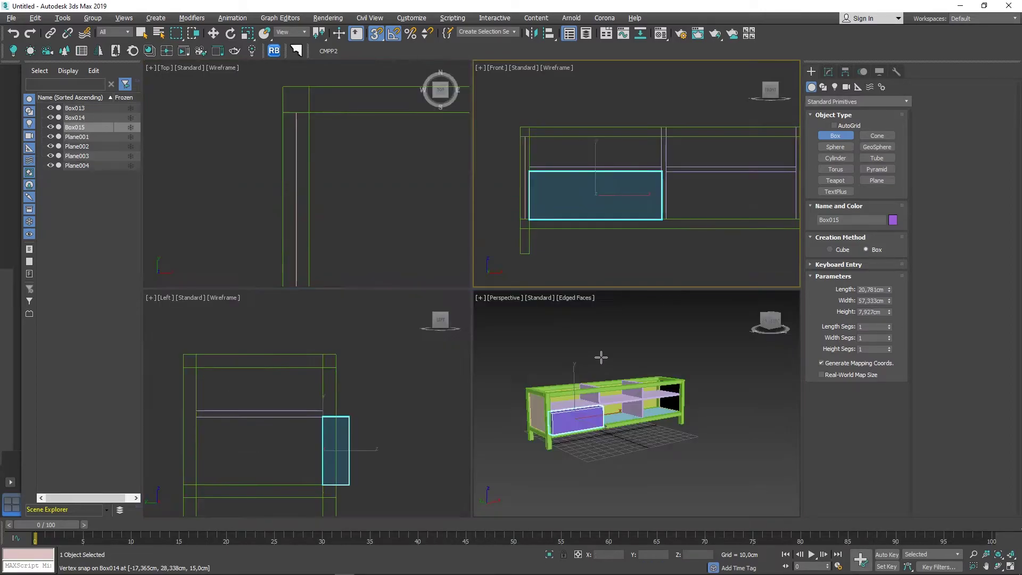
key("alt+w")
middle_click_drag(458, 366, 354, 325, "alt")
right_click(354, 325)
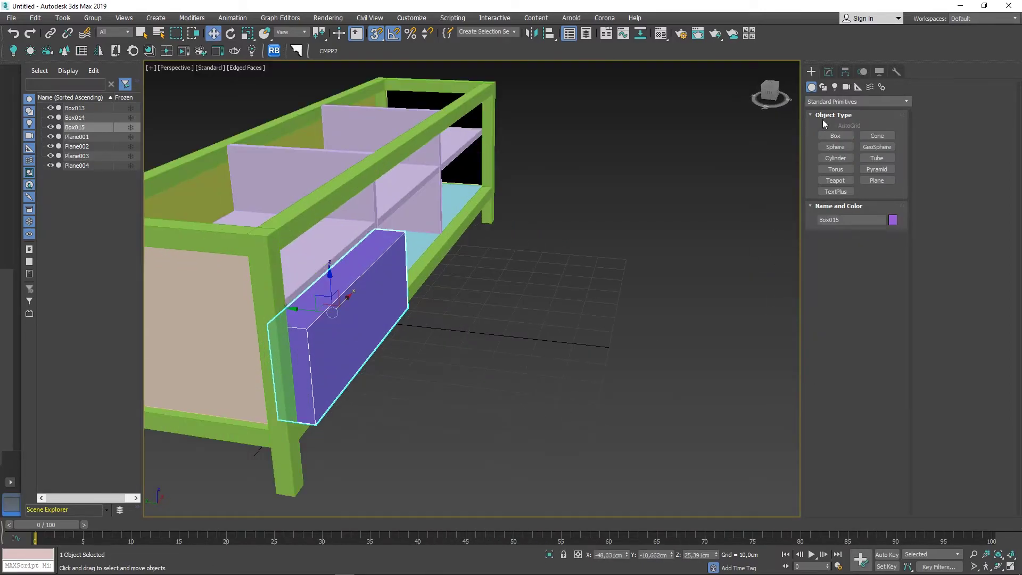
left_click(830, 74)
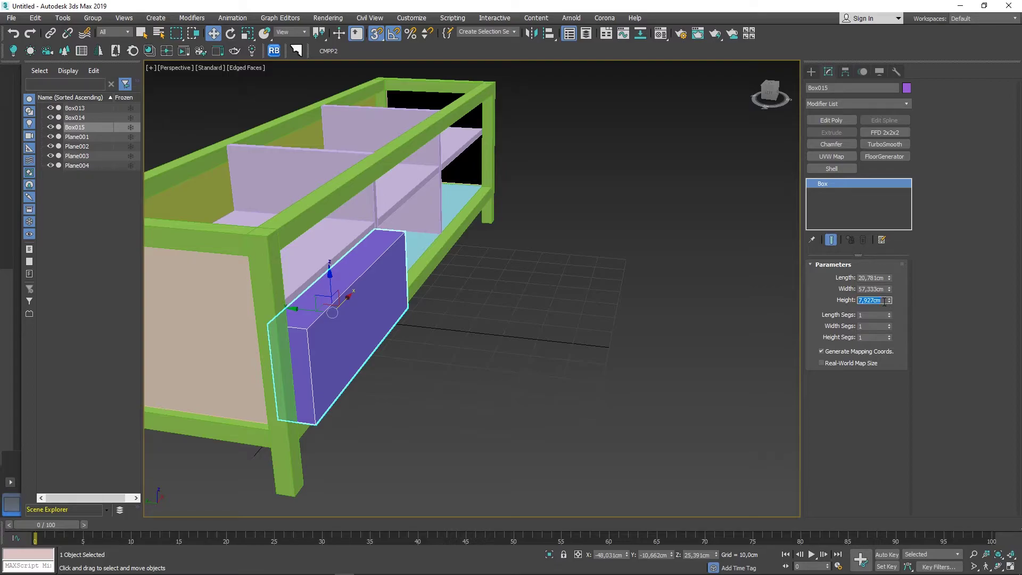
type("1")
key("Return")
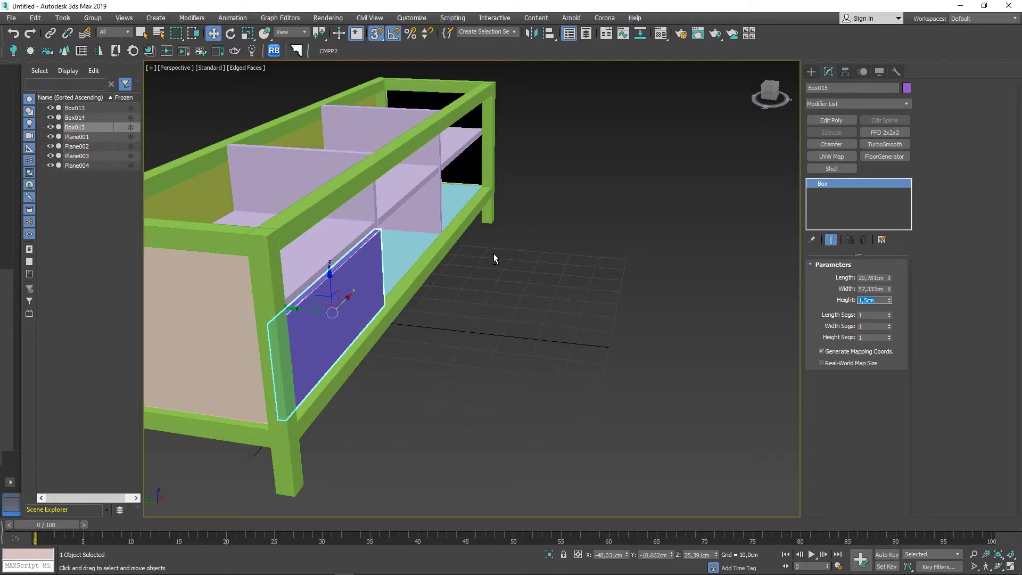
- Move the 1.5 cm drawer-front panel flush with the front of the cabinet frame
middle_click_drag(493, 258, 449, 274, "alt")
scroll(361, 312, "up", 3)
scroll(362, 311, "up", 2)
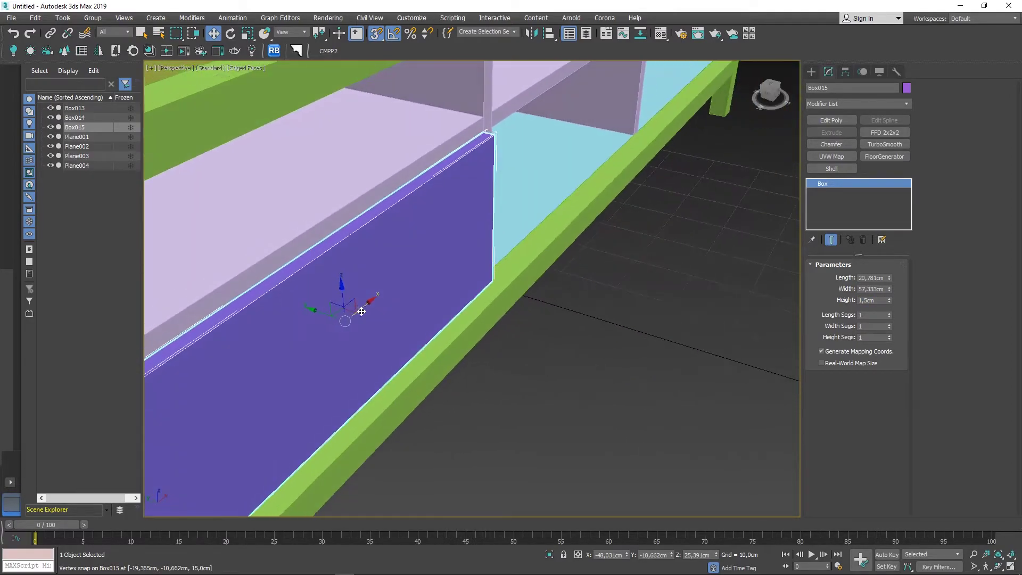
mouse_move(362, 312)
middle_mouse_down()
mouse_move(478, 277)
mouse_move(573, 292)
mouse_move(589, 266)
middle_mouse_up()
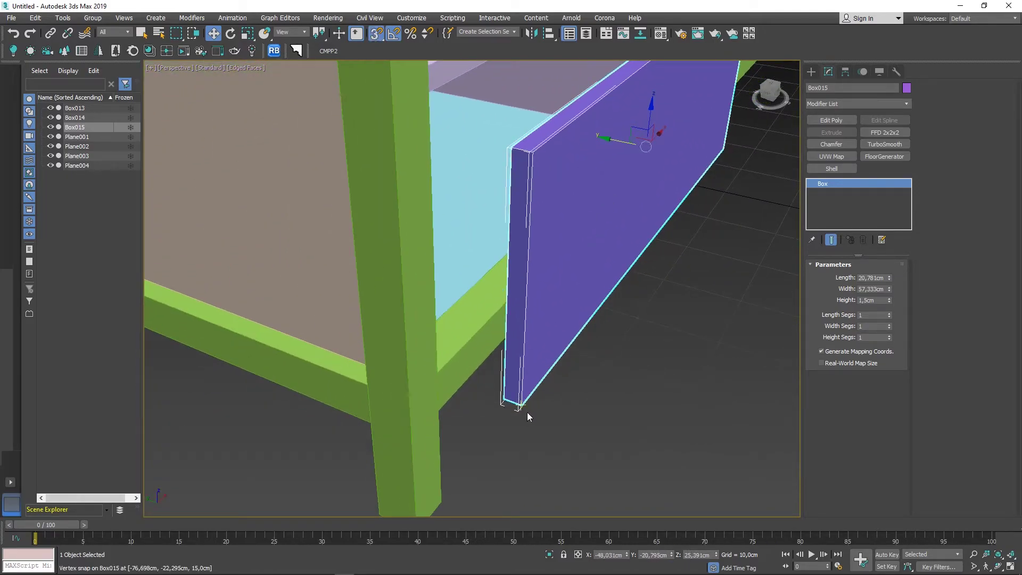
left_click_drag(522, 403, 511, 365)
scroll(511, 366, "down", 5)
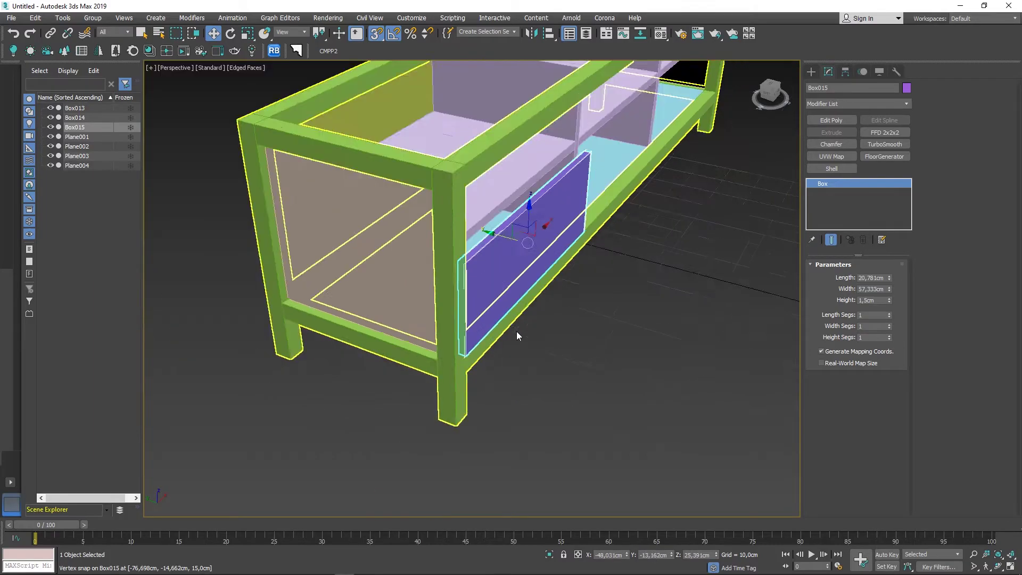
mouse_move(516, 331)
middle_mouse_down("alt")
mouse_move(465, 256)
mouse_move(500, 277)
mouse_move(479, 287)
mouse_move(497, 296)
middle_mouse_up("alt")
left_click(464, 256)
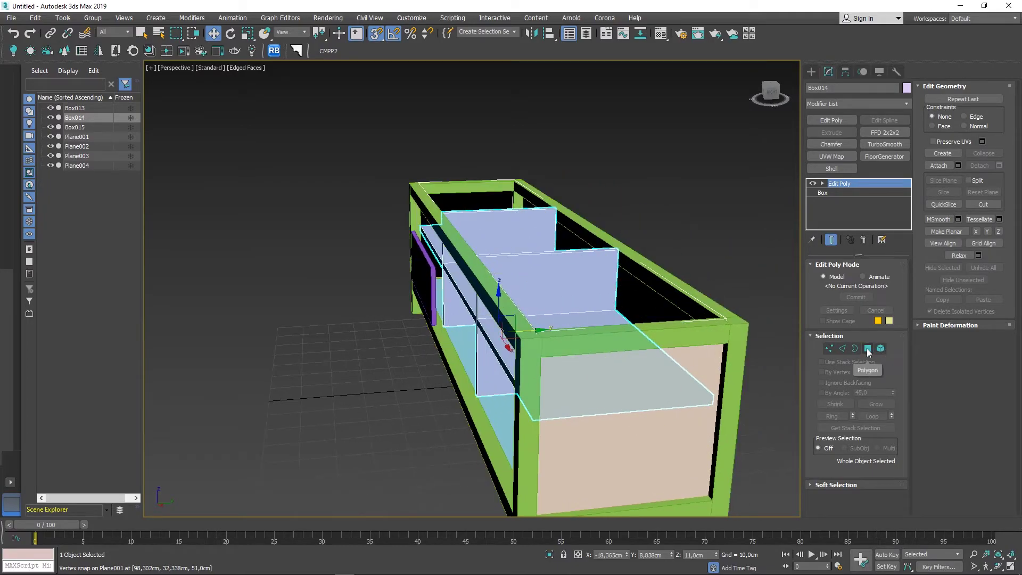
- Snap Box014's shelf and divider front vertices forward to the frame's front rail
left_click(829, 348)
key("alt+w")
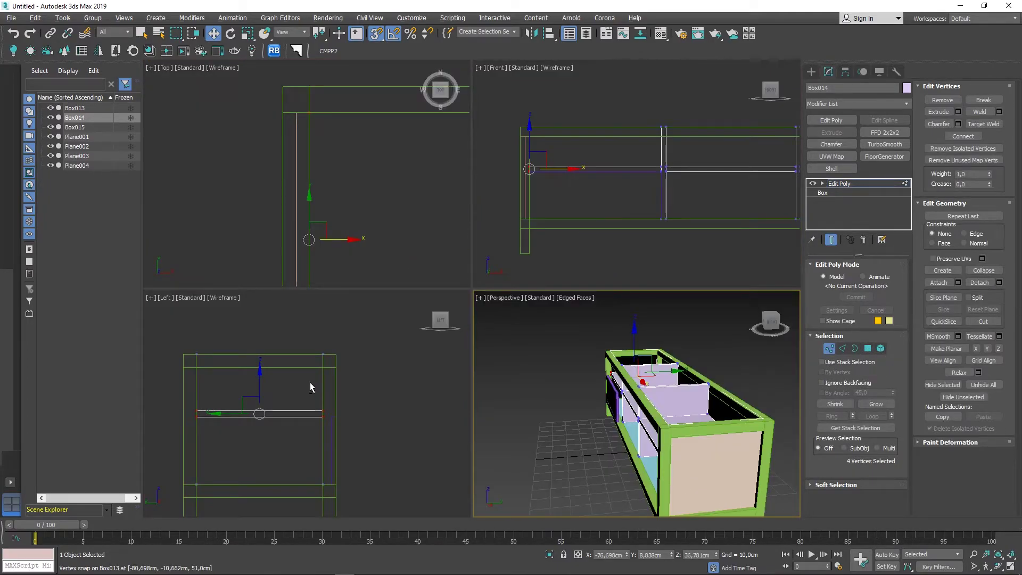
key("alt+w")
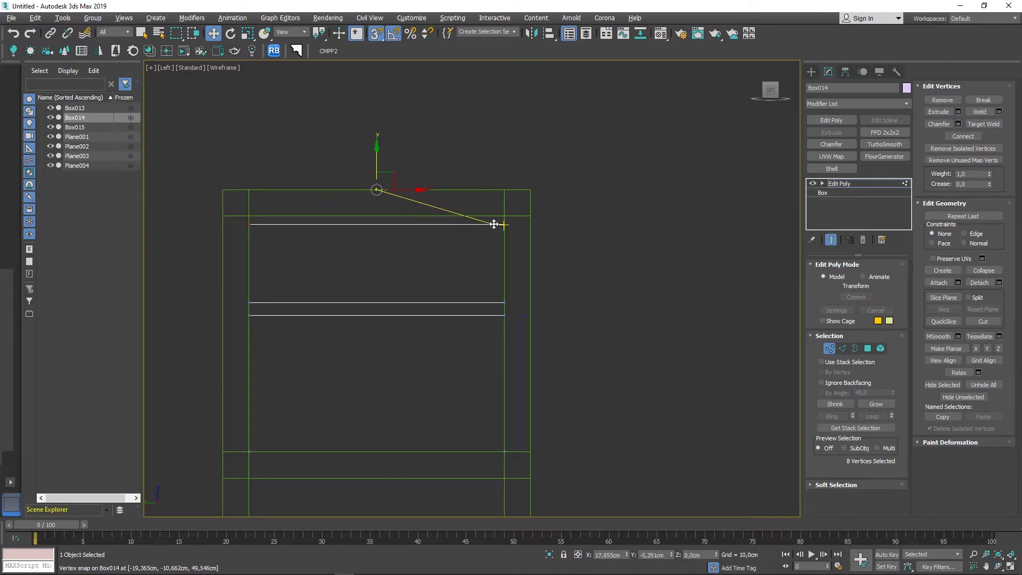
key("alt+w")
key("alt+w")
middle_click_drag(576, 320, 564, 315, "alt")
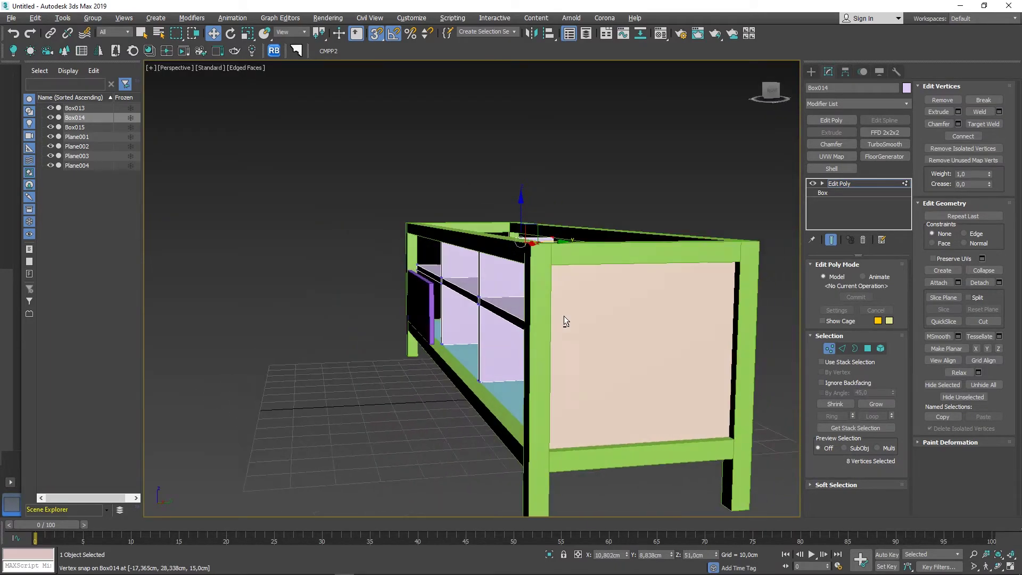
key("alt+w")
key("alt+w")
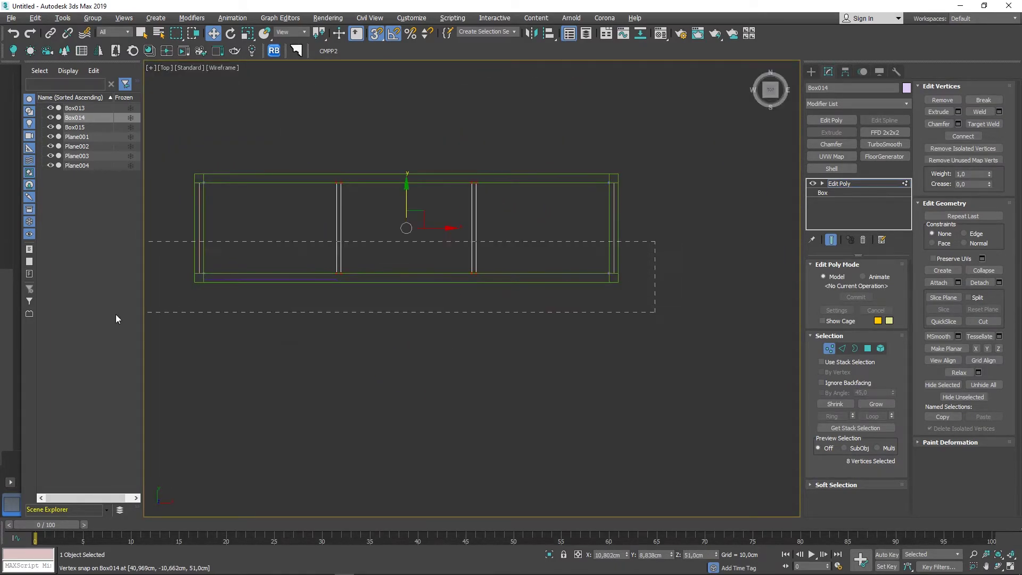
scroll(269, 282, "up", 2)
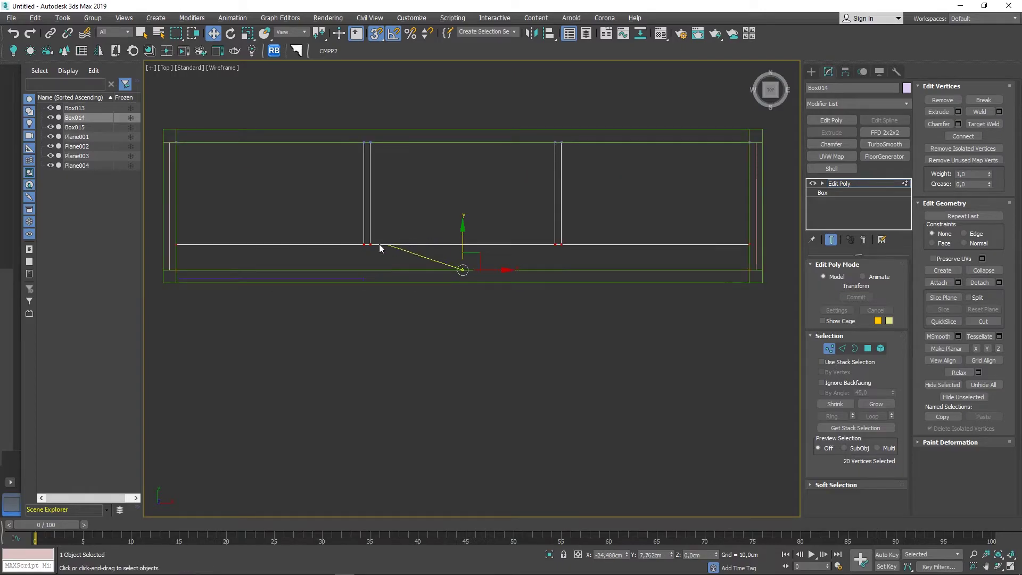
left_click_drag(379, 246, 142, 275)
scroll(167, 283, "up", 8)
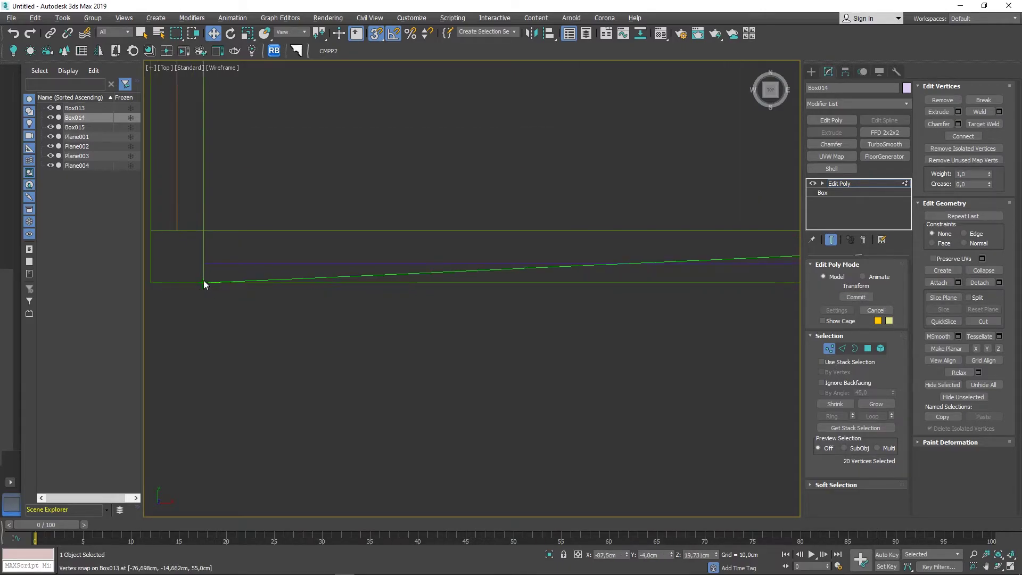
key("p")
middle_click_drag(512, 369, 588, 377, "alt")
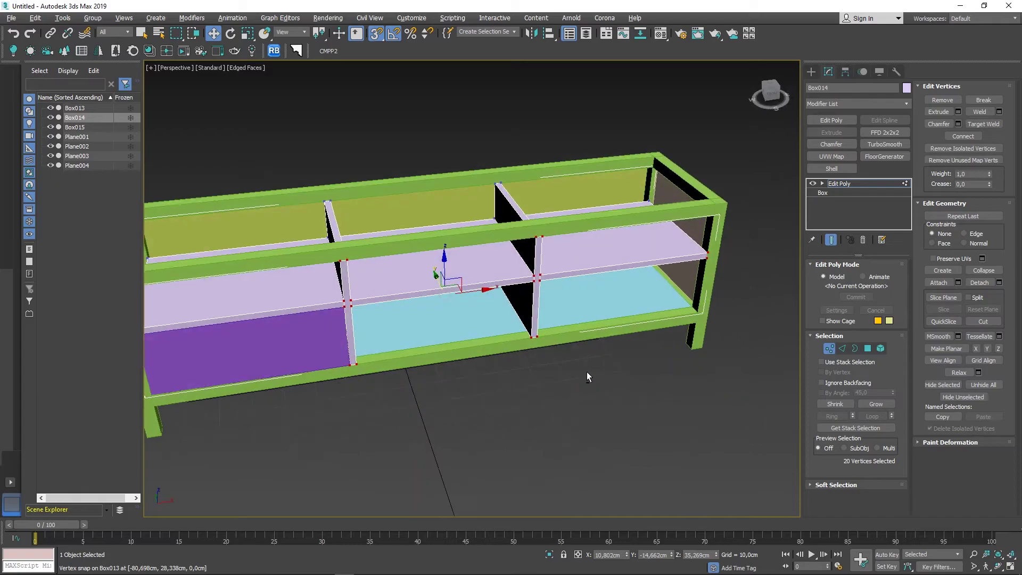
left_click(832, 348)
- Vertex-snap the drawer front Box015 flush with the frame's front rail
middle_click_drag(510, 373, 594, 375, "alt")
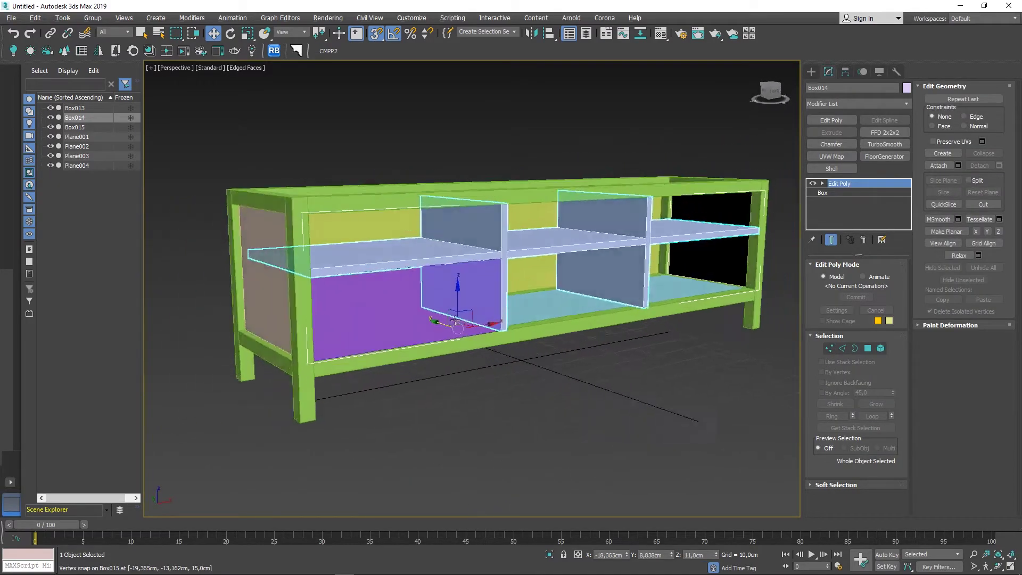
left_click(451, 308)
left_click_drag(451, 309, 468, 317)
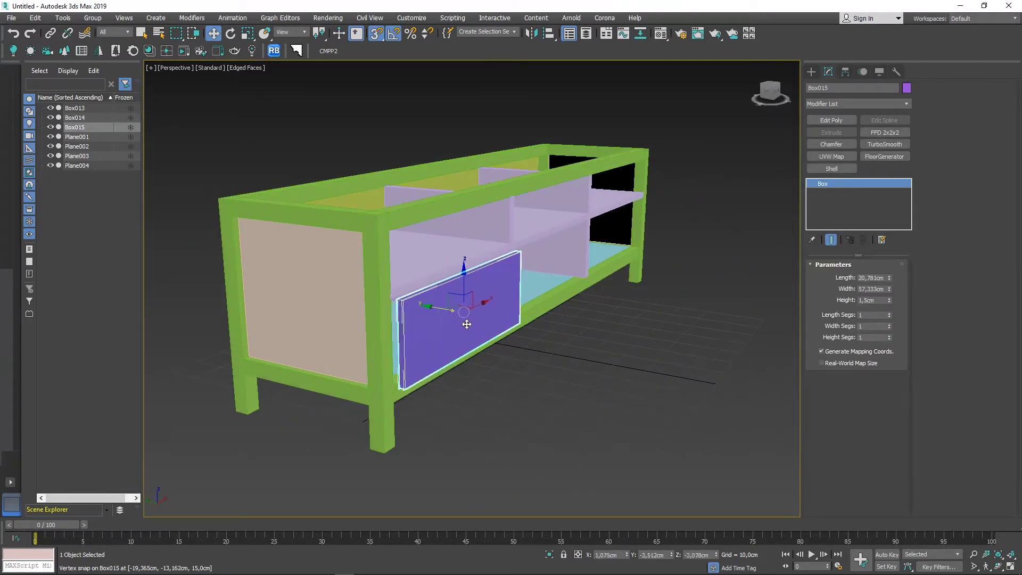
scroll(468, 316, "up", 5)
key("ctrl+z")
scroll(479, 337, "down", 3)
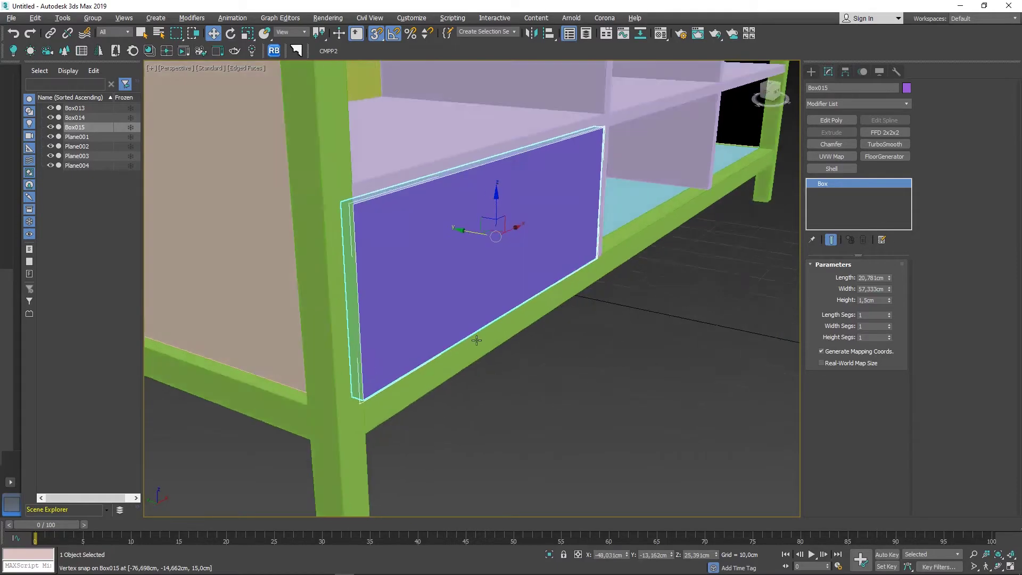
mouse_move(479, 337)
middle_mouse_down("alt")
mouse_move(442, 300)
mouse_move(555, 294)
middle_mouse_up("alt")
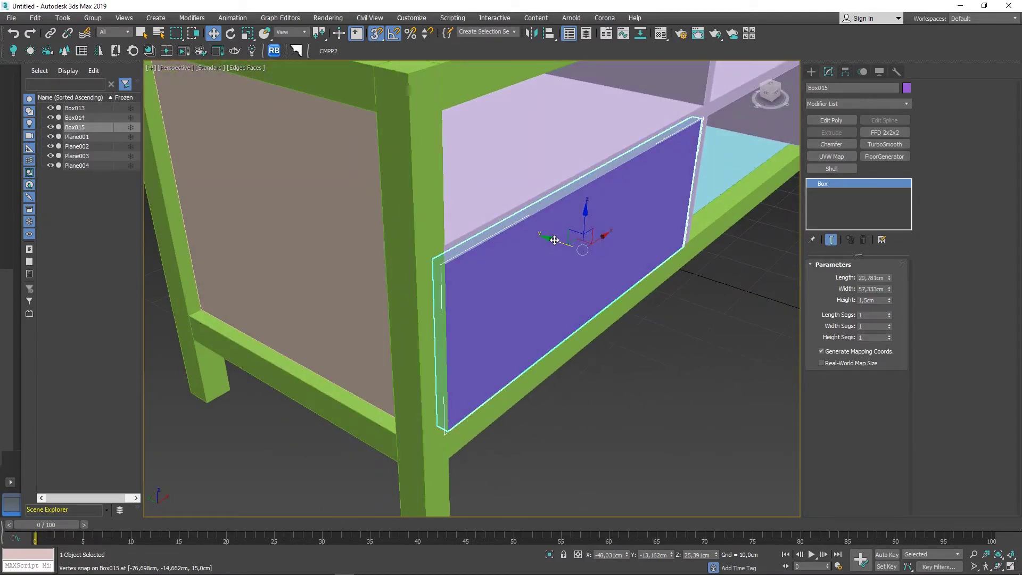
left_click_drag(554, 240, 445, 270)
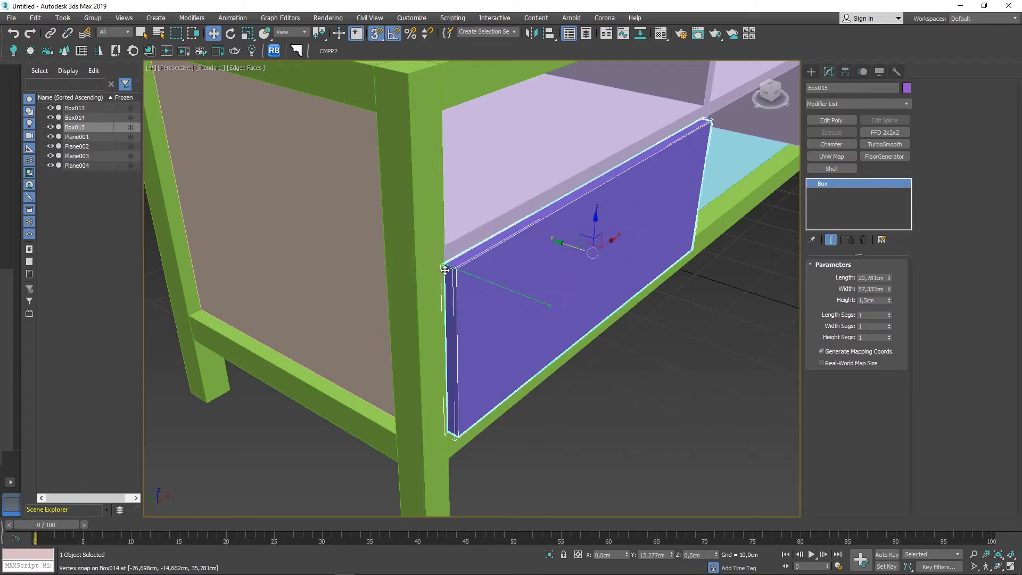
- Shift-drag a clone of the drawer front, creating Box016
middle_click_drag(445, 270, 552, 296, "alt")
scroll(651, 310, "down", 2)
middle_click_drag(651, 310, 476, 301)
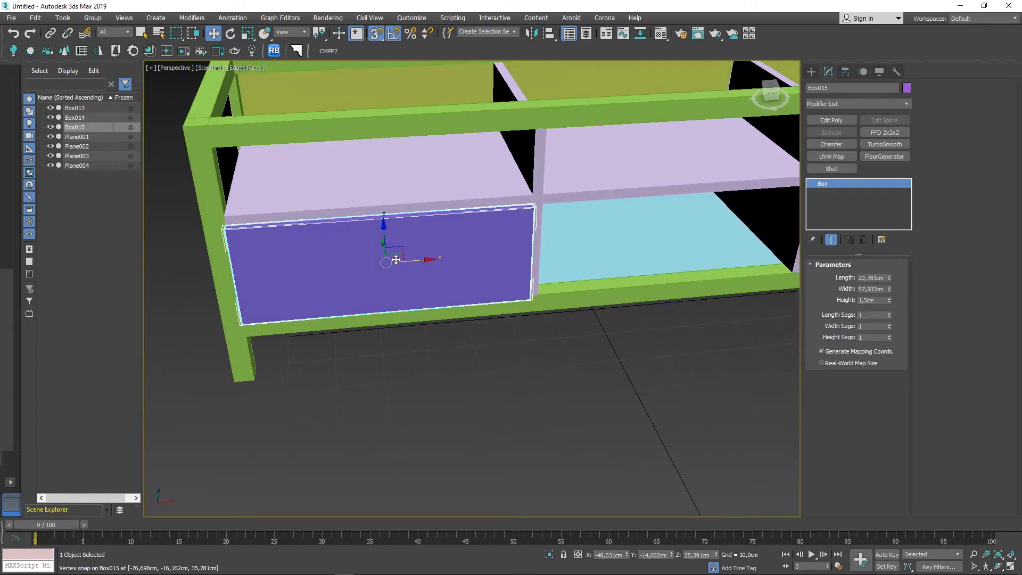
scroll(225, 230, "up", 5)
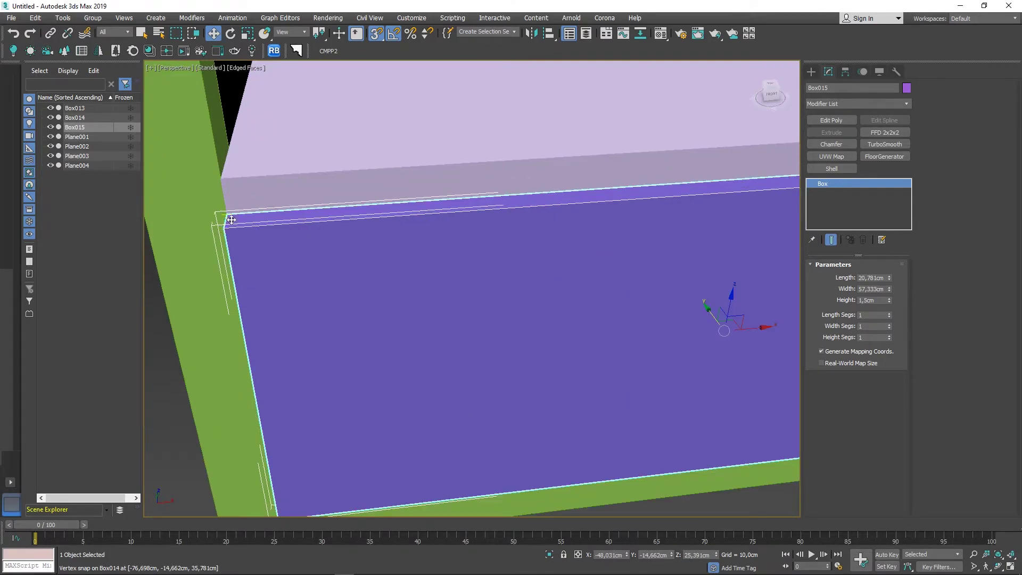
left_click_drag(231, 219, 297, 232, "shift")
scroll(296, 233, "down", 5)
- Copy the drawer front into the neighbouring opening and push it flush against the divider
left_click_drag(354, 276, 497, 298, "shift")
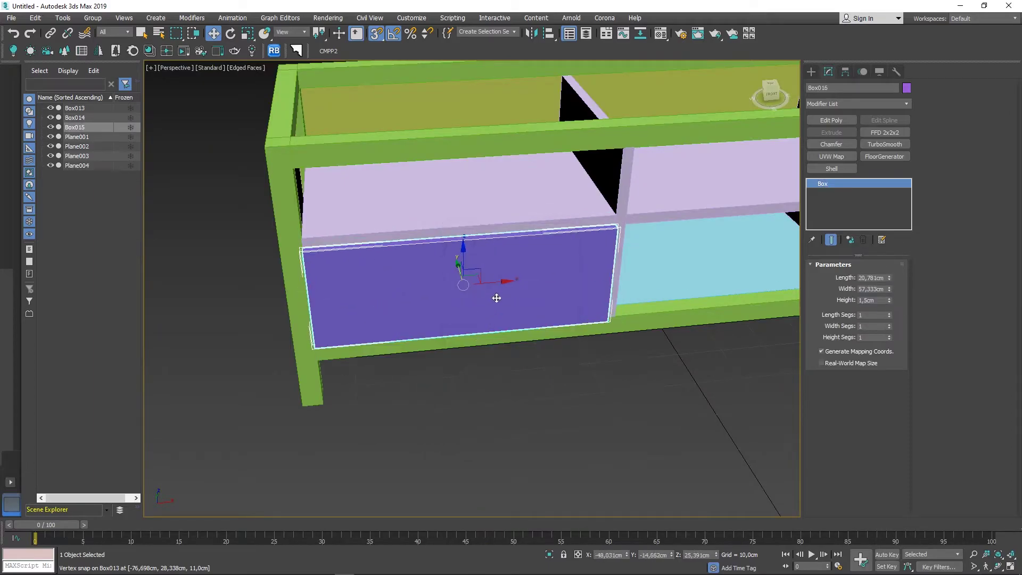
mouse_move(306, 259)
left_mouse_down("shift")
mouse_move(632, 227)
mouse_move(637, 316)
mouse_move(619, 320)
mouse_move(577, 299)
left_mouse_up("shift")
left_click(500, 335)
scroll(620, 322, "up", 5)
scroll(577, 298, "down", 5)
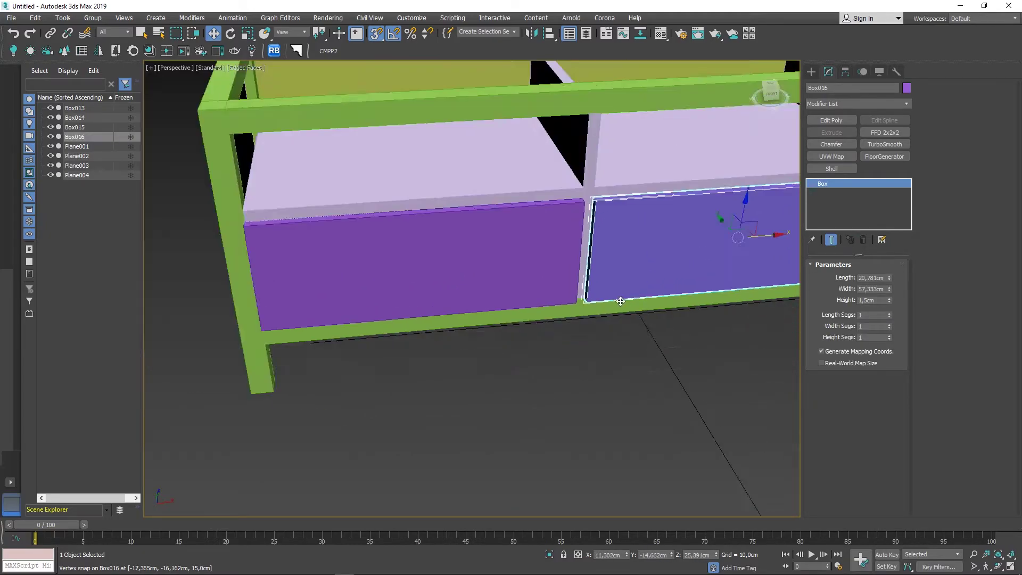
scroll(413, 333, "down", 3)
scroll(335, 272, "up", 6)
left_click_drag(335, 272, 344, 269)
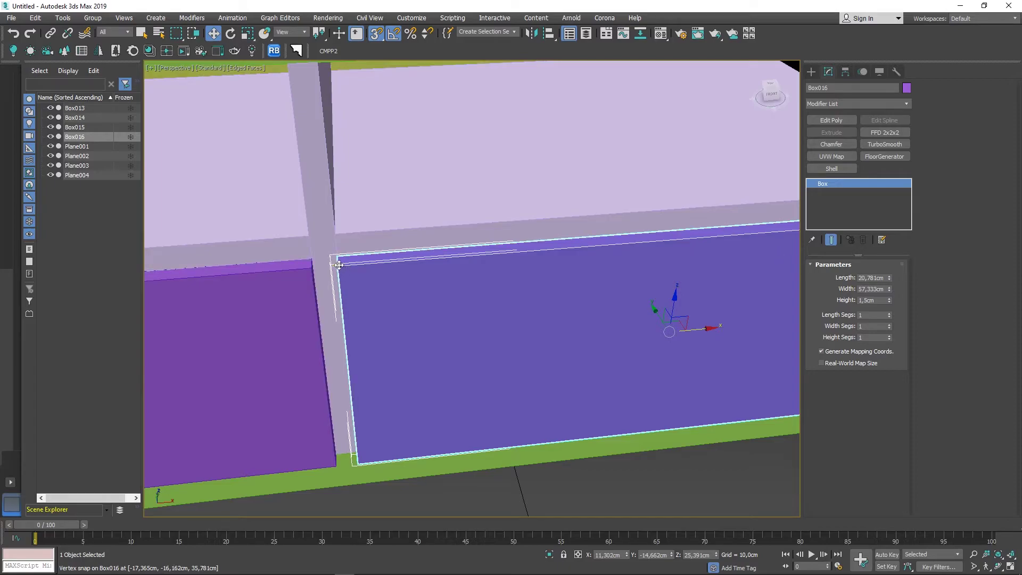
scroll(339, 265, "up", 3)
scroll(348, 247, "down", 3)
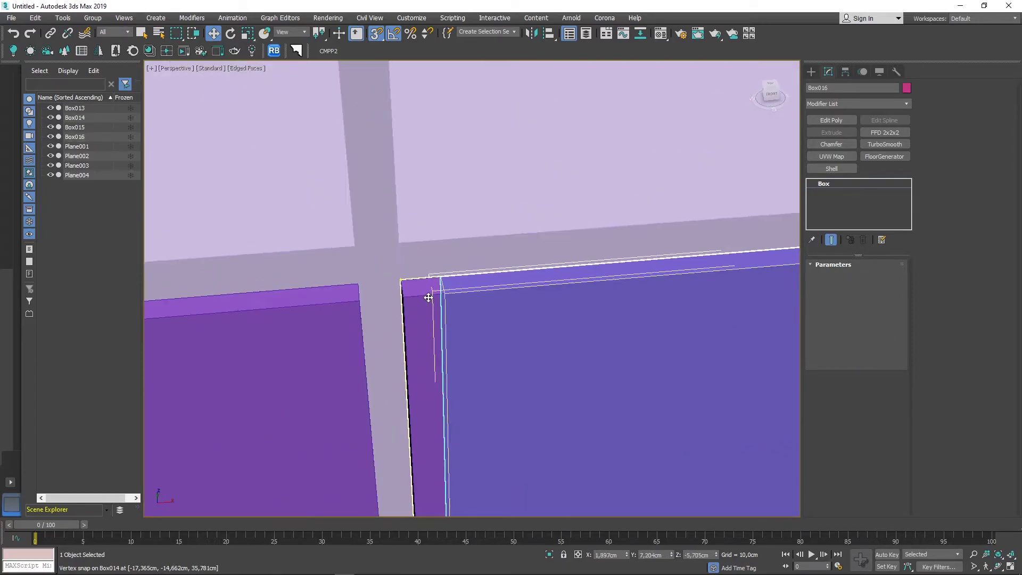
scroll(429, 296, "down", 6)
- Copy a third drawer front into the right opening
middle_click_drag(456, 296, 569, 235, "alt")
scroll(569, 235, "up", 8)
left_click_drag(569, 235, 532, 237, "shift")
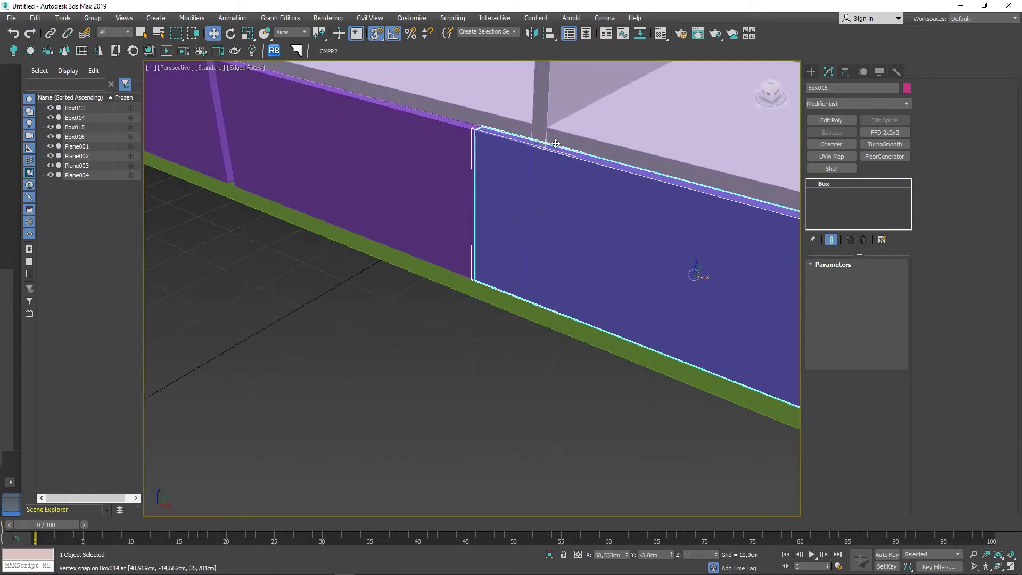
left_click(515, 335)
scroll(510, 330, "down", 5)
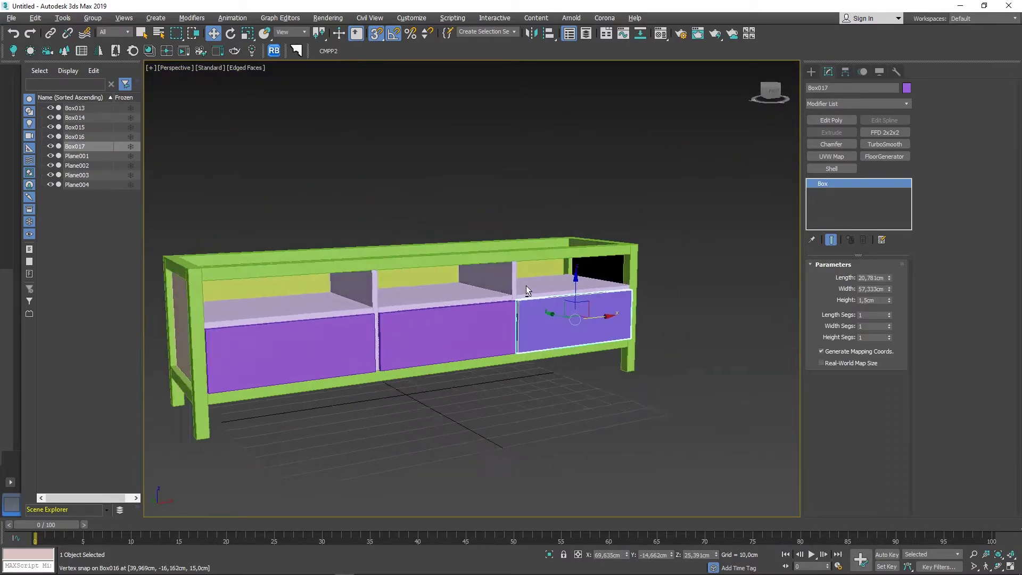
middle_click_drag(526, 285, 563, 394, "alt")
- Add Edit Poly to Box017, attach the other drawer panels, then enter Vertex mode in a maximized Front view
left_click(596, 381)
left_click(543, 321)
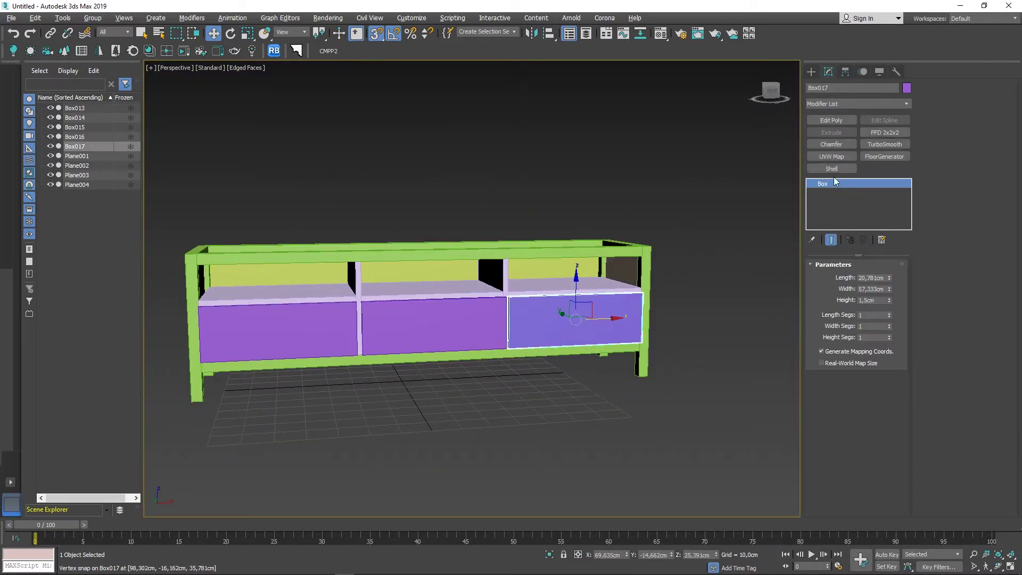
left_click(843, 104)
left_click(837, 140)
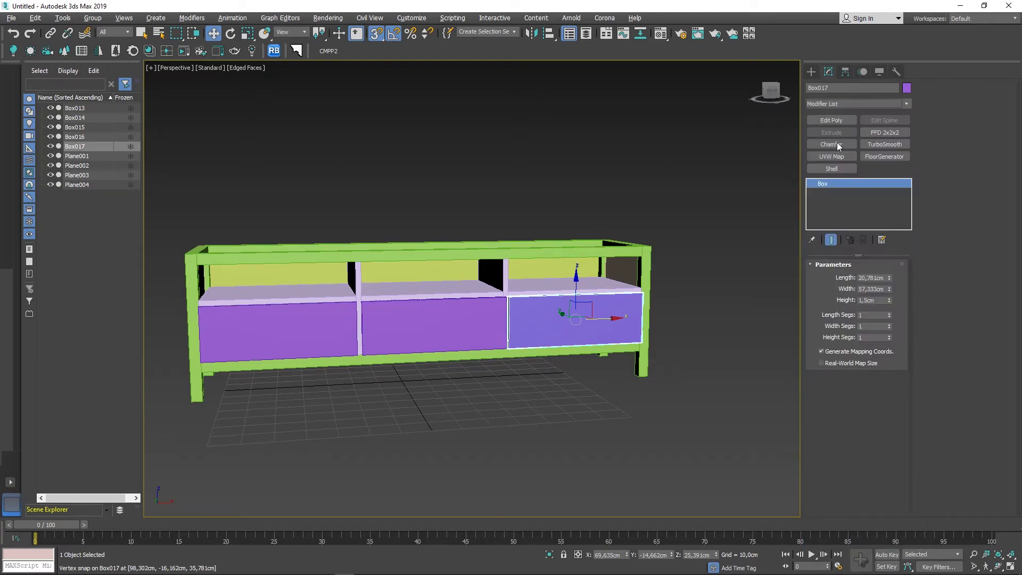
left_click(937, 165)
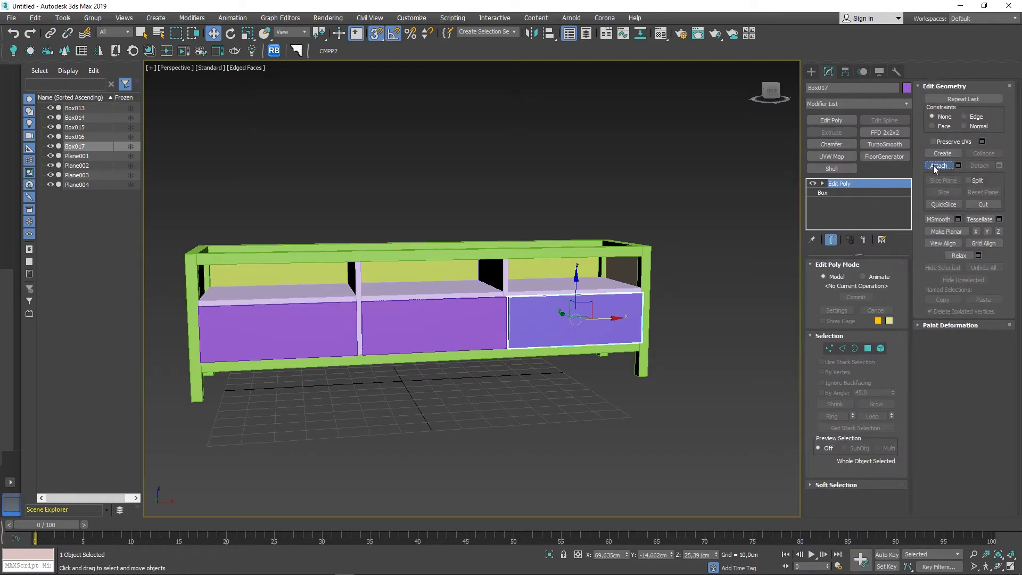
left_click(323, 335)
left_click(828, 348)
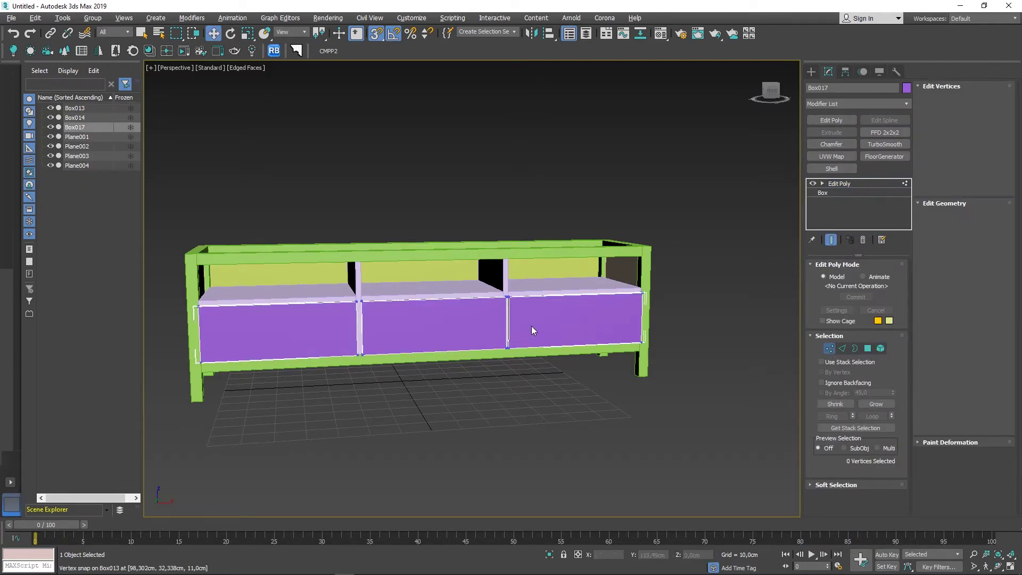
key("alt+w")
key("alt+w")
- Shift-move a copy of the drawer row upward and vertex-snap it onto the first row
scroll(581, 323, "down", 3)
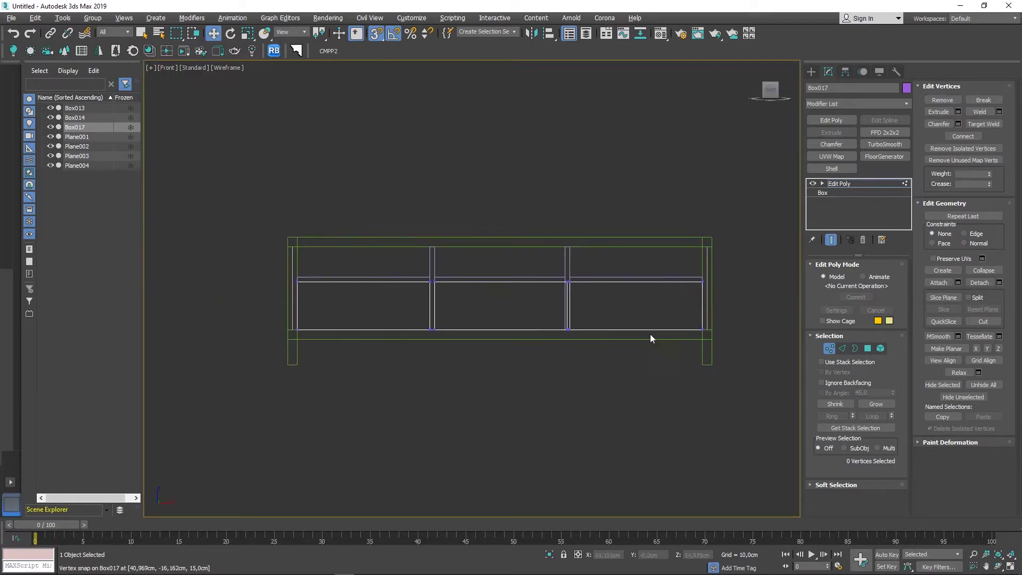
left_click(829, 348)
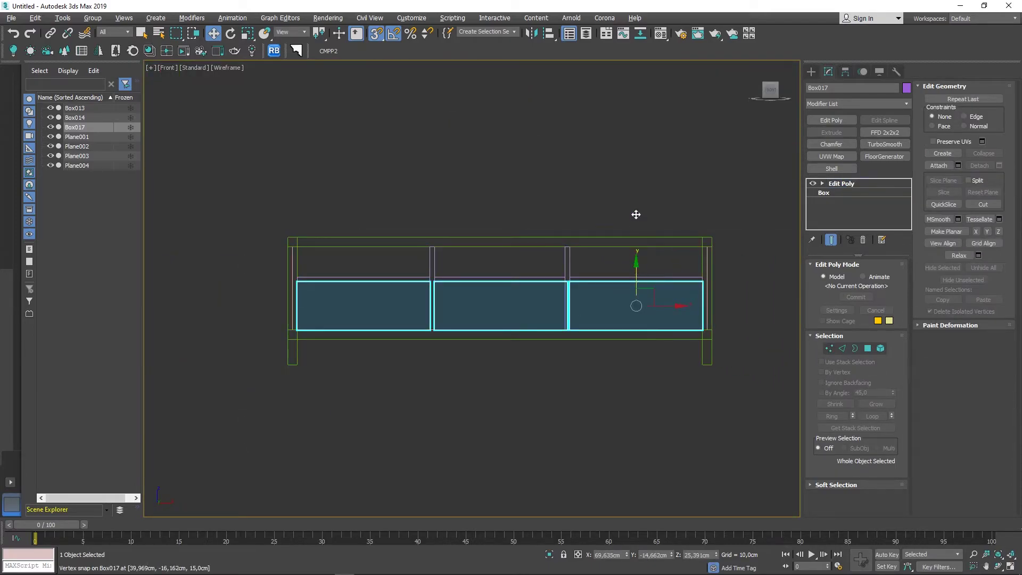
left_click_drag(636, 215, 635, 175, "shift")
key("Return")
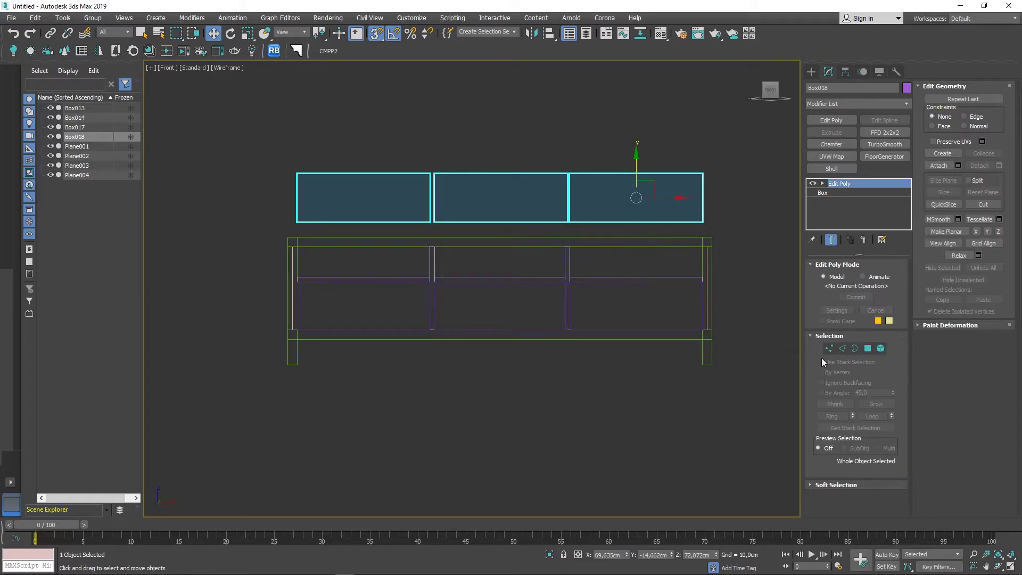
scroll(699, 195, "up", 3)
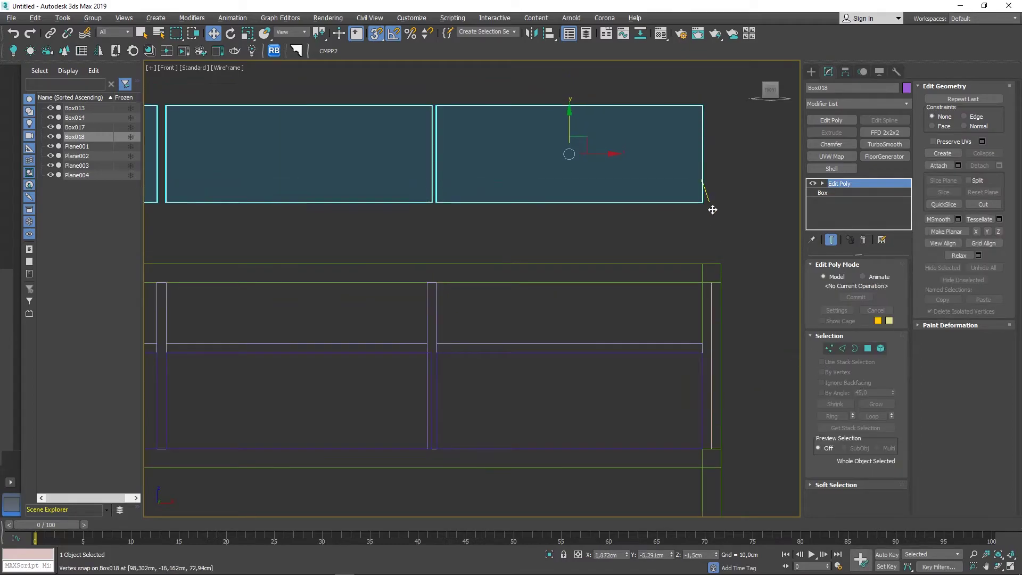
mouse_move(703, 195)
left_mouse_down()
mouse_move(695, 357)
mouse_move(729, 324)
left_mouse_up()
scroll(694, 357, "up", 5)
scroll(729, 324, "down", 5)
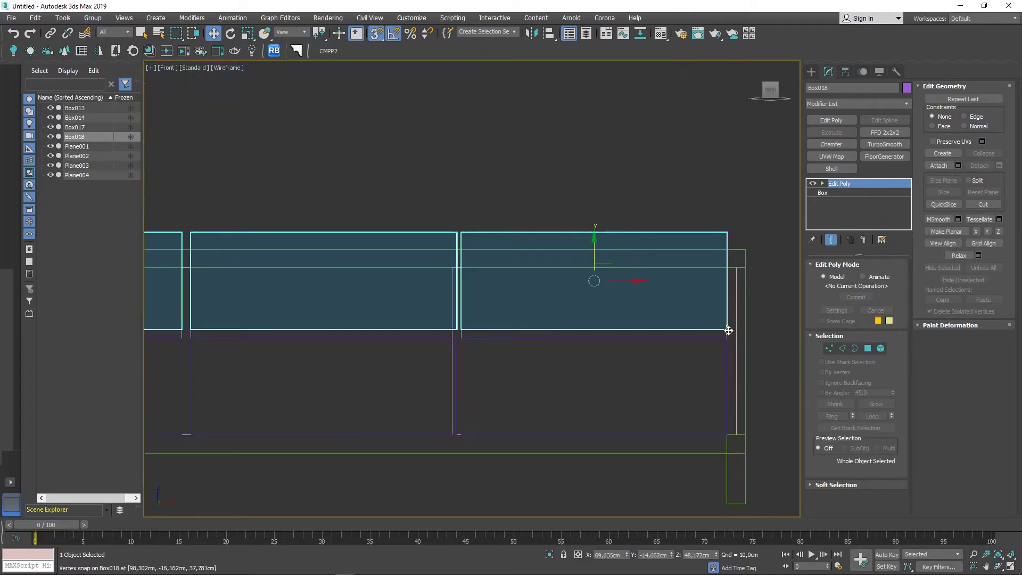
- Snap the copied row's top vertices up to the cabinet frame and inspect it in Perspective
left_click(829, 349)
scroll(663, 340, "down", 1)
scroll(663, 340, "down", 1)
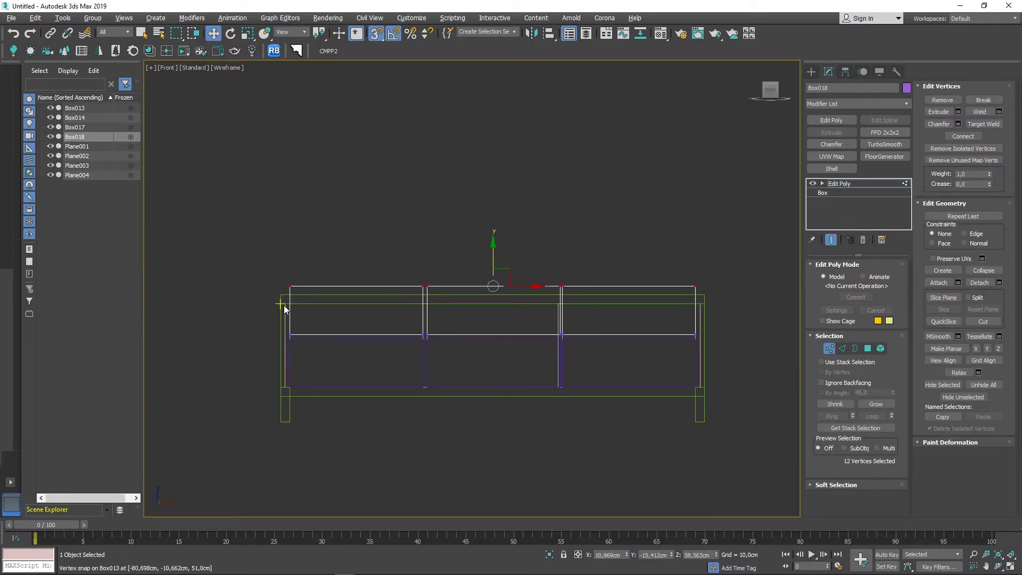
scroll(519, 279, "up", 4)
left_click_drag(519, 278, 550, 287)
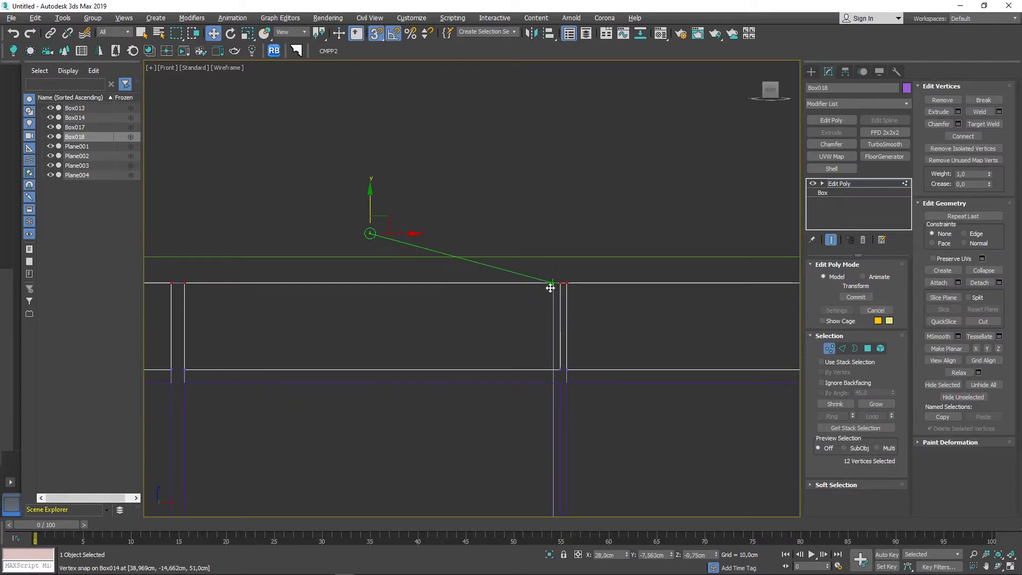
key("p")
mouse_move(525, 391)
middle_mouse_down("alt")
mouse_move(410, 306)
mouse_move(322, 313)
mouse_move(323, 305)
mouse_move(554, 319)
mouse_move(488, 309)
mouse_move(534, 319)
mouse_move(468, 313)
mouse_move(454, 331)
mouse_move(612, 391)
middle_mouse_up("alt")
scroll(356, 317, "up", 5)
scroll(515, 312, "up", 2)
left_click(829, 349)
key("F4")
scroll(463, 331, "down", 3)
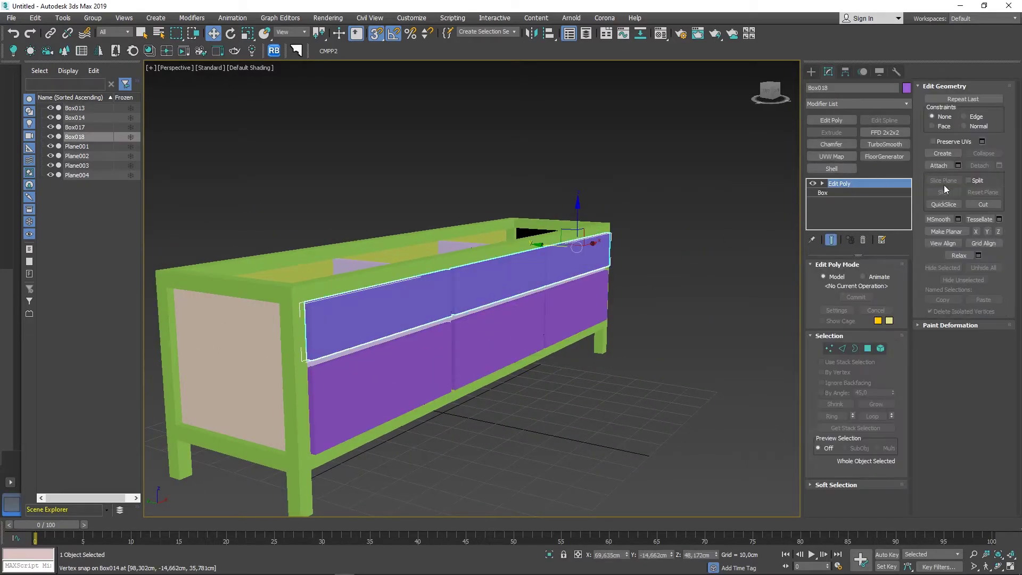
- Attach the lower drawer row Box017 to the upper row Box018
left_click(420, 347)
key("w")
scroll(444, 384, "up", 3)
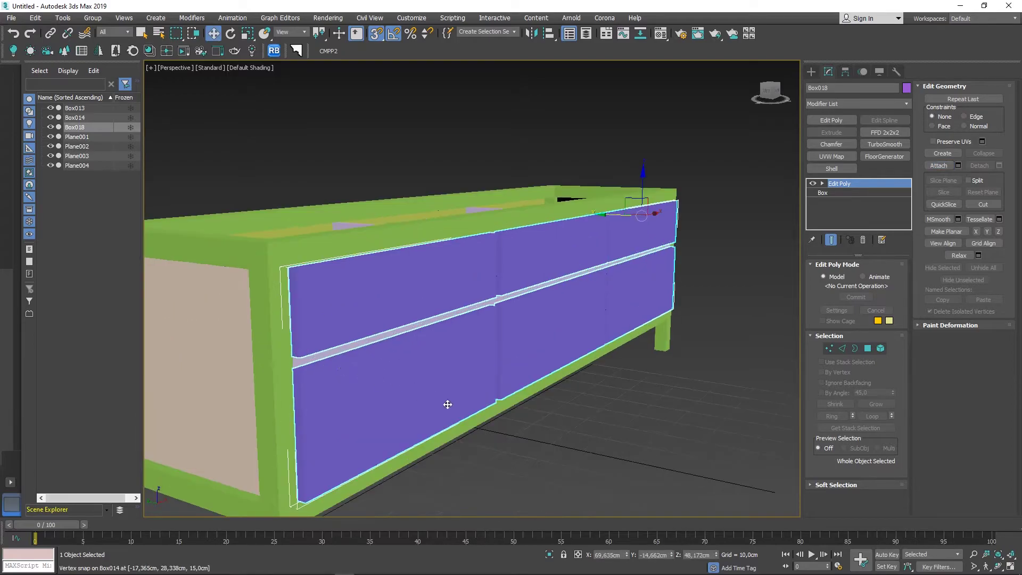
left_click(605, 423)
mouse_move(605, 423)
middle_mouse_down("alt")
mouse_move(452, 343)
mouse_move(442, 354)
mouse_move(458, 336)
middle_mouse_up("alt")
left_click(452, 344)
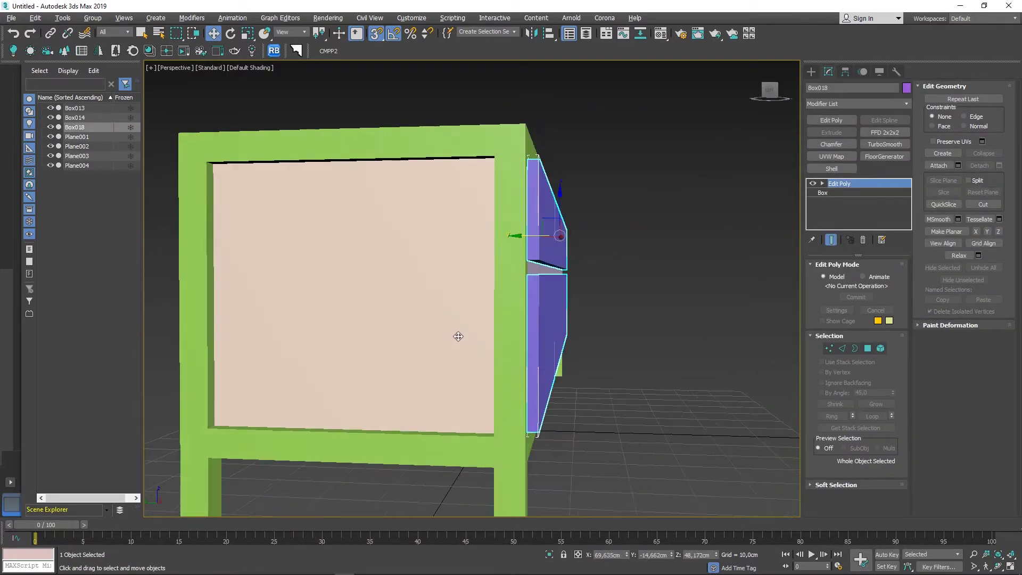
mouse_move(542, 385)
middle_mouse_down("alt")
mouse_move(540, 354)
mouse_move(541, 391)
middle_mouse_up("alt")
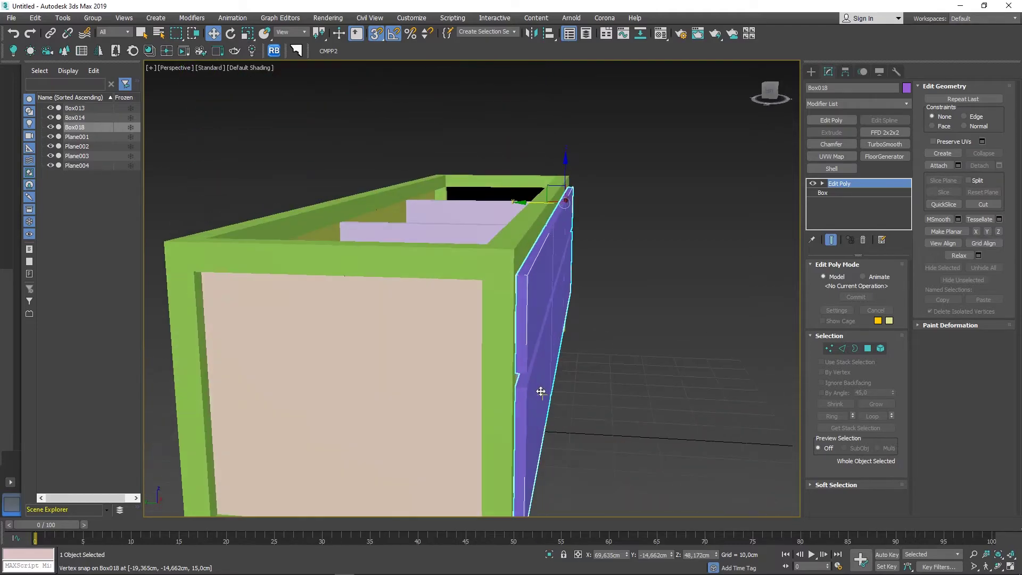
- Check the combined drawer fronts' vertices in Top view, then return to a maximized Perspective view
left_click(828, 348)
key("t")
scroll(325, 339, "down", 3)
scroll(328, 339, "down", 2)
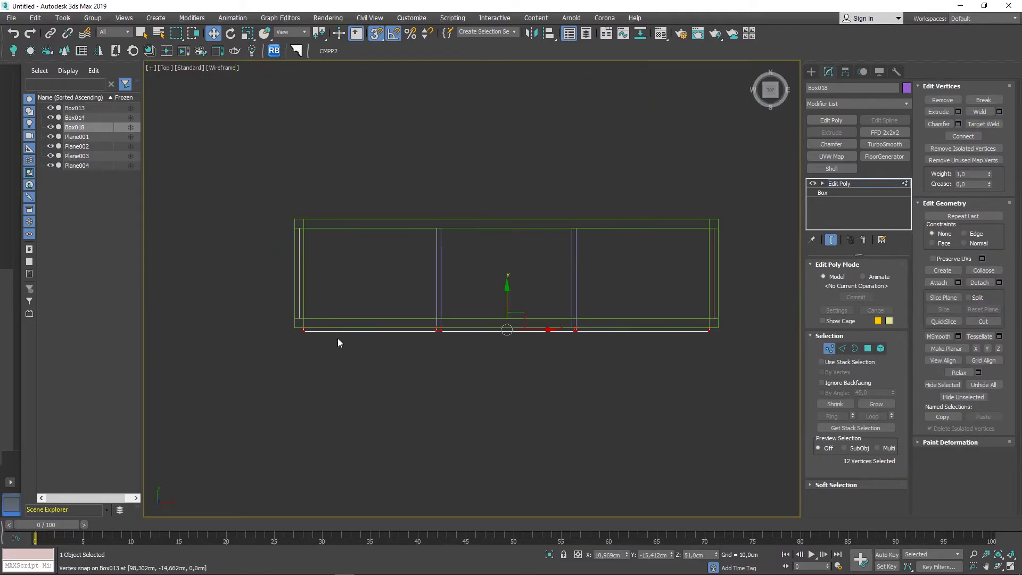
key("alt+w")
left_click(528, 359)
key("alt+w")
left_click(829, 348)
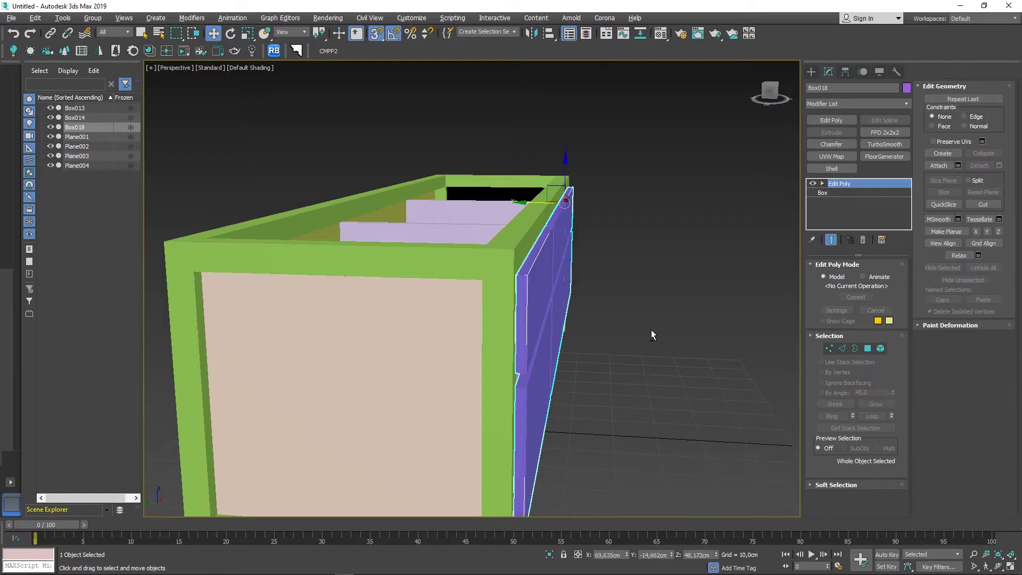
left_click(811, 75)
- Snap-draw the 47 × 183 cm top slab Box019 across the cabinet with 3 cm height
left_click(833, 136)
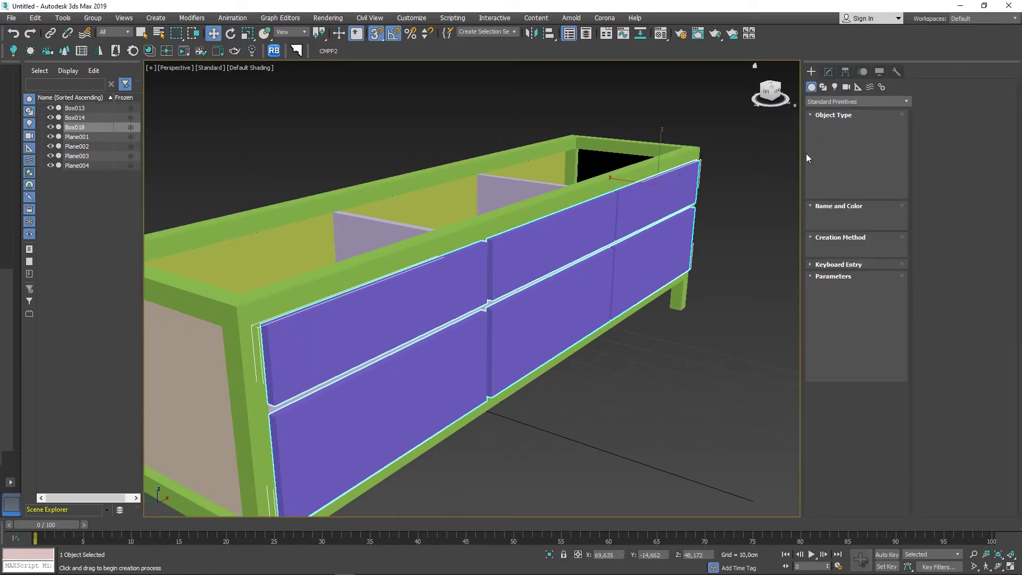
scroll(586, 266, "down", 5)
middle_click_drag(585, 256, 606, 277, "alt")
key("F4")
scroll(580, 203, "up", 4)
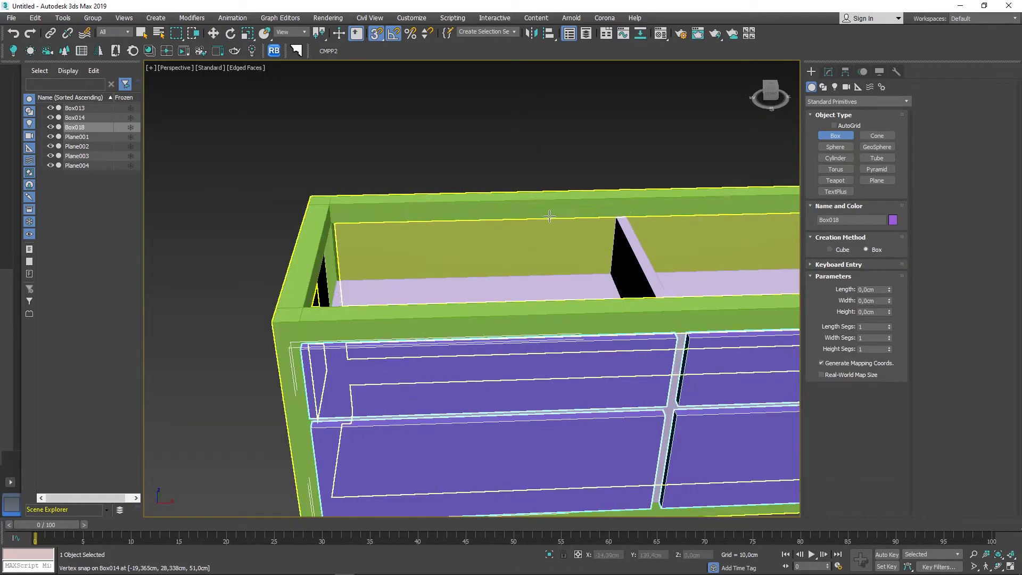
scroll(580, 202, "up", 2)
left_click_drag(266, 185, 680, 252)
scroll(372, 213, "down", 5)
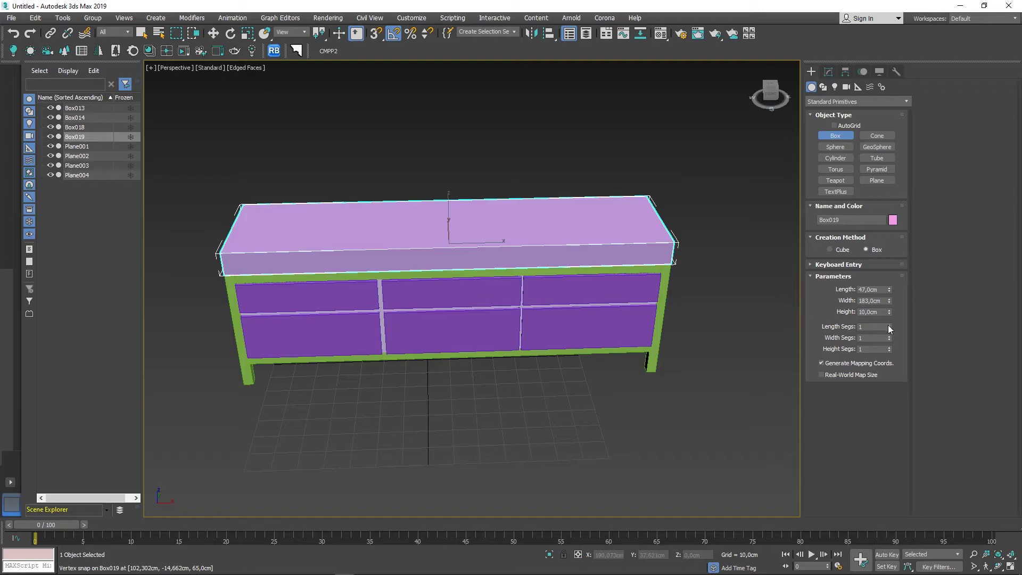
type("3")
key("Return")
middle_click_drag(456, 292, 377, 310, "alt")
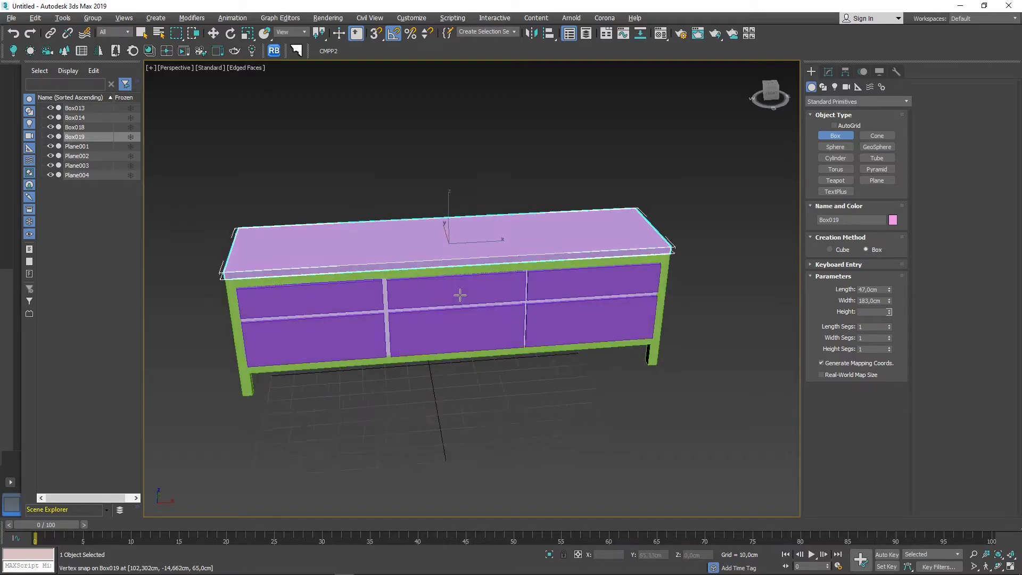
right_click(467, 352)
- Select the green frame Box013 and isolate it
left_click(468, 352)
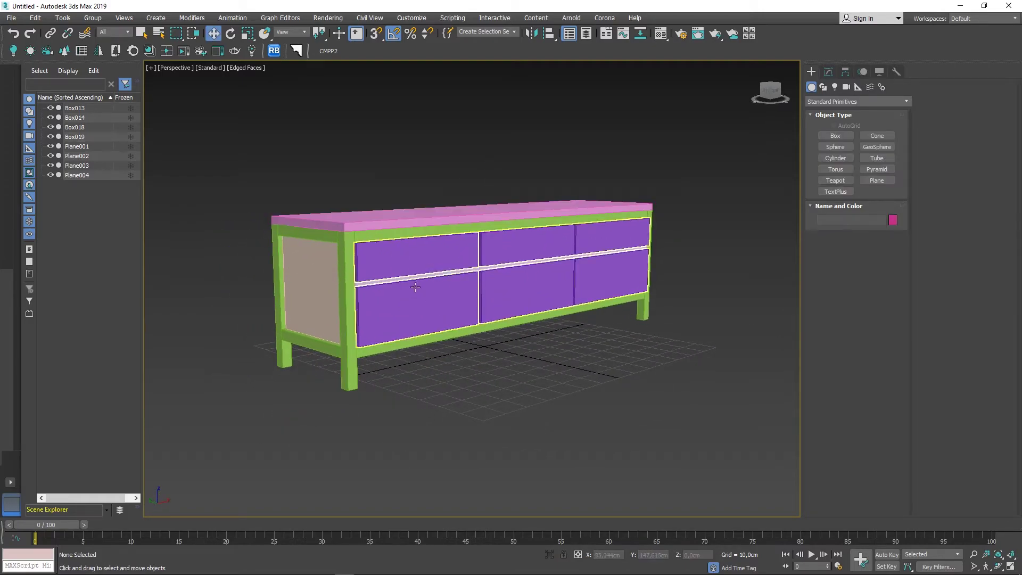
scroll(361, 257, "up", 2)
scroll(361, 257, "up", 5)
left_click(362, 261)
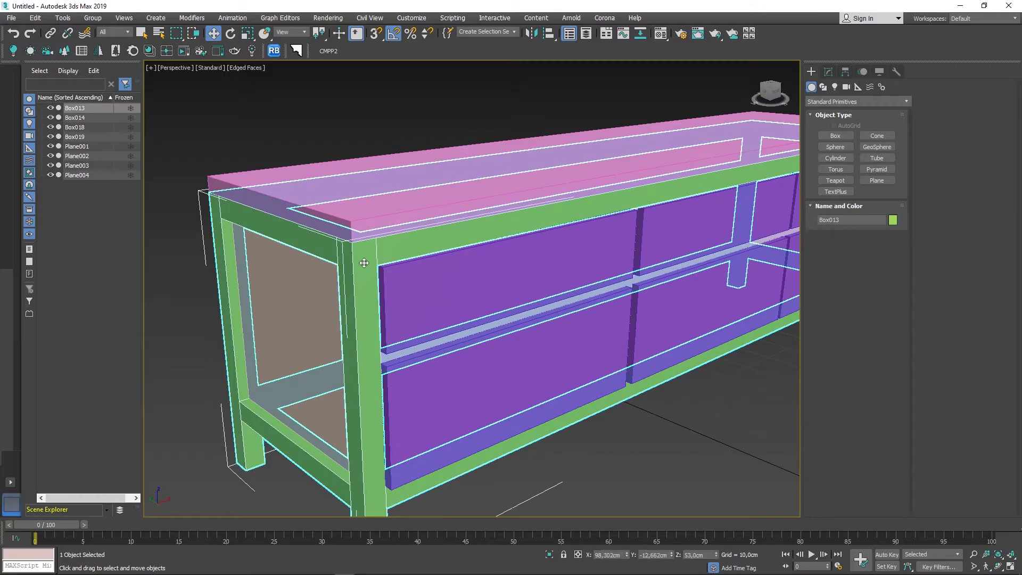
left_click(547, 555)
scroll(364, 402, "up", 1)
scroll(360, 385, "up", 5)
scroll(360, 384, "up", 2)
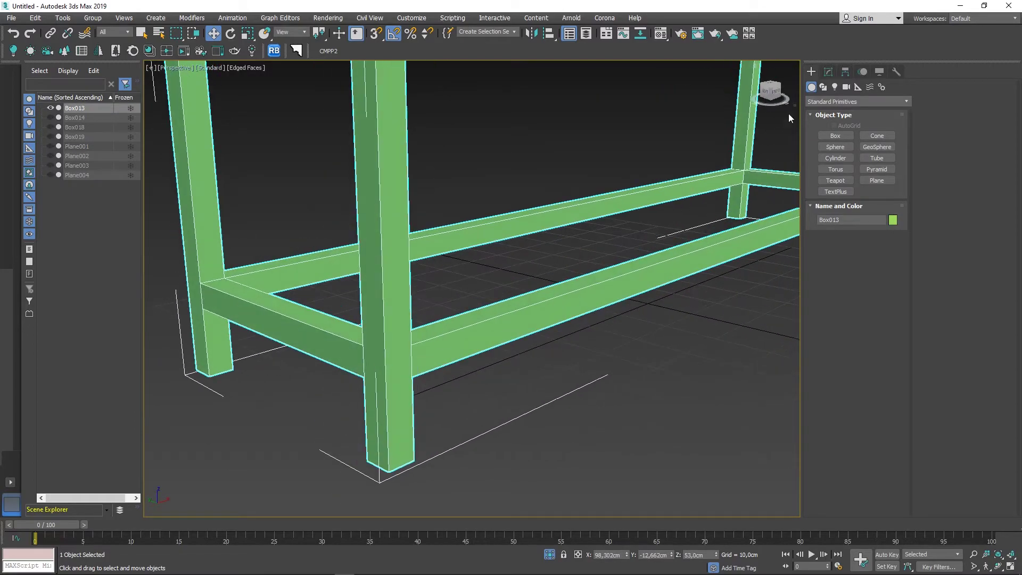
- Add a Chamfer modifier to the frame with 6 segments
left_click(828, 72)
left_click(846, 107)
scroll(846, 110, "down", 5)
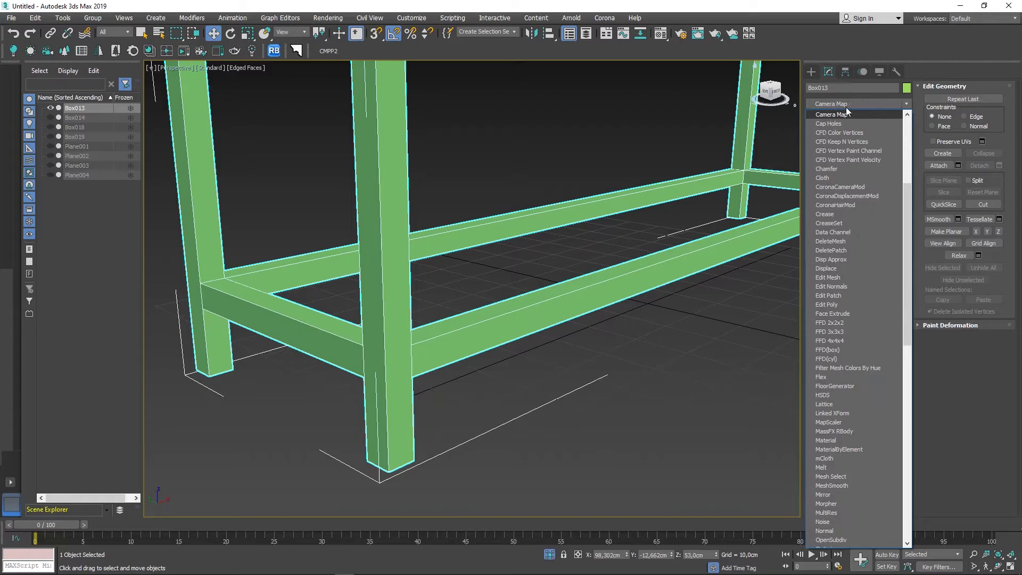
left_click(835, 168)
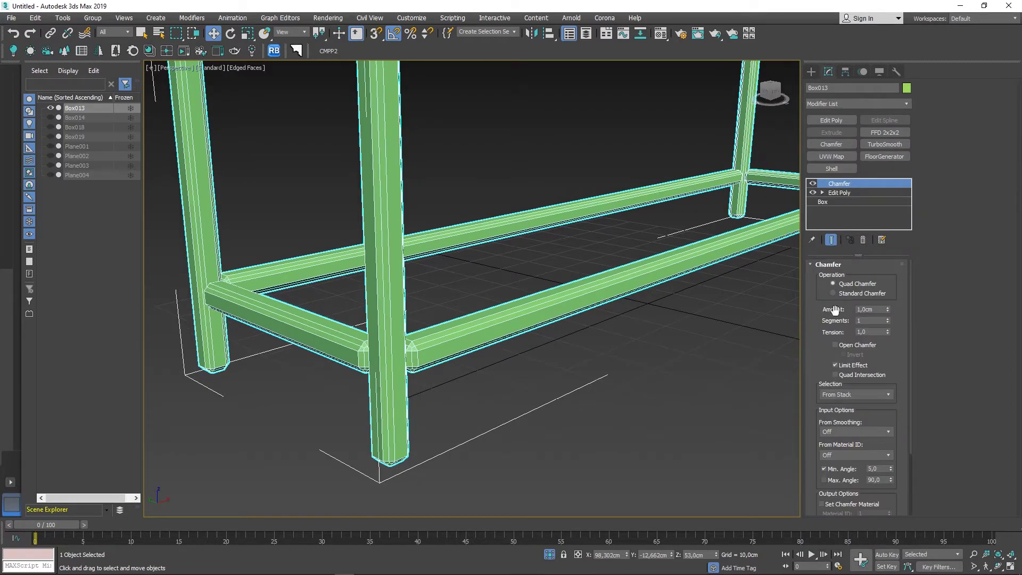
type("0,5")
key("Return")
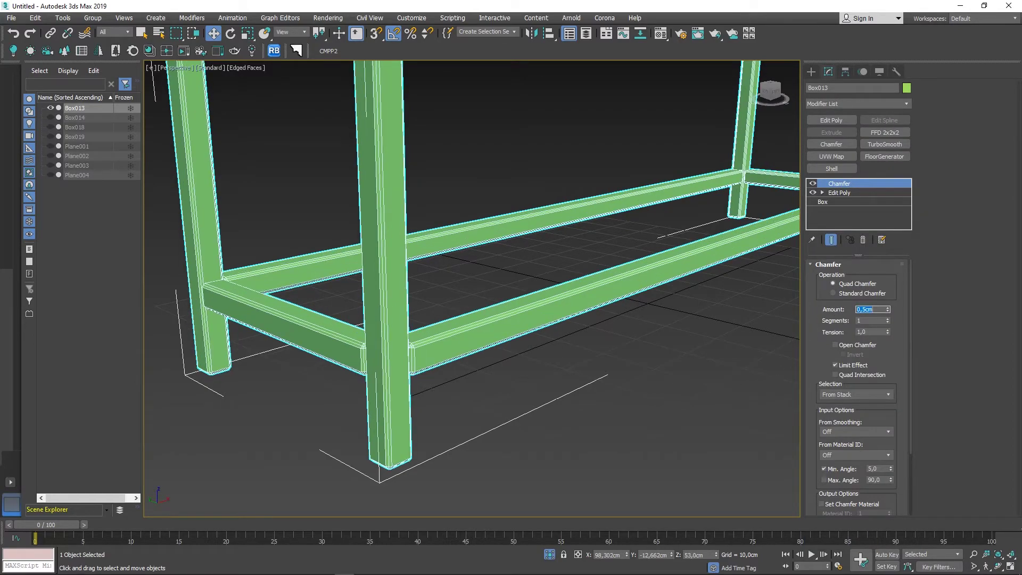
scroll(361, 391, "up", 3)
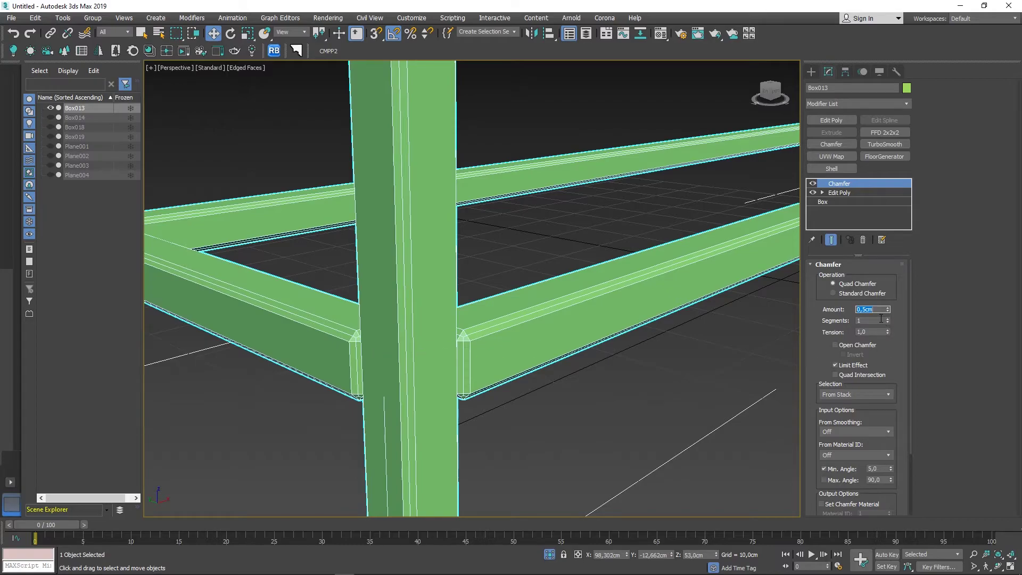
type("6")
key("Return")
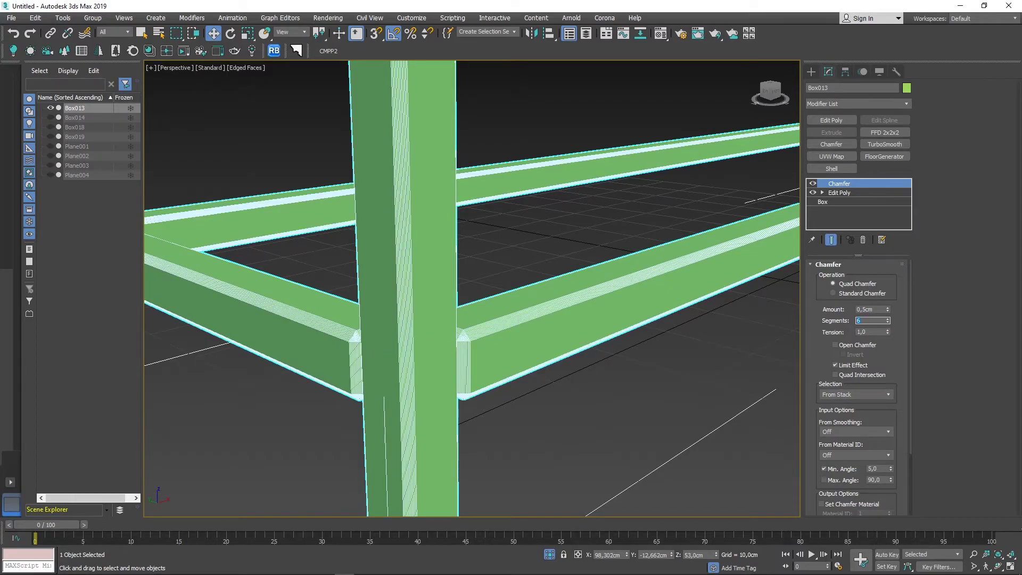
- Switch the chamfer to Standard Chamfer with a 0,1 cm amount and inspect the legs
left_click(861, 293)
key("F4")
middle_click_drag(399, 358, 443, 340, "alt")
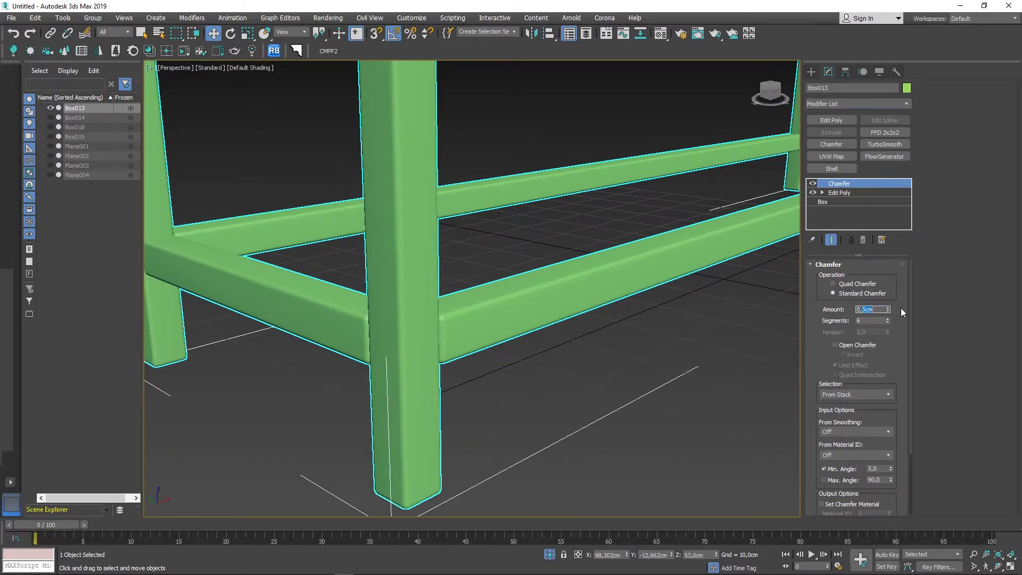
type("0,1")
key("Return")
mouse_move(484, 367)
middle_mouse_down("alt")
mouse_move(459, 350)
mouse_move(534, 351)
middle_mouse_up("alt")
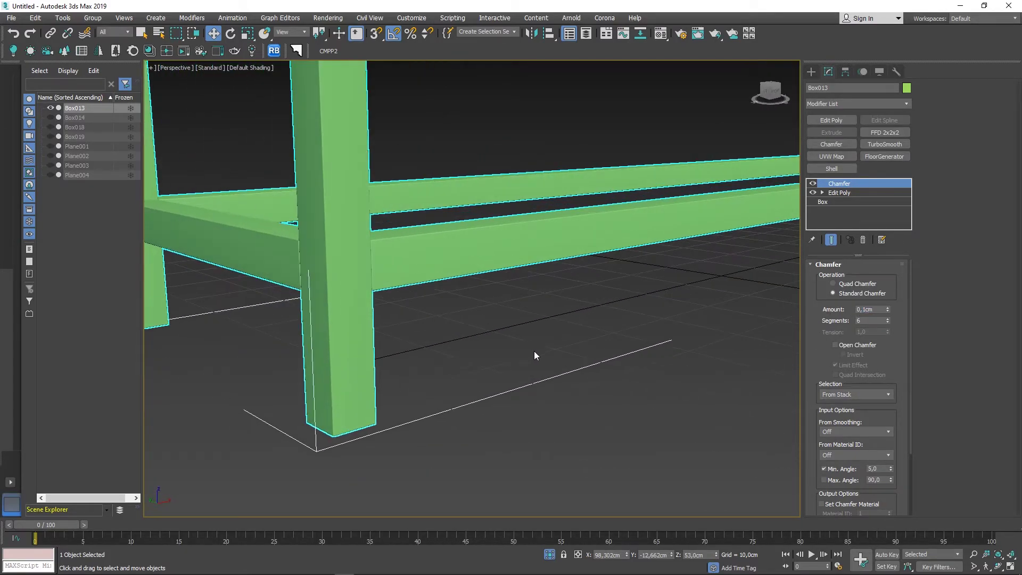
left_click(535, 350)
mouse_move(369, 334)
middle_mouse_down()
mouse_move(399, 404)
mouse_move(424, 406)
mouse_move(442, 445)
middle_mouse_up()
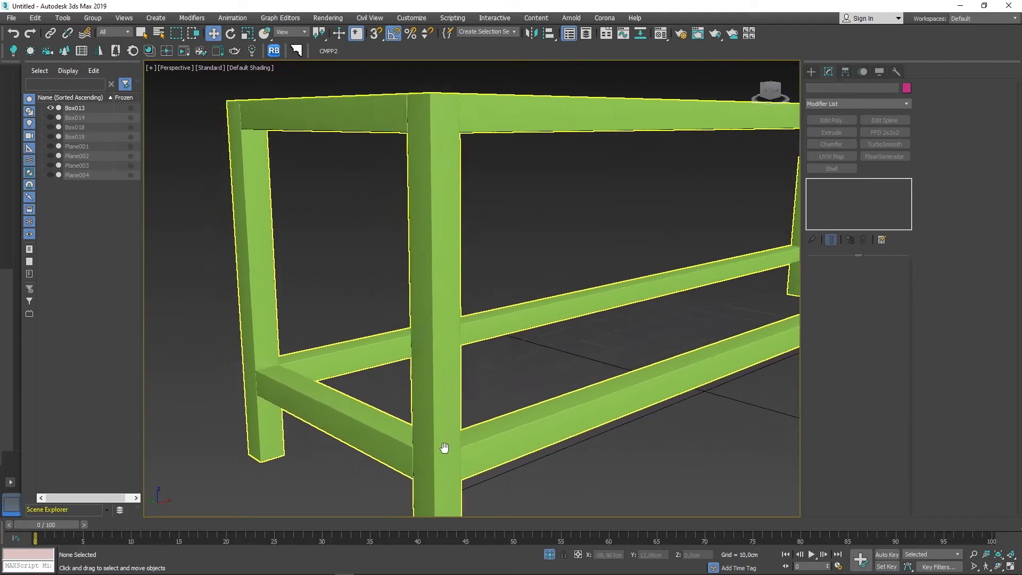
- Exit isolation mode and select the green frame to check its modifiers
scroll(484, 406, "up", 3)
scroll(370, 369, "up", 2)
scroll(370, 369, "down", 1)
scroll(373, 373, "down", 4)
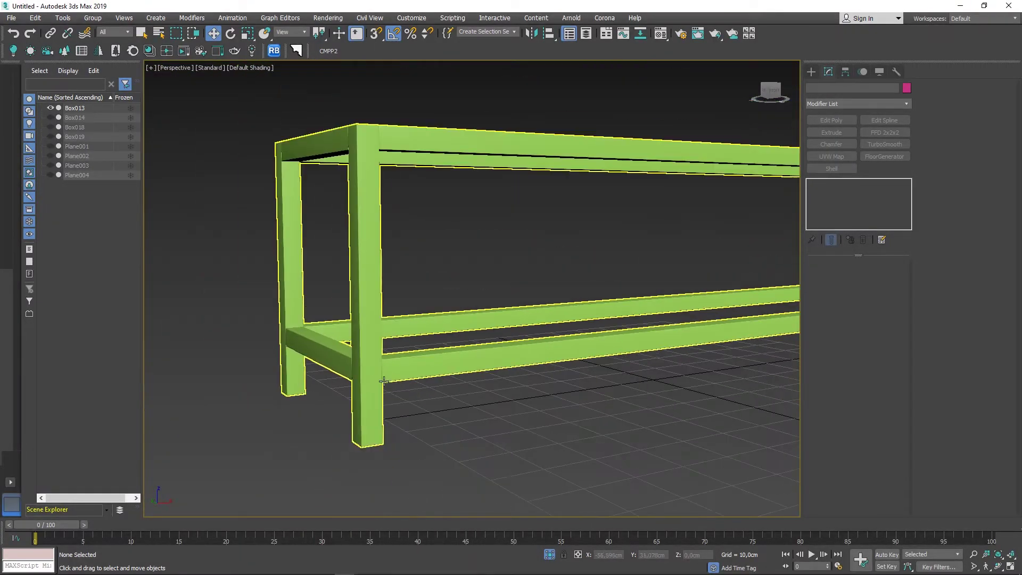
scroll(479, 468, "up", 1)
left_click(550, 554)
scroll(471, 269, "down", 2)
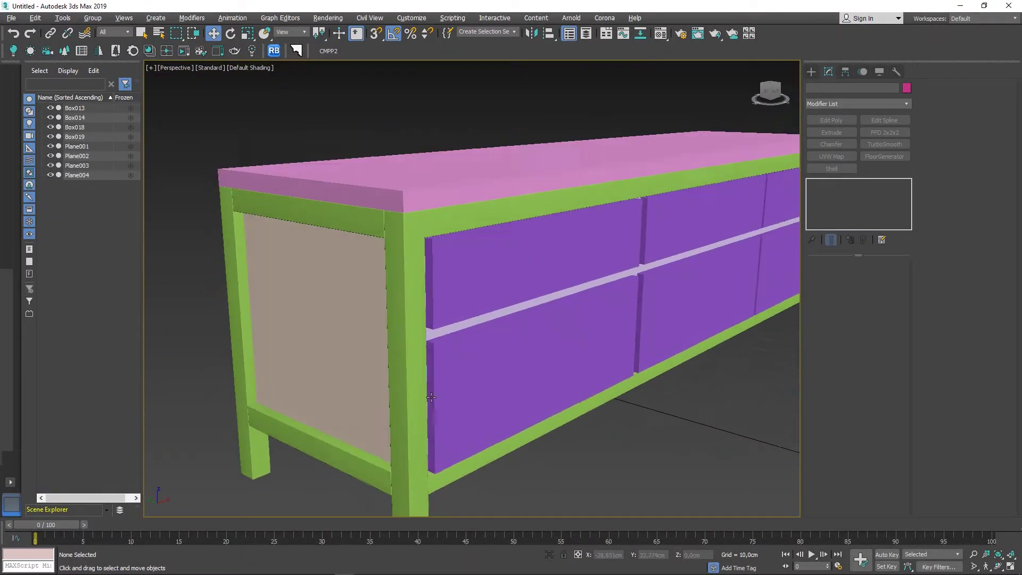
left_click(468, 268)
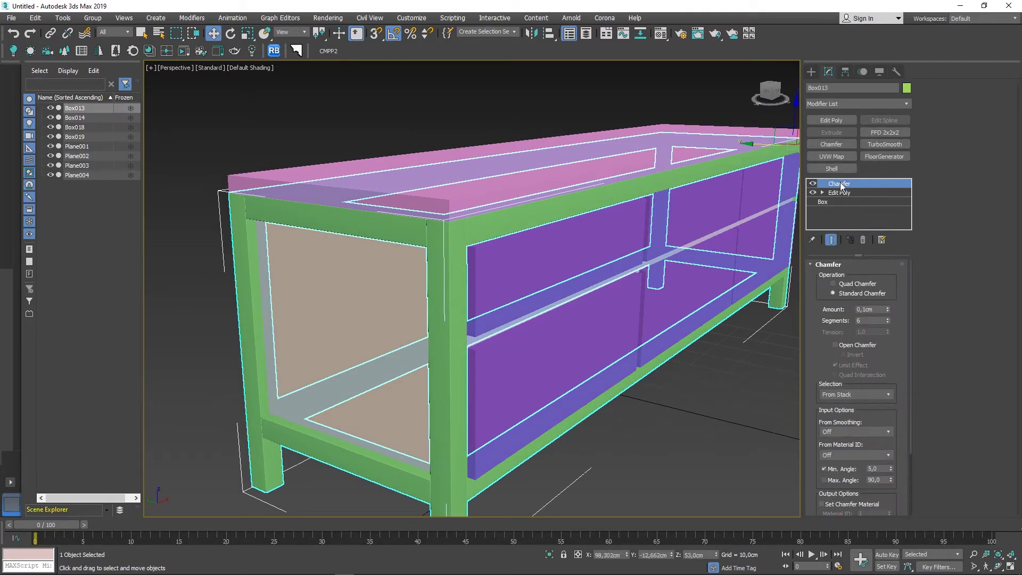
- Inspect the purple drawer-front panel and pink top board from a lower angle
left_click(484, 288)
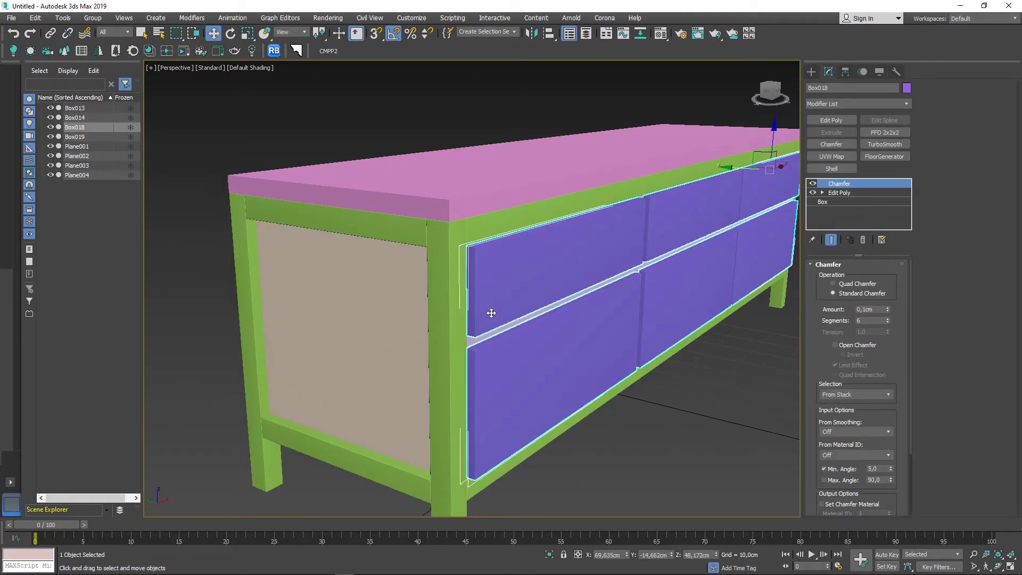
scroll(479, 341, "up", 5)
scroll(481, 361, "up", 2)
scroll(497, 357, "down", 5)
scroll(512, 353, "up", 1)
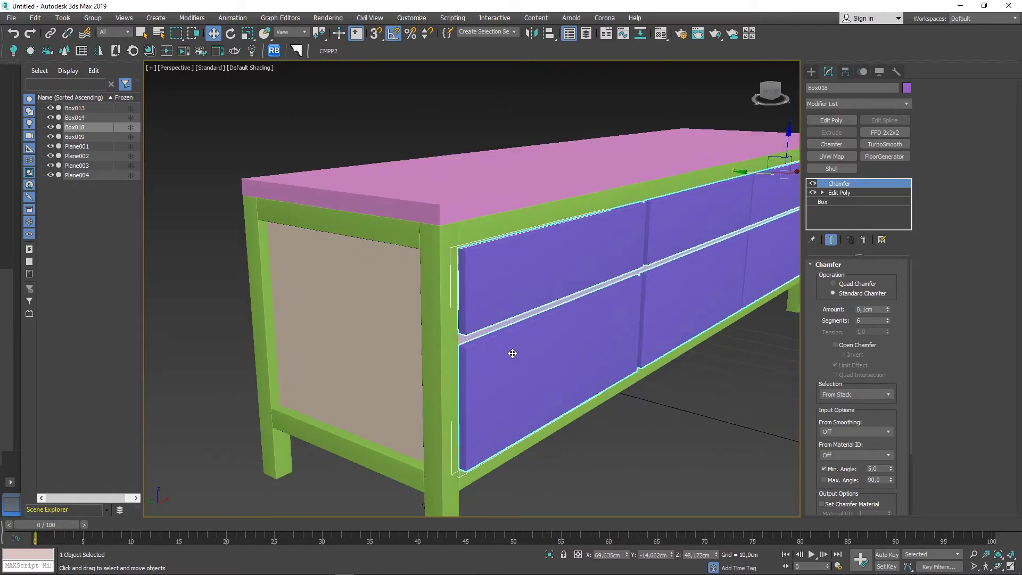
left_click(433, 192)
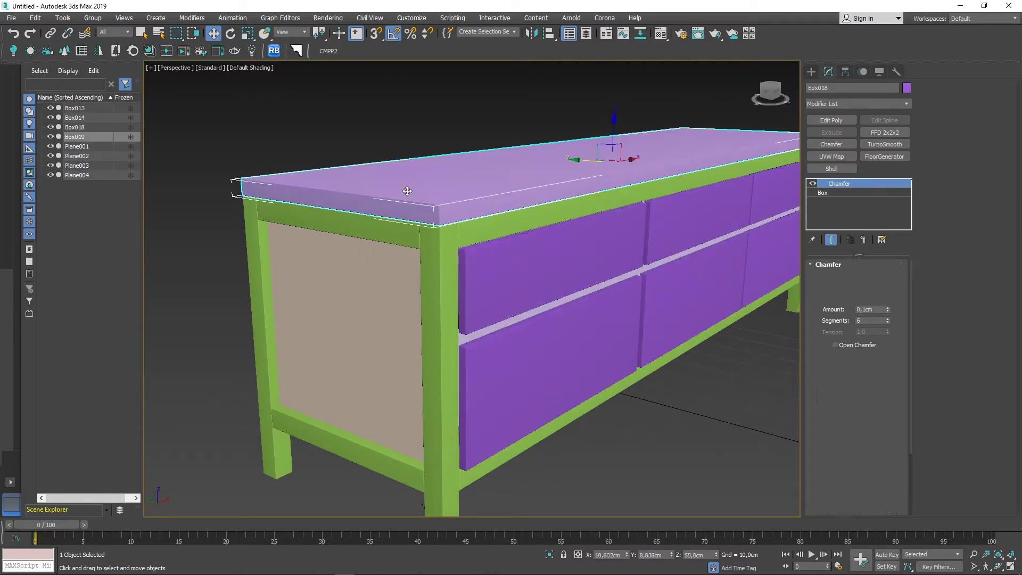
left_click(369, 123)
mouse_move(368, 123)
middle_mouse_down("alt")
mouse_move(395, 189)
mouse_move(372, 197)
mouse_move(329, 162)
mouse_move(387, 187)
mouse_move(289, 250)
mouse_move(283, 278)
mouse_move(490, 326)
middle_mouse_up("alt")
scroll(288, 281, "up", 5)
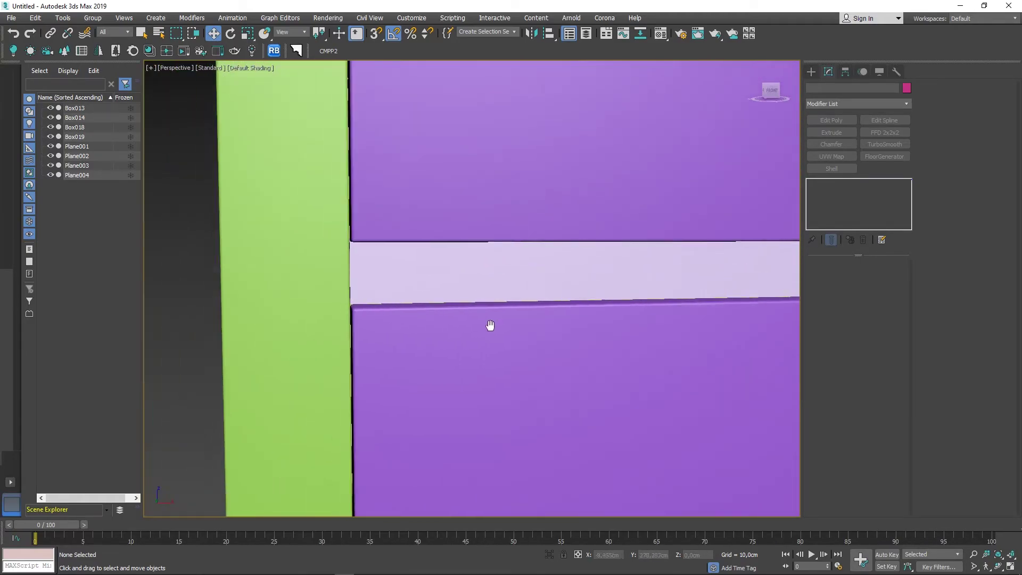
- Check the drawer panel's Chamfer settings and the pale divider strips, then orbit to the back
left_click(469, 327)
left_click(834, 184)
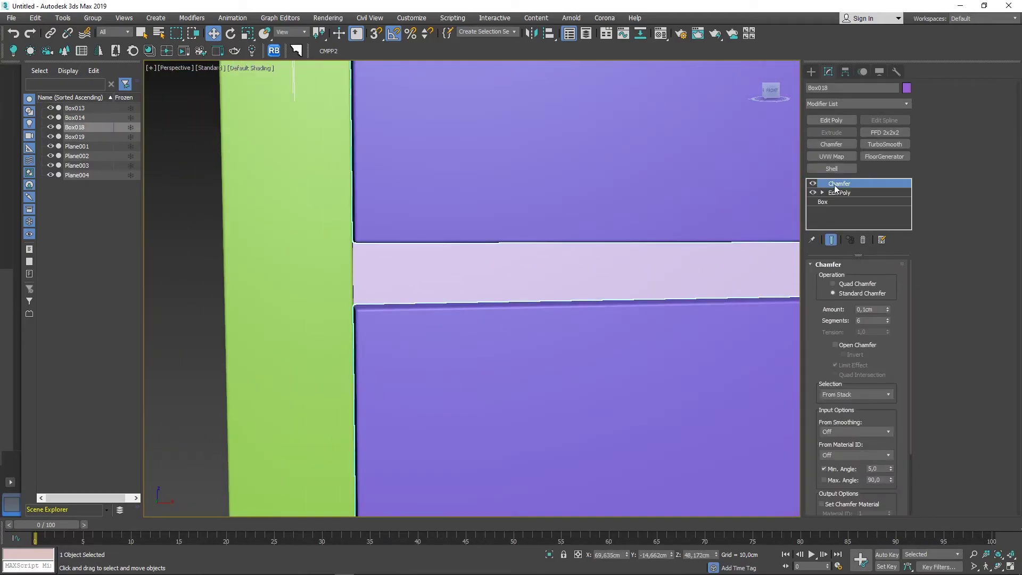
left_click(427, 275)
middle_click_drag(474, 270, 324, 278)
scroll(251, 285, "down", 5)
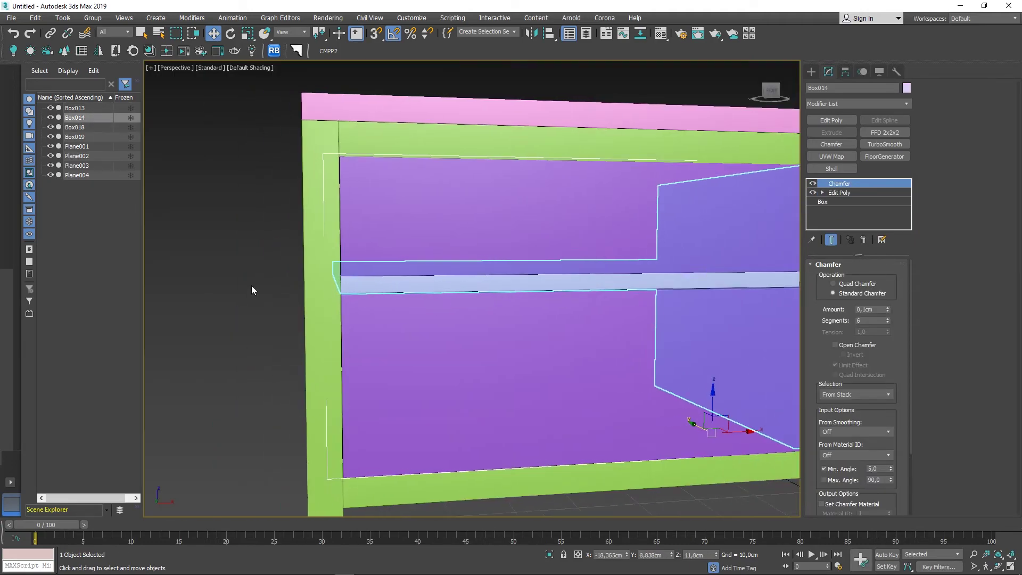
left_click(242, 286)
scroll(241, 285, "down", 5)
mouse_move(423, 269)
middle_mouse_down("alt")
mouse_move(590, 268)
mouse_move(477, 267)
mouse_move(559, 265)
middle_mouse_up("alt")
- Mirror back panel Plane001 across the Y axis with No Clone
left_click(573, 258)
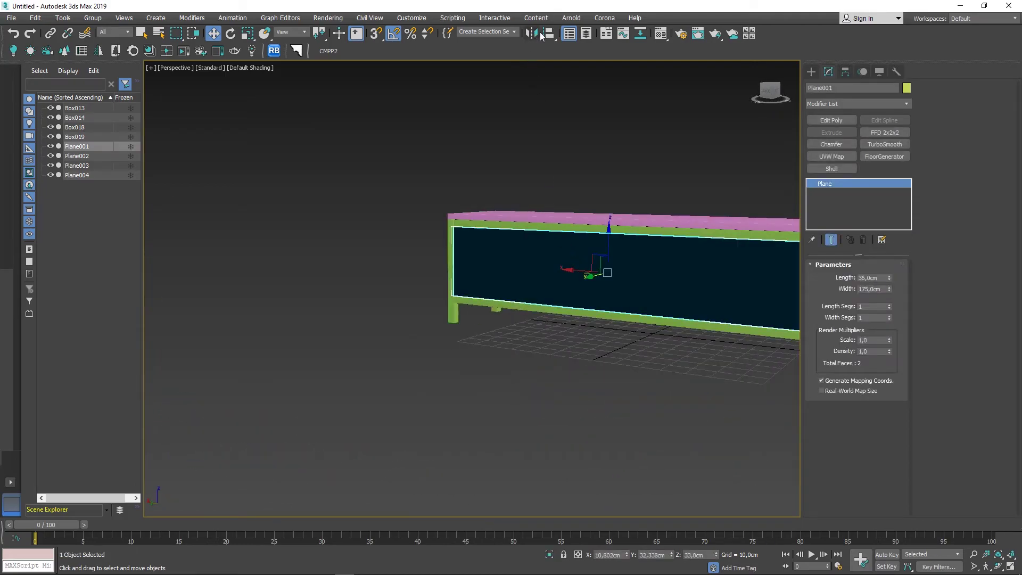
left_click(535, 33)
left_click_drag(487, 197, 335, 184)
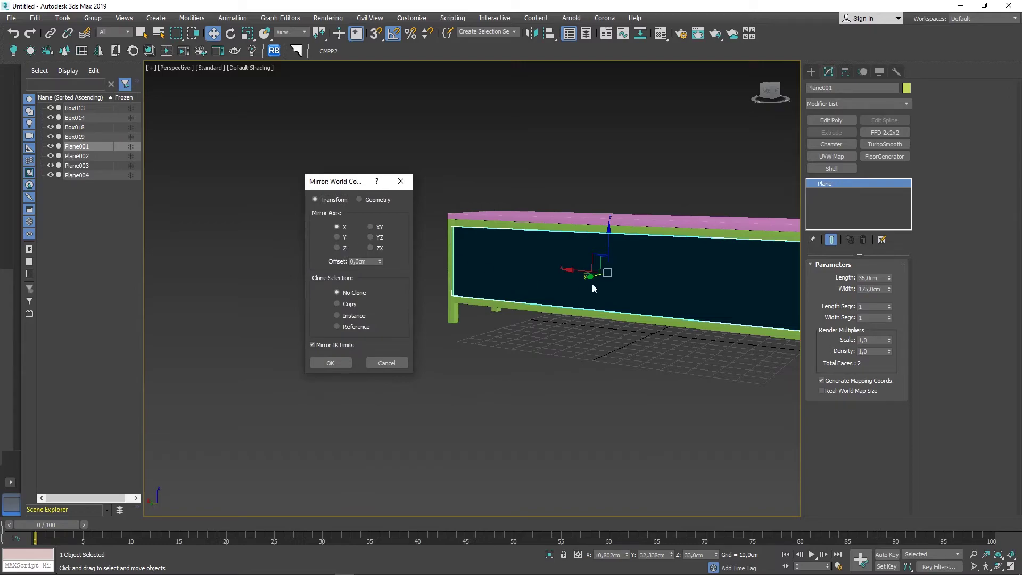
left_click(336, 237)
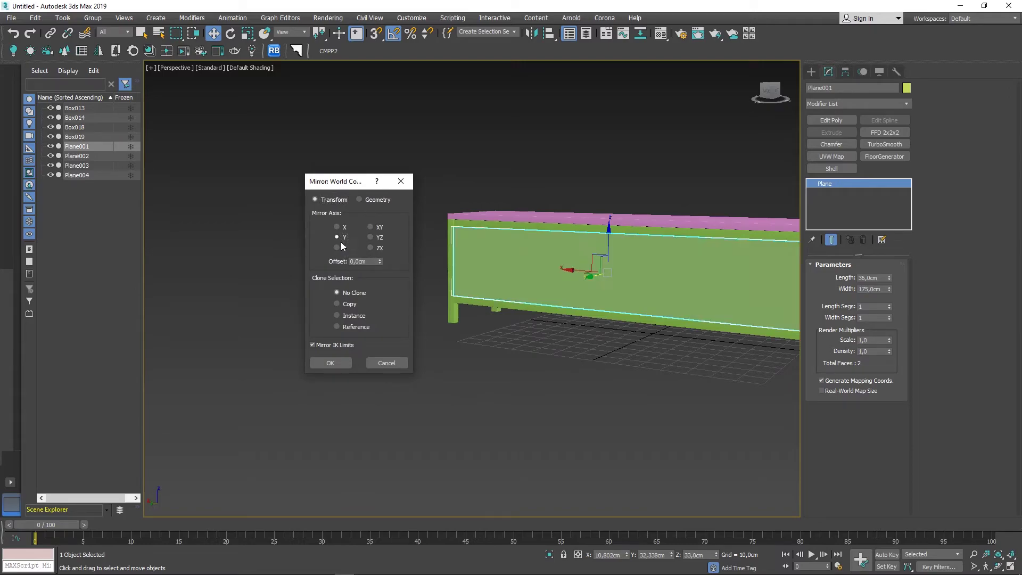
left_click(331, 362)
- Orbit to the cabinet front and select the green frame Box013
mouse_move(575, 255)
middle_mouse_down("alt")
mouse_move(346, 287)
mouse_move(493, 394)
middle_mouse_up("alt")
left_click(494, 410)
left_click(417, 408)
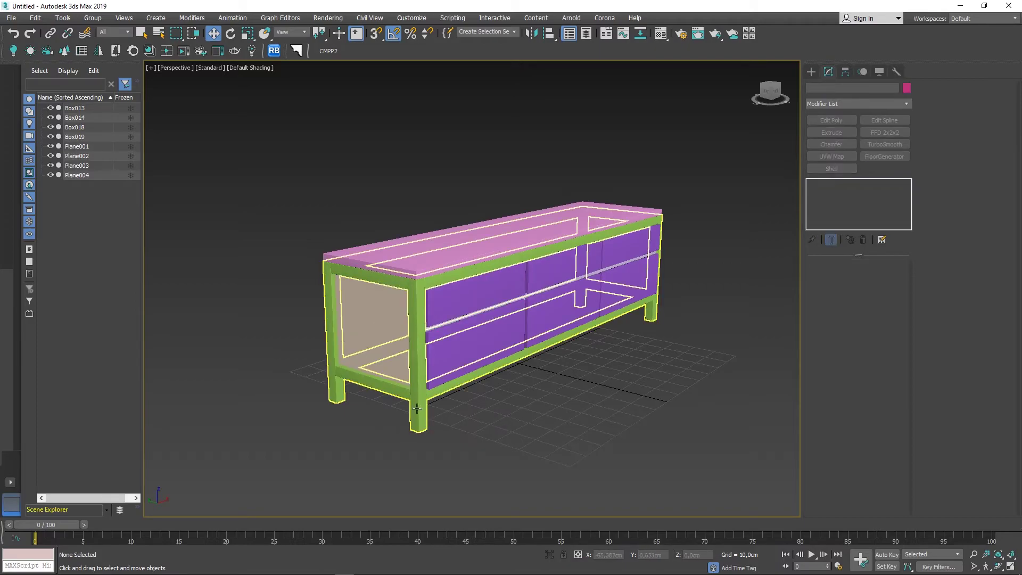
left_click(829, 103)
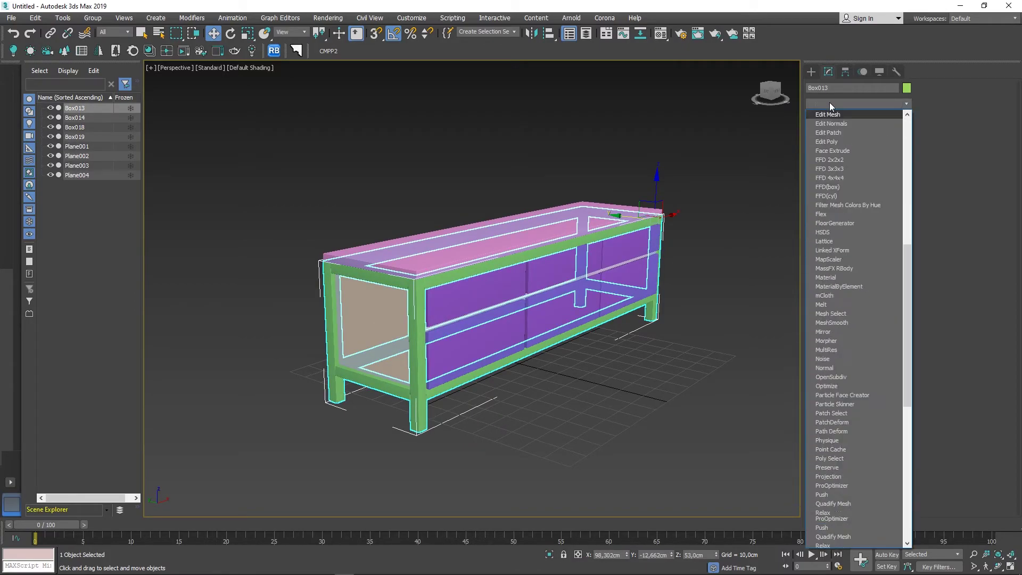
- Add Edit Poly to Box013 and attach Plane001, Plane003, Plane004 and Plane002 to it
left_click(840, 141)
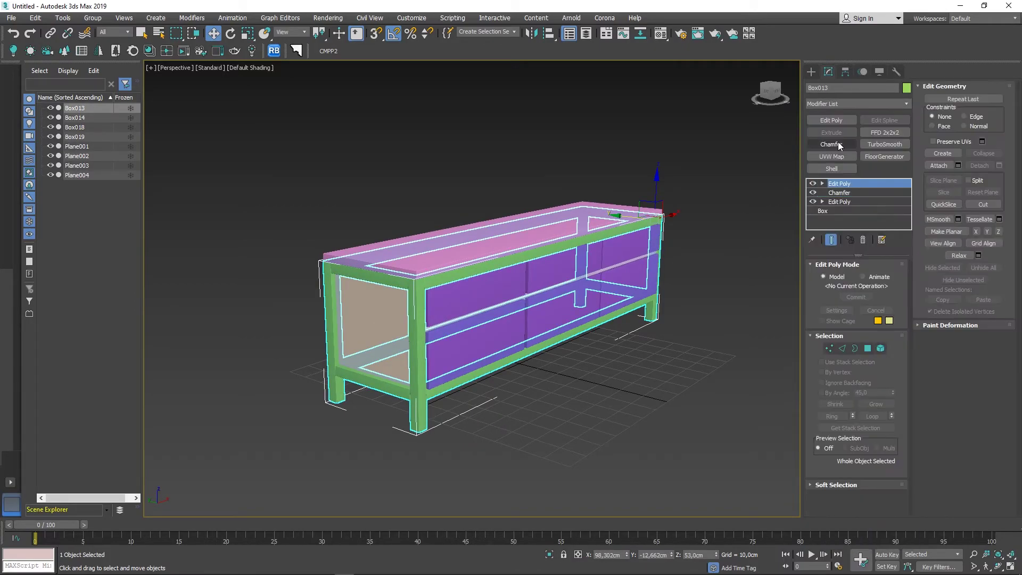
left_click(939, 166)
left_click(397, 361)
mouse_move(397, 361)
middle_mouse_down("alt")
mouse_move(479, 319)
mouse_move(410, 293)
mouse_move(537, 289)
mouse_move(558, 330)
mouse_move(659, 292)
middle_mouse_up("alt")
left_click(410, 292)
left_click(559, 330)
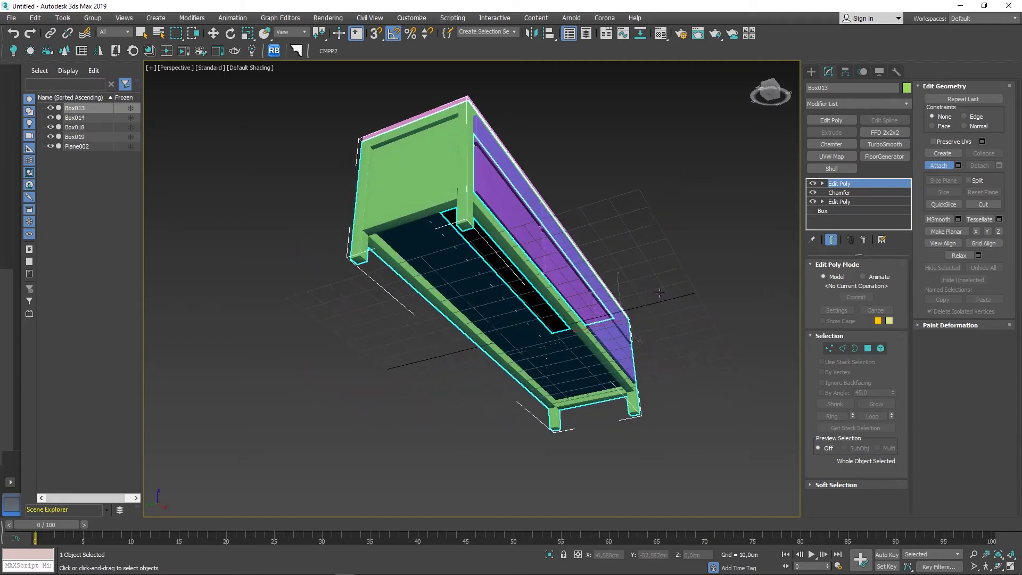
left_click(423, 231)
mouse_move(423, 231)
middle_mouse_down("alt")
mouse_move(567, 346)
mouse_move(498, 334)
mouse_move(478, 343)
middle_mouse_up("alt")
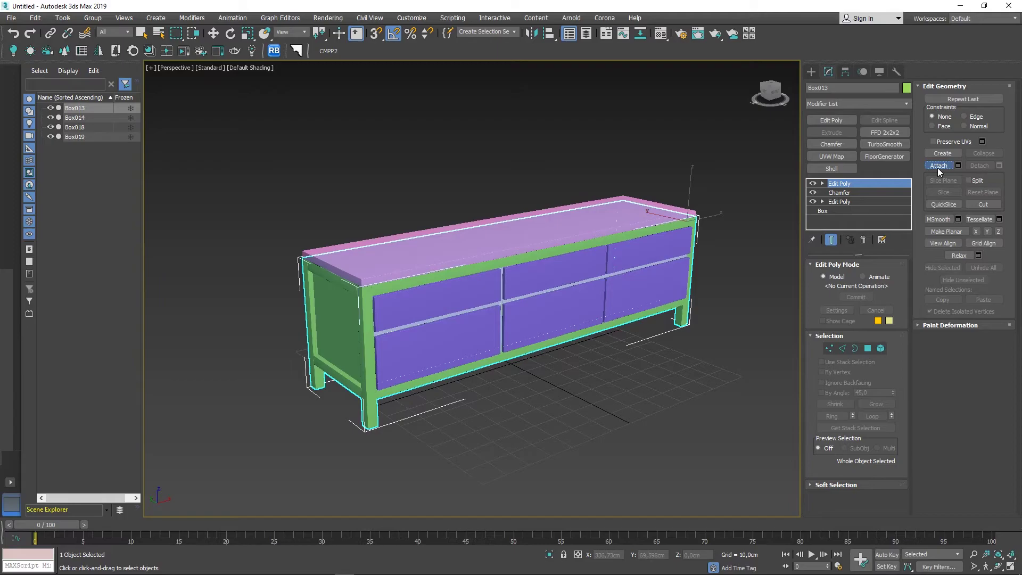
key("w")
left_click(620, 401)
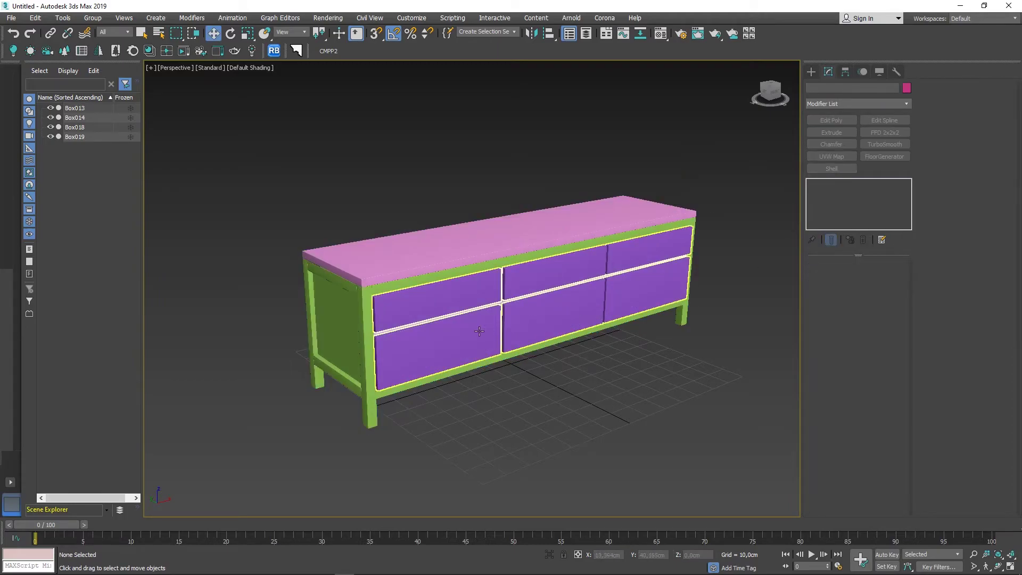
- Group the four cabinet parts Box013, Box014, Box018 and Box019 as Group001
middle_click_drag(479, 331, 494, 303, "alt")
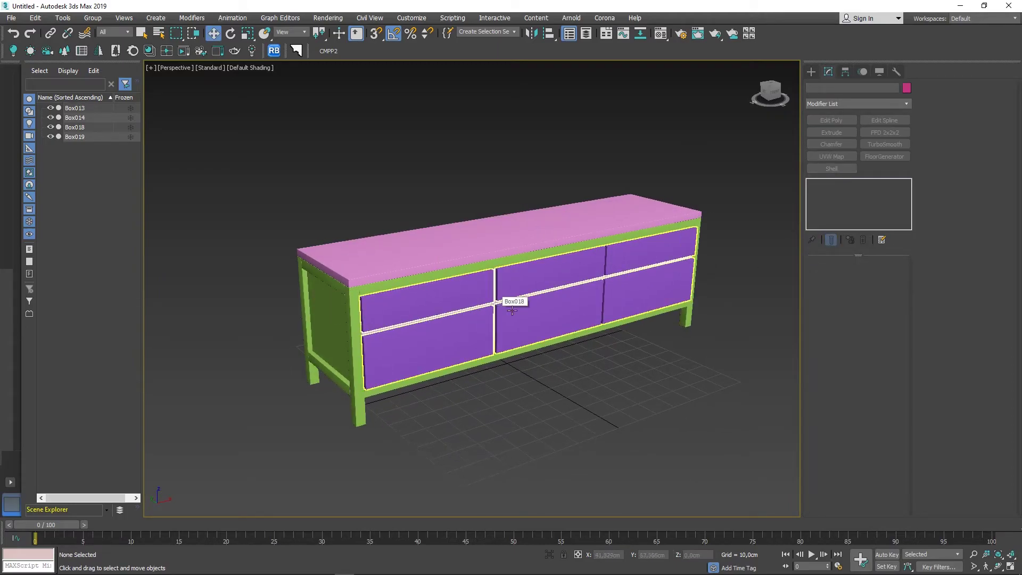
left_click_drag(792, 149, 239, 445)
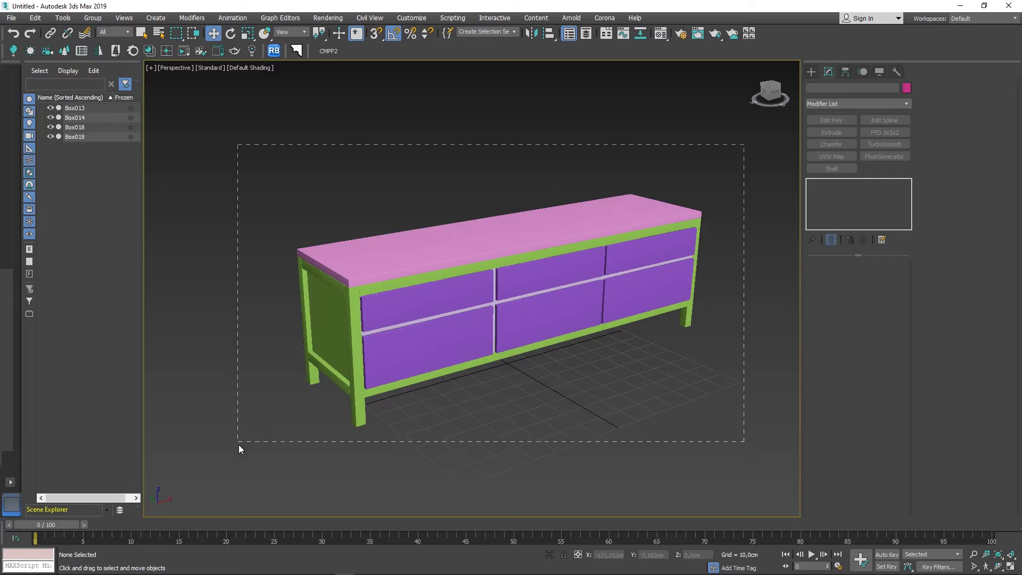
left_click(93, 17)
left_click(100, 38)
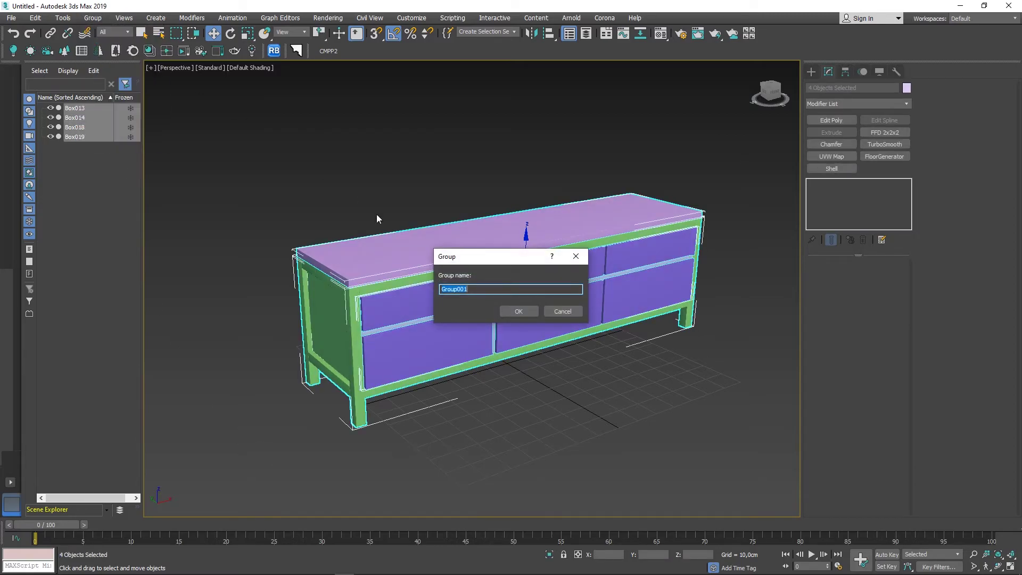
left_click(515, 312)
- Switch the perspective view to Clay shading with edged faces
key("alt+w")
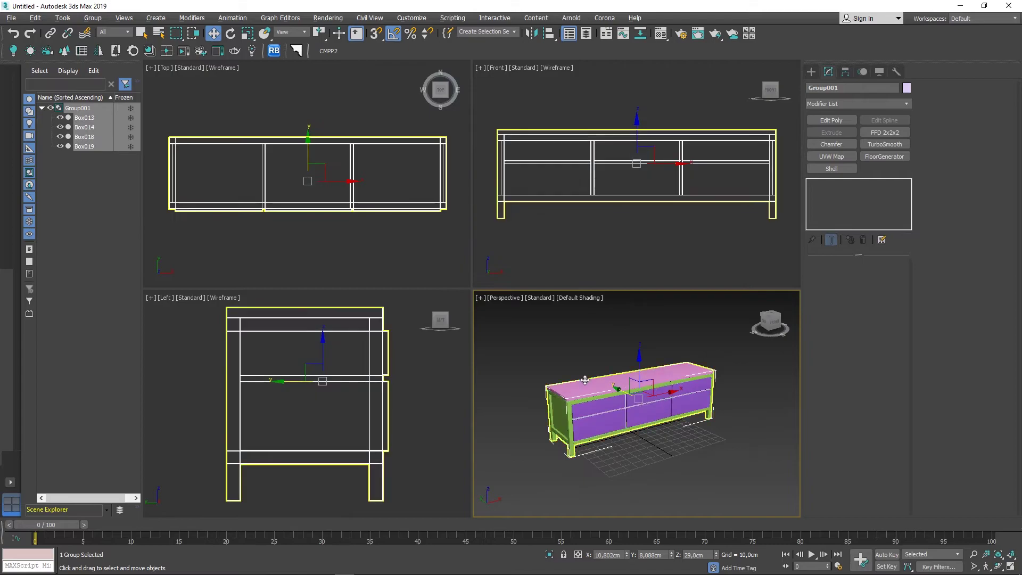
left_click(1013, 557)
middle_click_drag(460, 301, 430, 281, "alt")
scroll(430, 281, "up", 3)
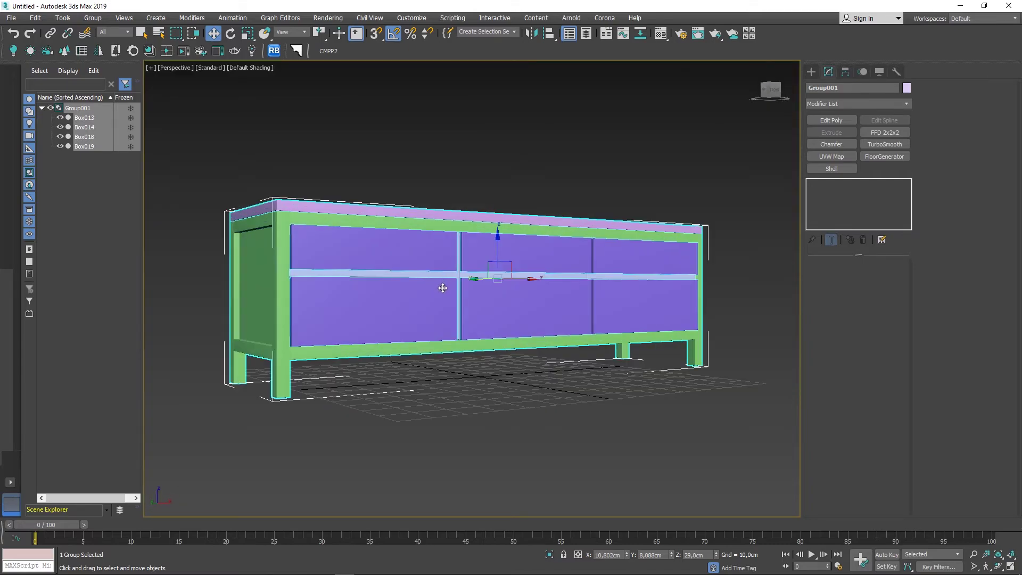
left_click(250, 68)
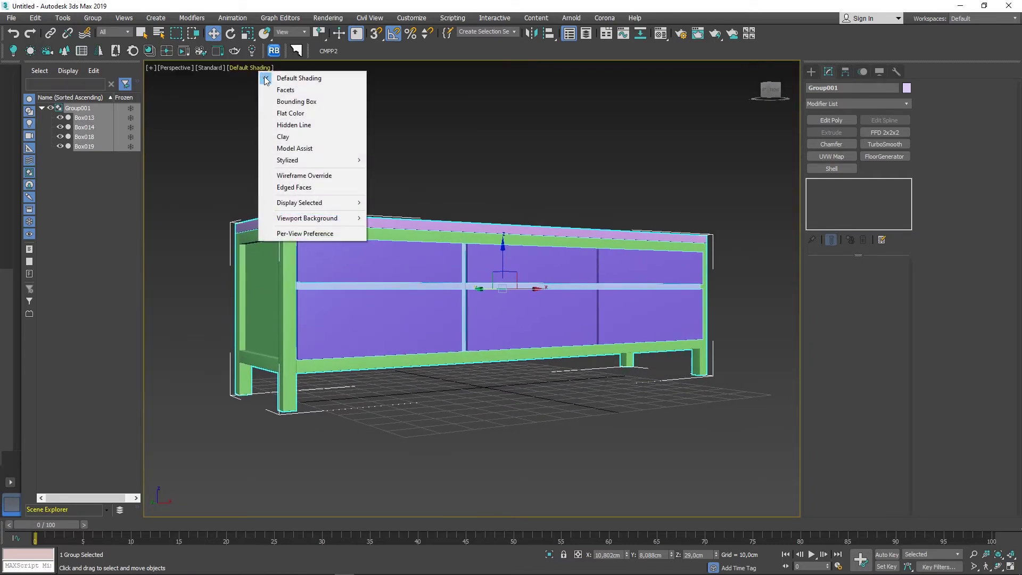
left_click(293, 139)
left_click(451, 195)
key("F4")
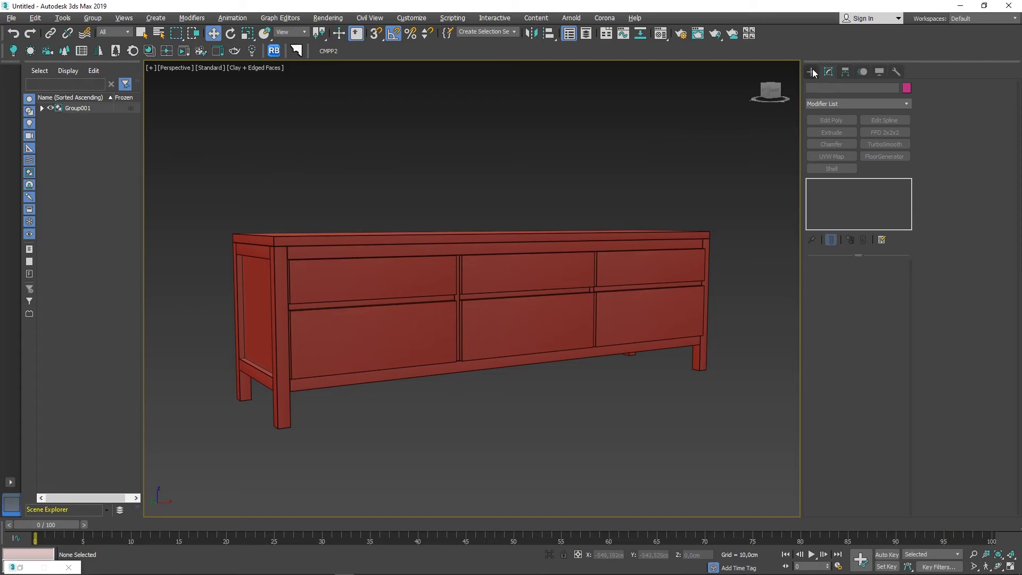
- Create a small sphere and move it onto the upper drawer front
left_click(812, 72)
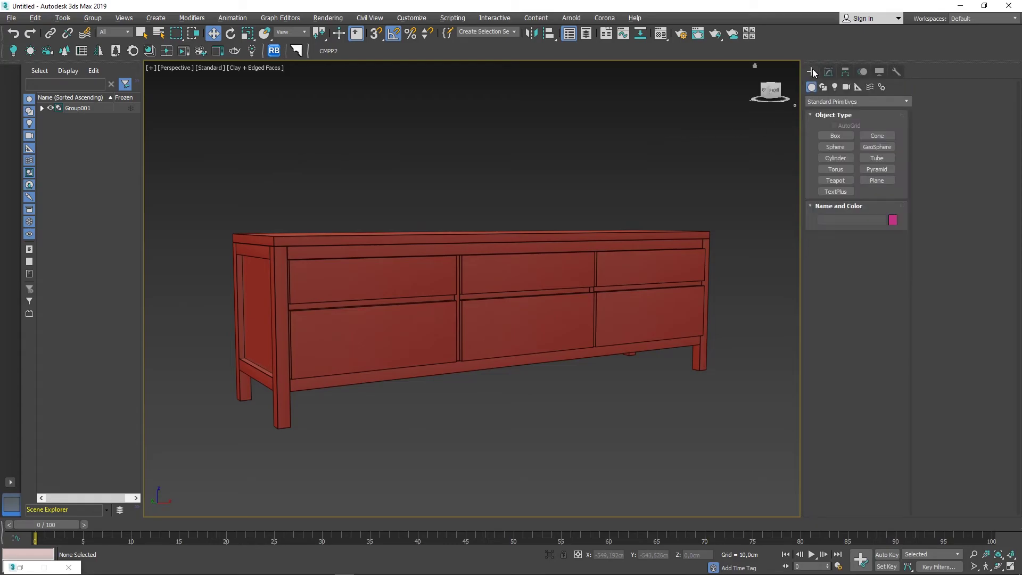
left_click(843, 151)
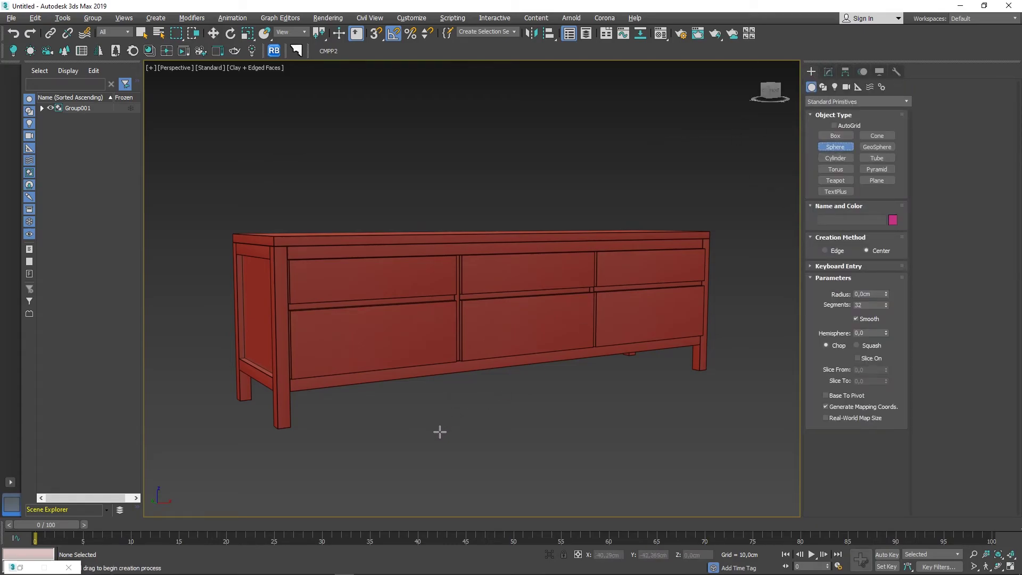
key("alt+w")
key("alt+w")
scroll(308, 230, "up", 2)
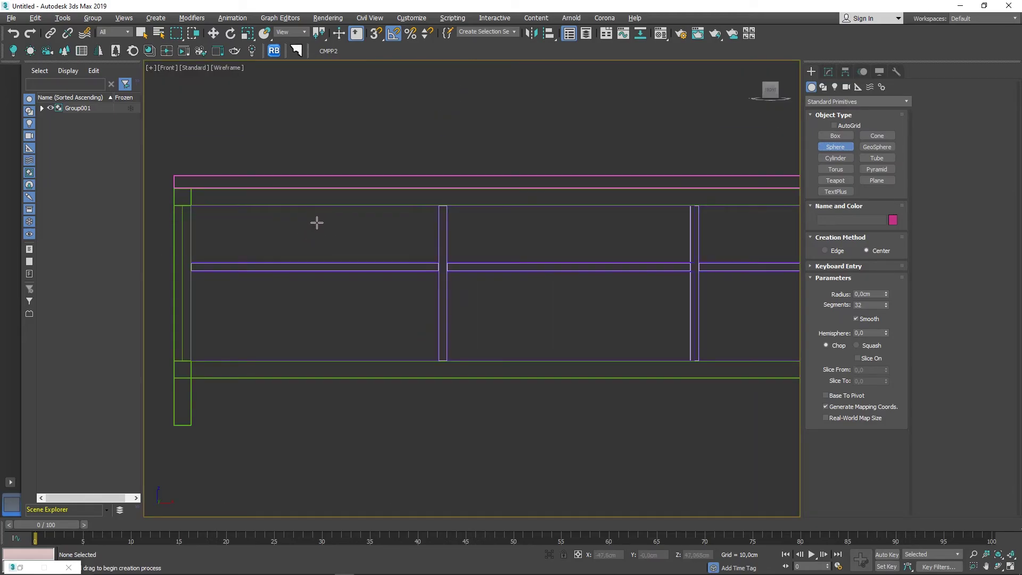
left_click_drag(317, 223, 322, 223)
right_click(342, 224)
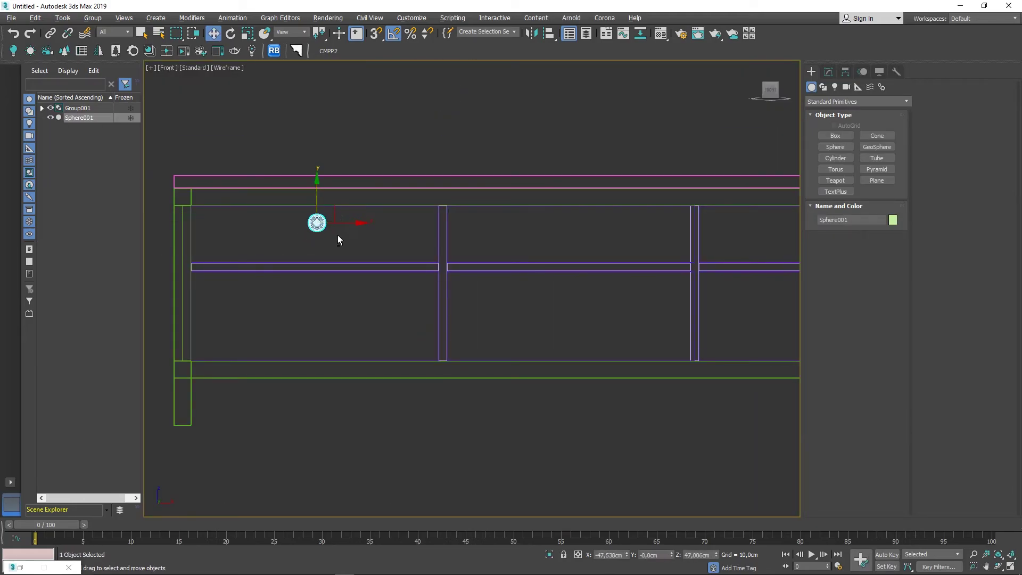
key("alt+w")
key("alt+w")
middle_click_drag(361, 276, 358, 271, "alt")
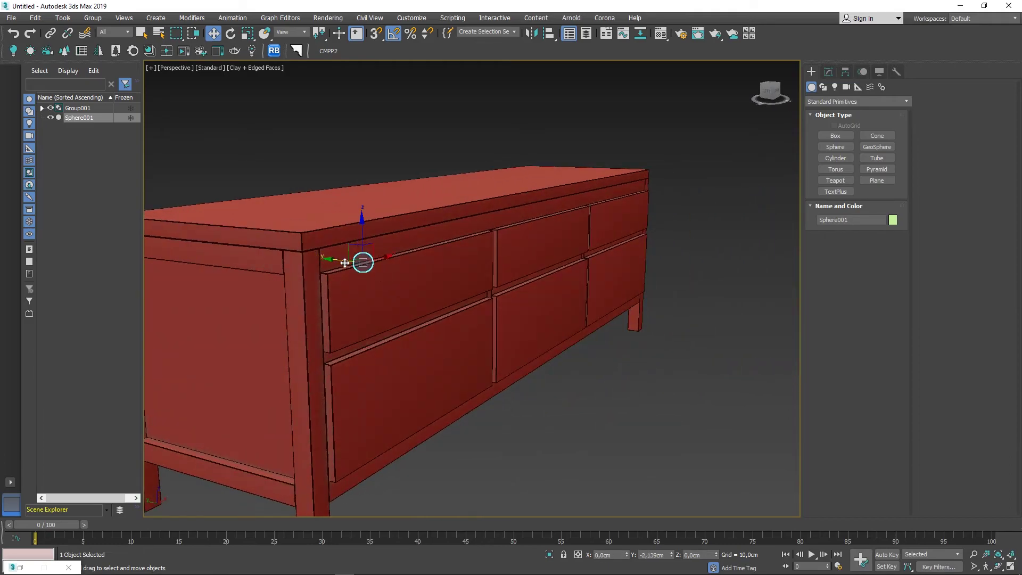
left_click_drag(345, 262, 431, 265)
key("z")
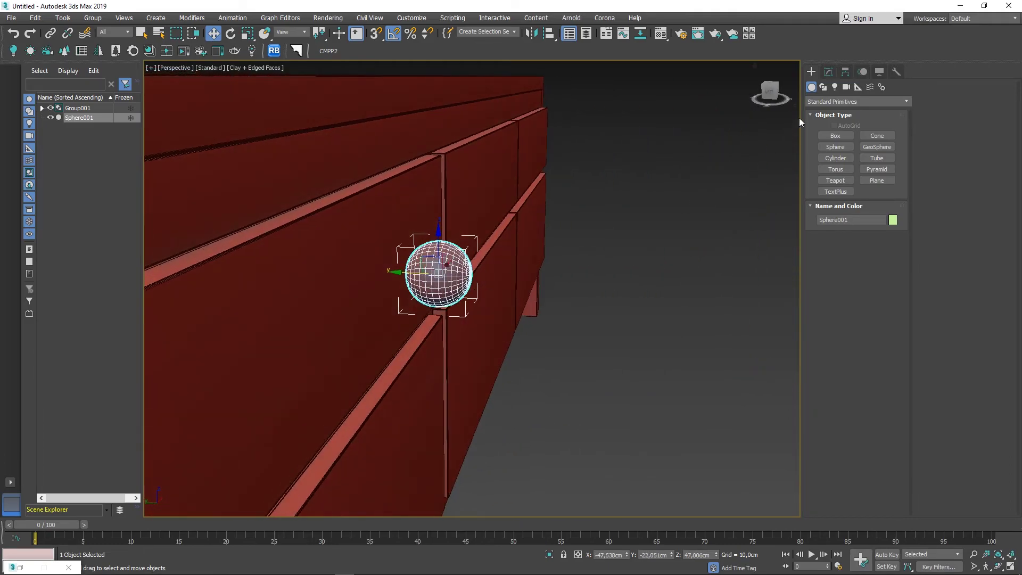
- Make the sphere a half-sphere by setting its hemisphere value to 0.5
left_click(828, 72)
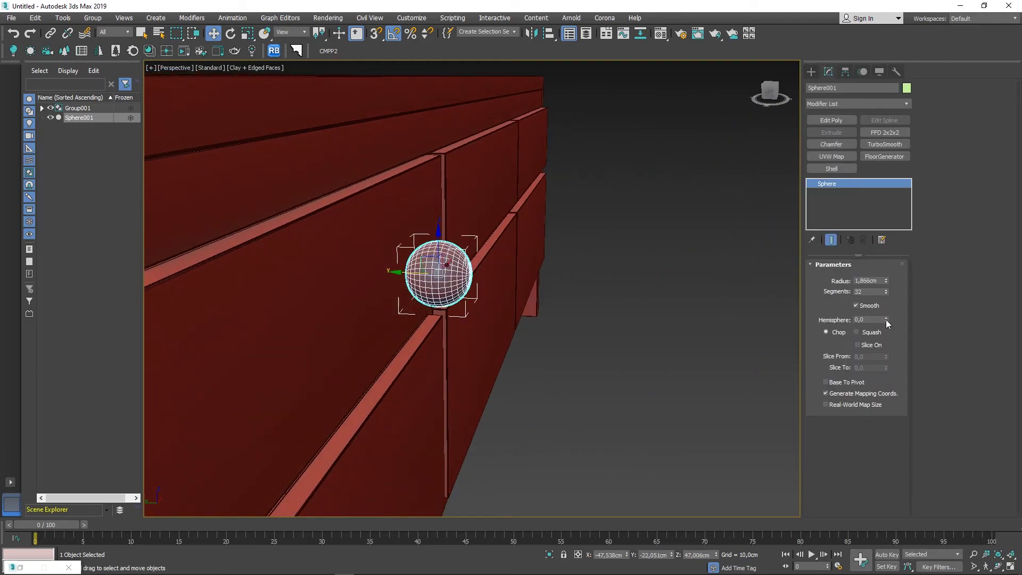
double_click(870, 320)
type("0,5")
key("Return")
mouse_move(415, 266)
middle_mouse_down("alt")
mouse_move(465, 268)
mouse_move(447, 264)
middle_mouse_up("alt")
- Return to default shading without edged faces and orbit to the knob's open side
key("F4")
scroll(450, 268, "up", 4)
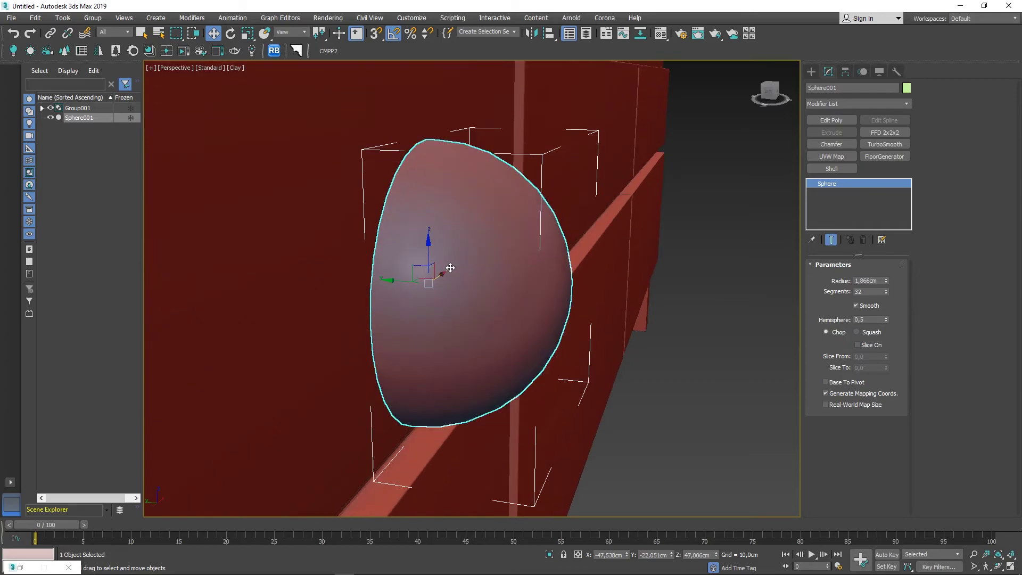
key("F4")
left_click(261, 68)
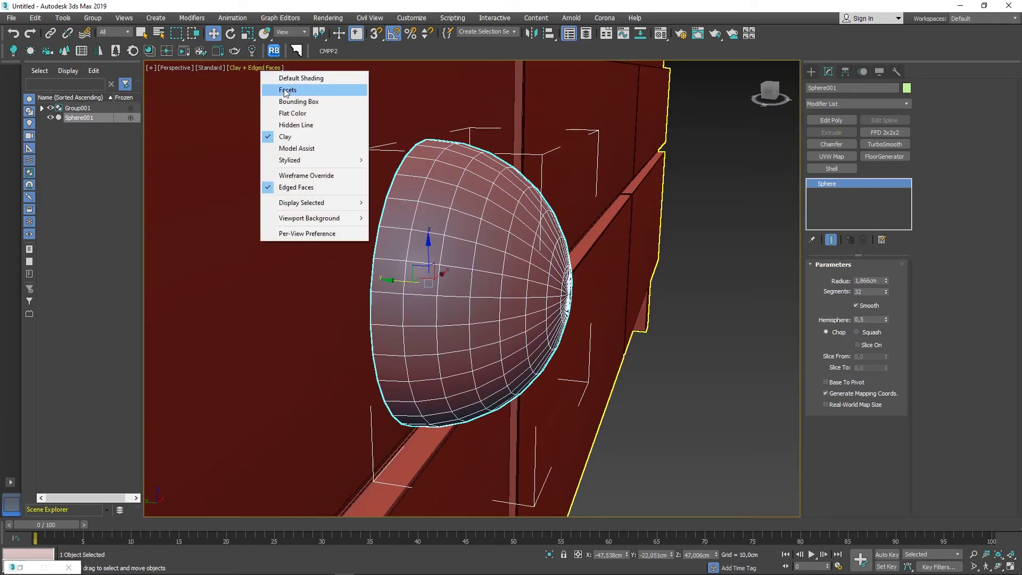
key("F4")
middle_click_drag(475, 249, 482, 266, "alt")
- Add Edit Poly to the knob and delete the polygons of its flat face
key("F4")
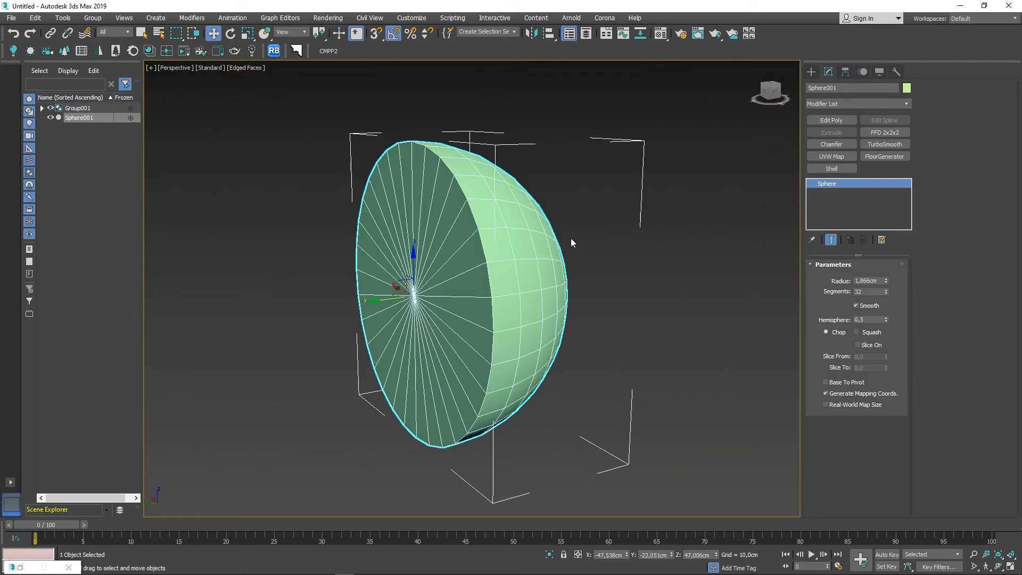
left_click(831, 120)
middle_click_drag(351, 240, 324, 232, "alt")
key("4")
key("alt+w")
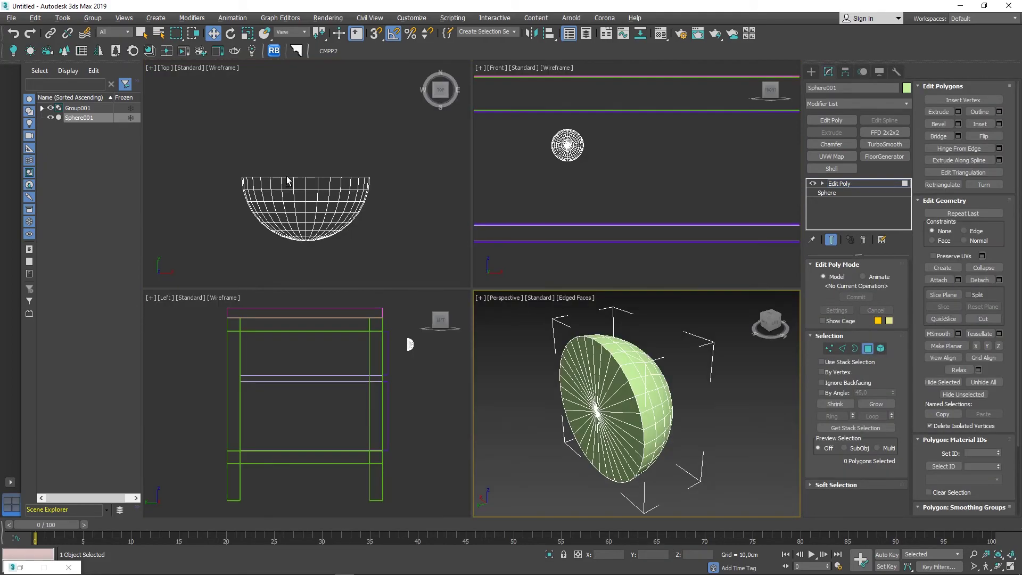
left_click(346, 217)
key("alt+w")
left_click_drag(343, 313, 297, 319)
key("alt+w")
right_click(455, 353)
key("alt+w")
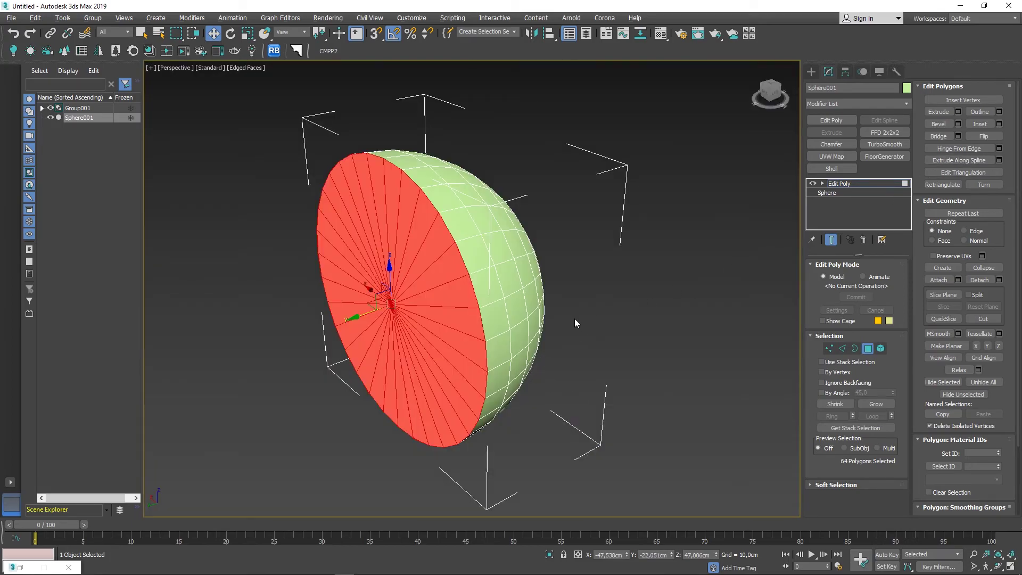
key("Delete")
- Cap the knob's open border with a single flat face
left_click(854, 348)
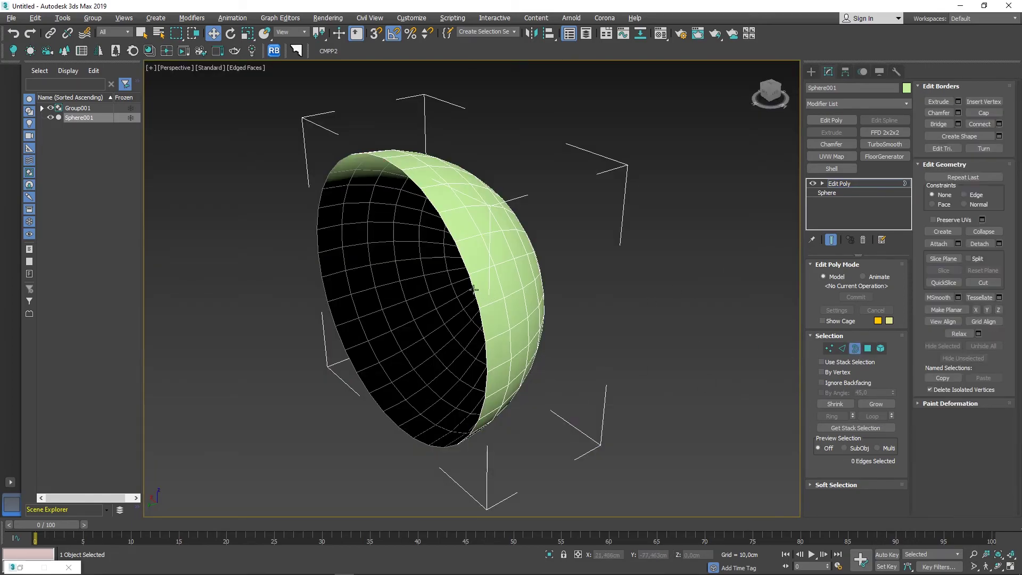
left_click(486, 290)
left_click(983, 112)
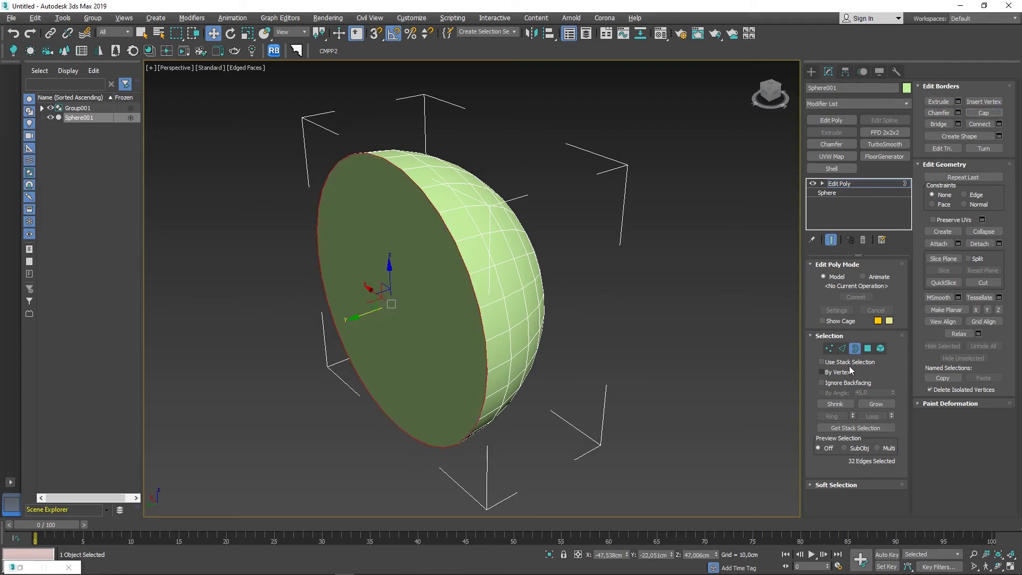
- Inset the cap polygon to leave a border ring
left_click(867, 349)
left_click(441, 276)
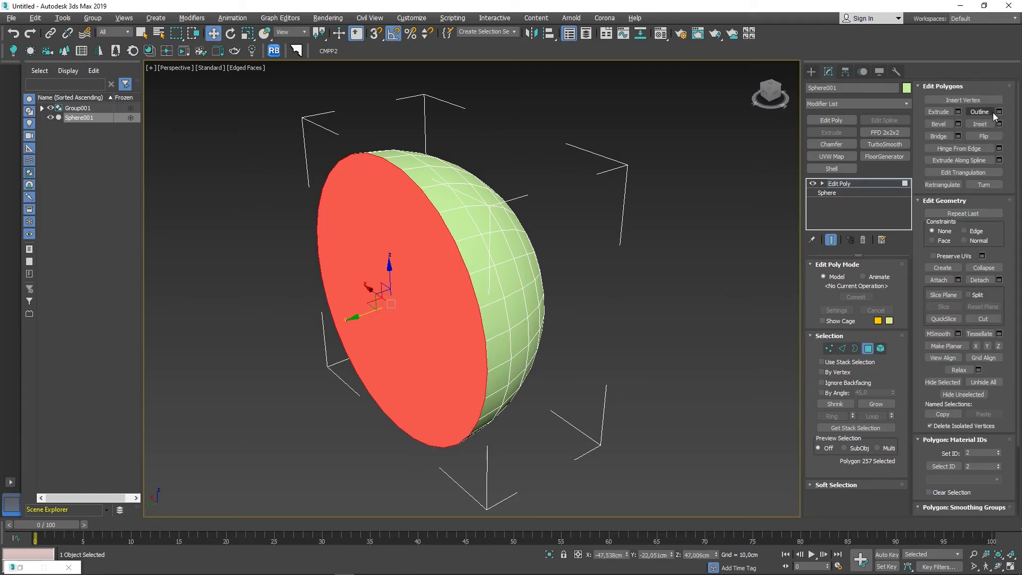
left_click(999, 124)
left_click_drag(472, 314, 478, 306)
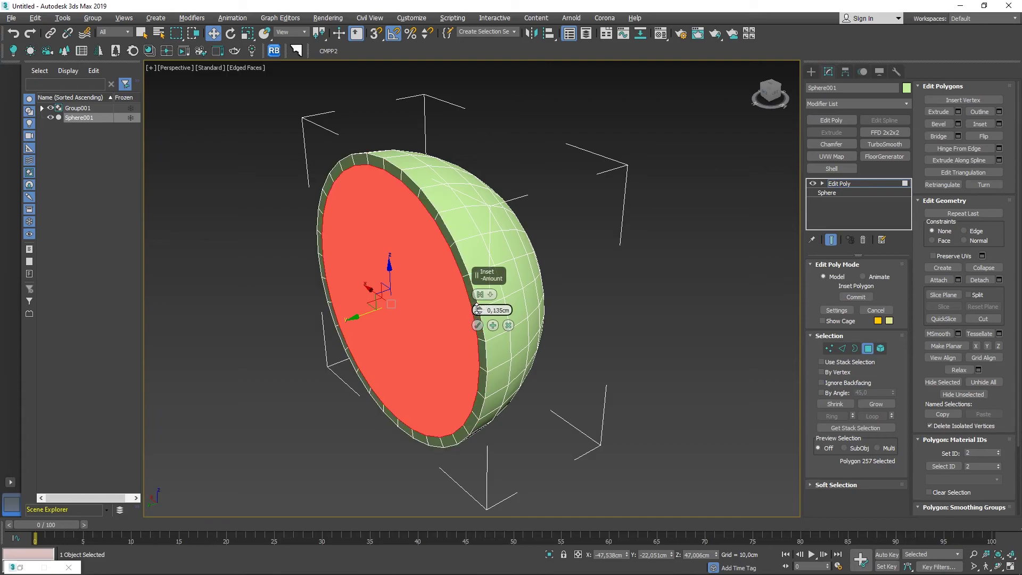
left_click(477, 326)
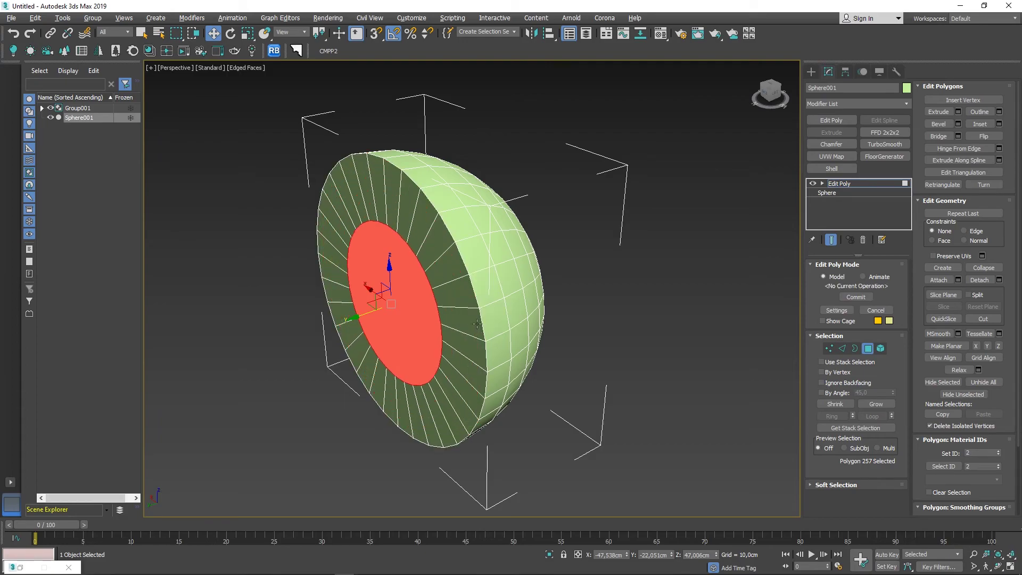
- Extrude the inset face outward into a stem, then exit polygon mode and unhide everything
left_click(958, 112)
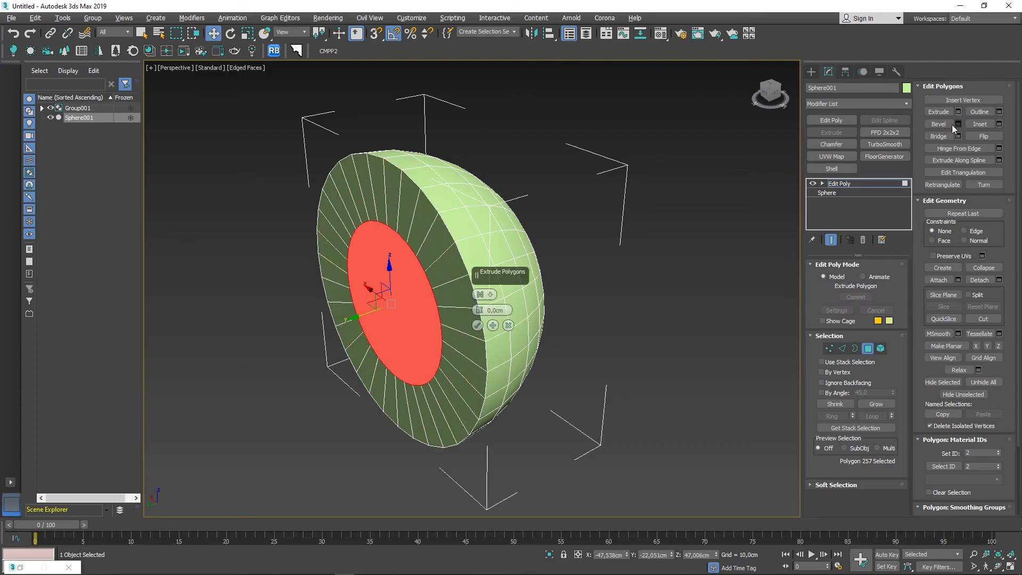
left_click_drag(479, 310, 492, 310)
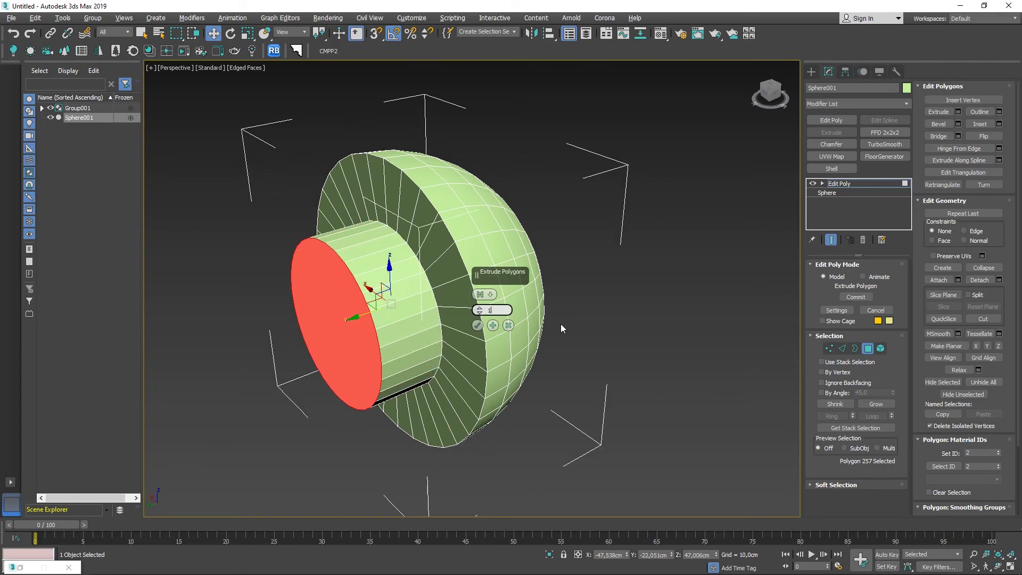
type("0cm")
left_click(477, 325)
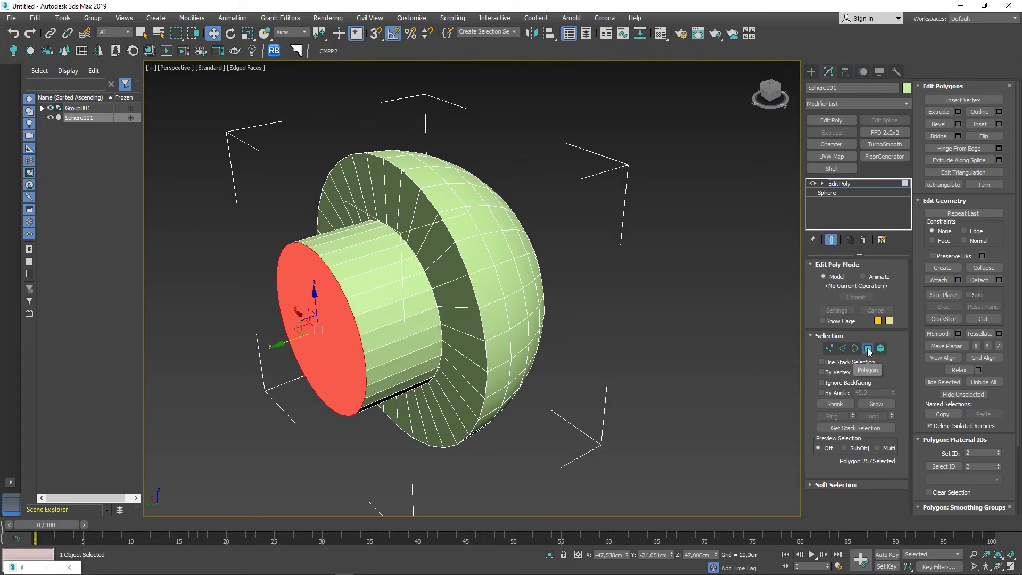
left_click(868, 349)
key("alt+q")
key("alt+w")
- Move the knob to the cabinet front and clone one copy down onto the lower drawer
key("alt+w")
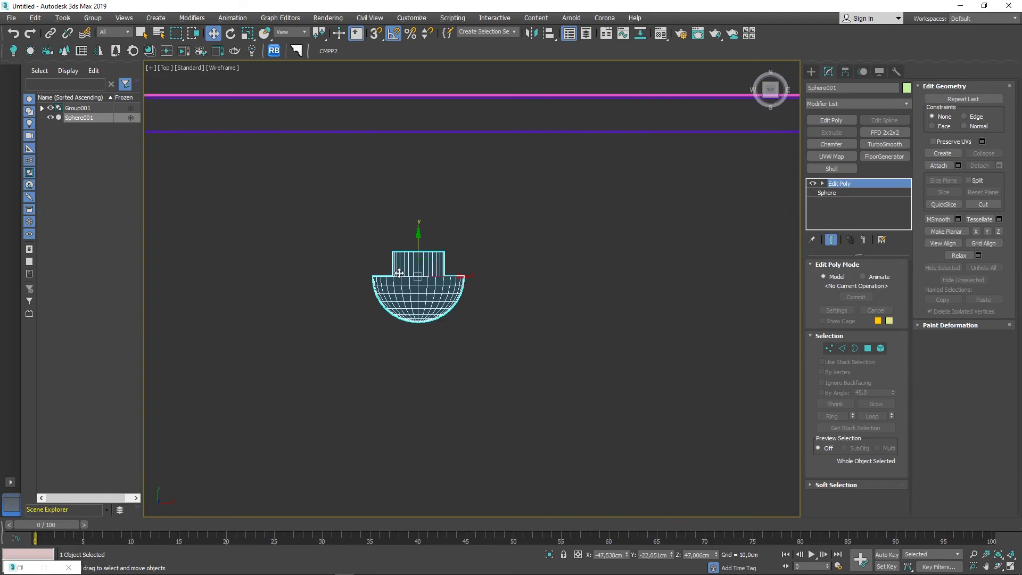
left_click_drag(420, 243, 452, 126)
key("alt+w")
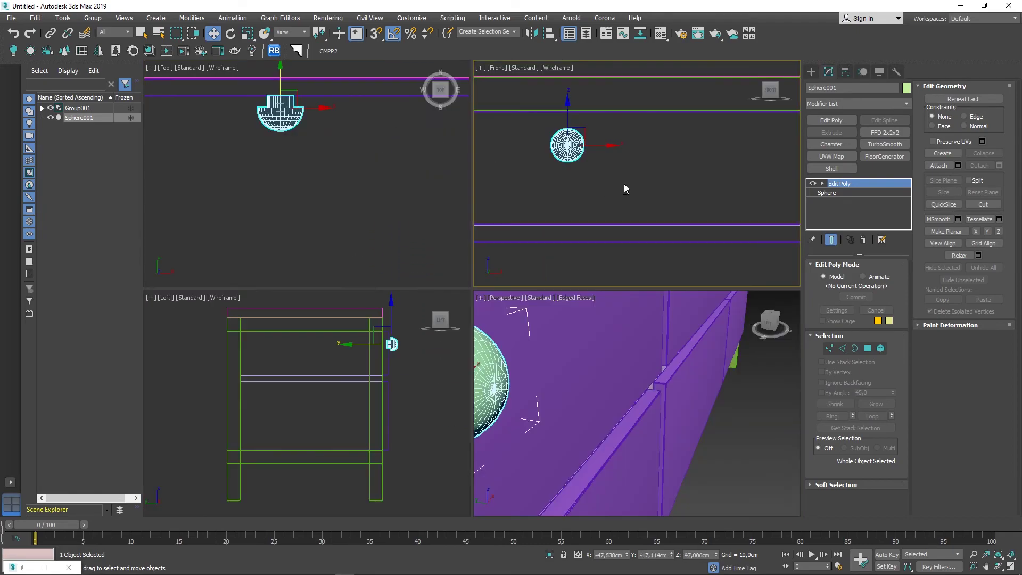
key("alt+w")
scroll(495, 274, "up", 2)
scroll(452, 246, "up", 3)
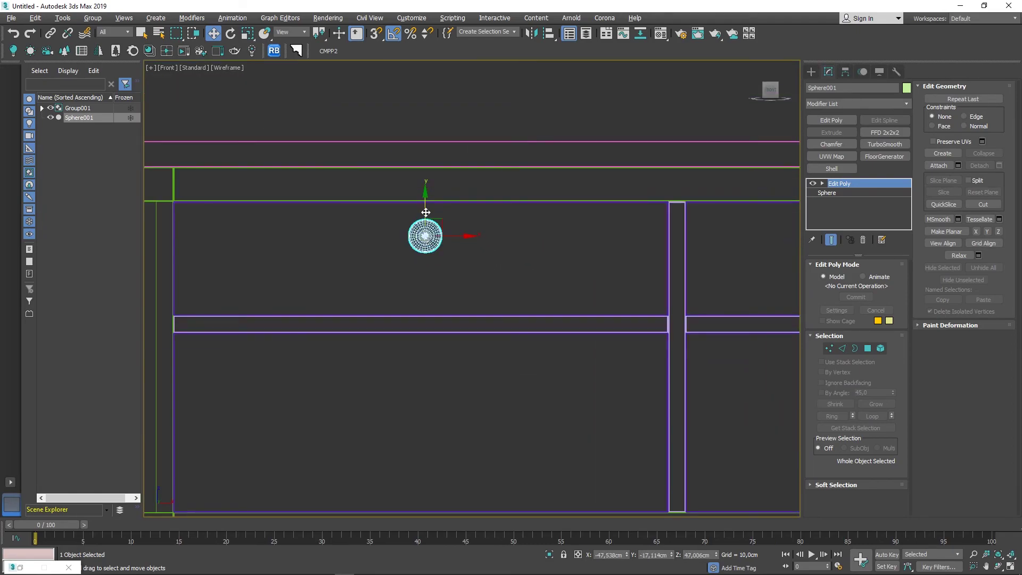
scroll(426, 213, "down", 3)
left_click_drag(425, 201, 435, 292, "shift")
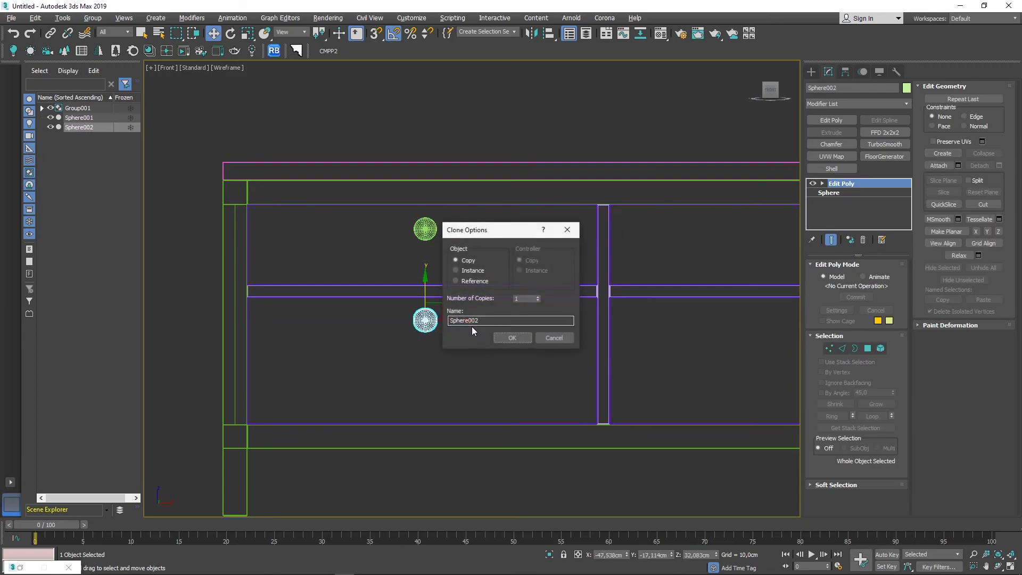
left_click(513, 337)
- Clone the knob pair to the right as two copies onto the remaining drawers
left_click(437, 232, "ctrl")
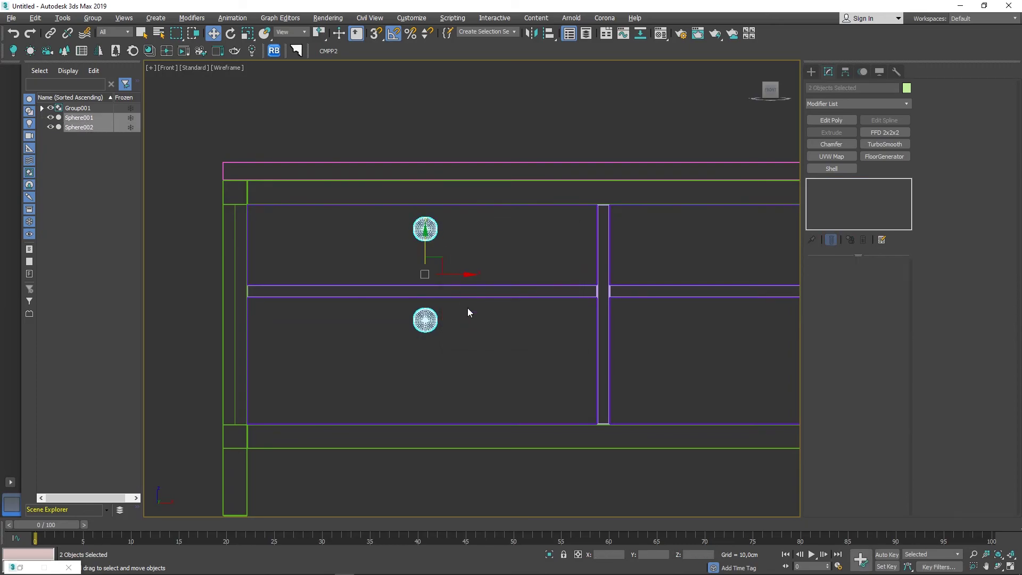
left_click_drag(455, 274, 713, 274, "shift")
scroll(597, 285, "down", 2)
middle_click_drag(597, 286, 475, 286)
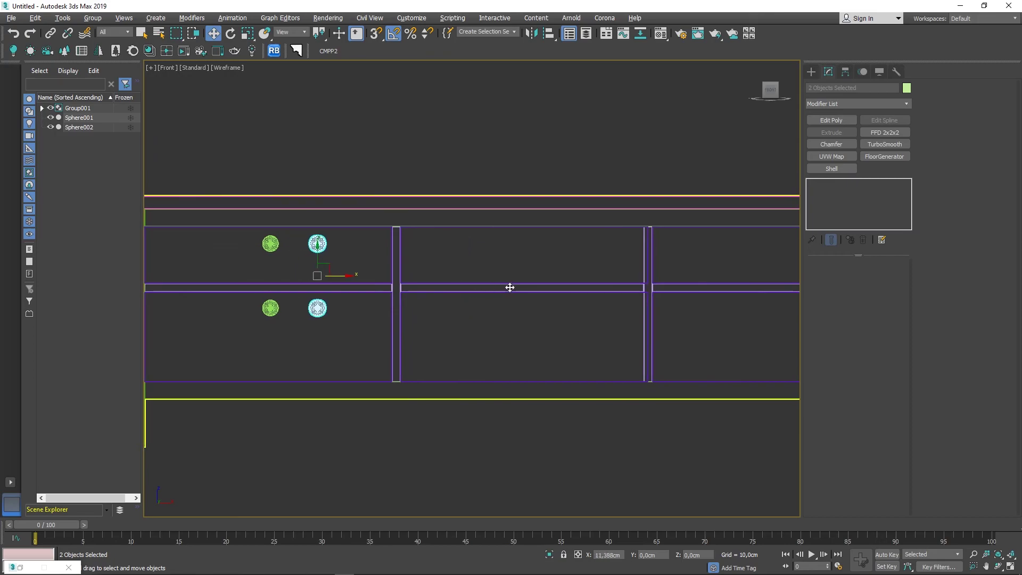
mouse_move(509, 288)
left_mouse_down()
mouse_move(713, 282)
mouse_move(564, 272)
left_mouse_up()
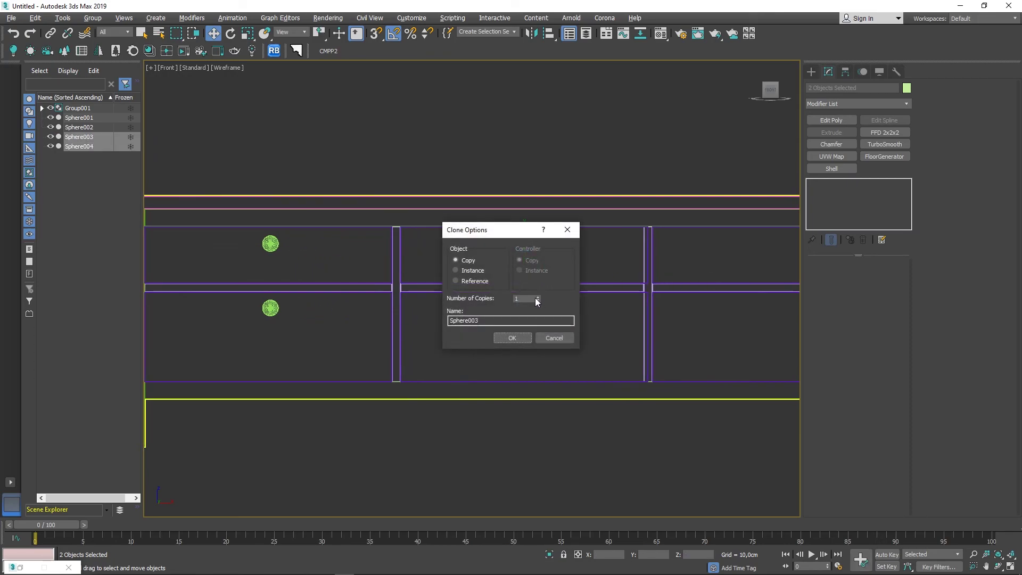
left_click(526, 336)
- Attach all six knobs into one object, Sphere006, using Edit Poly Attach
middle_click_drag(666, 319, 522, 308)
left_click(619, 317)
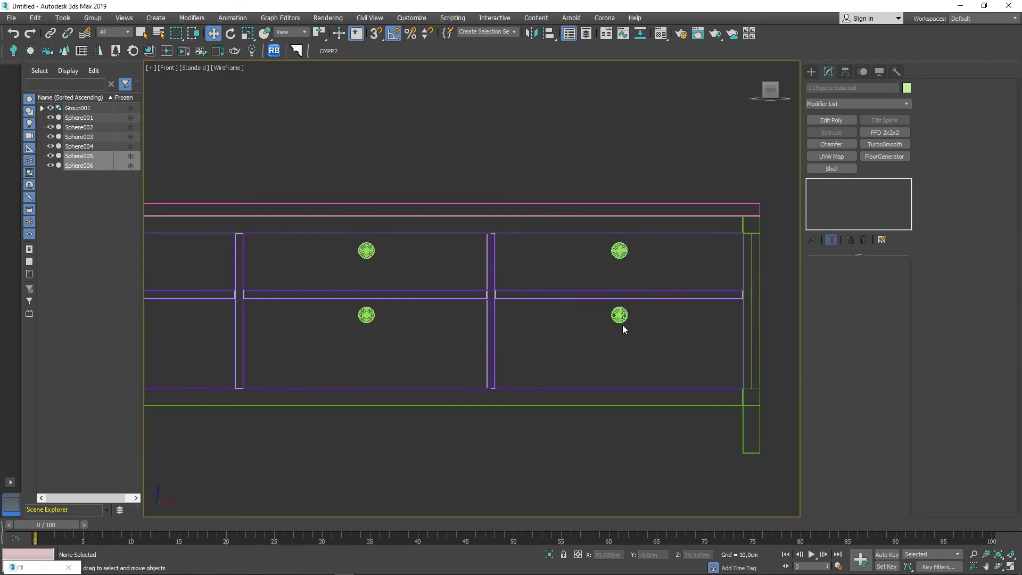
left_click(938, 165)
left_click(619, 254)
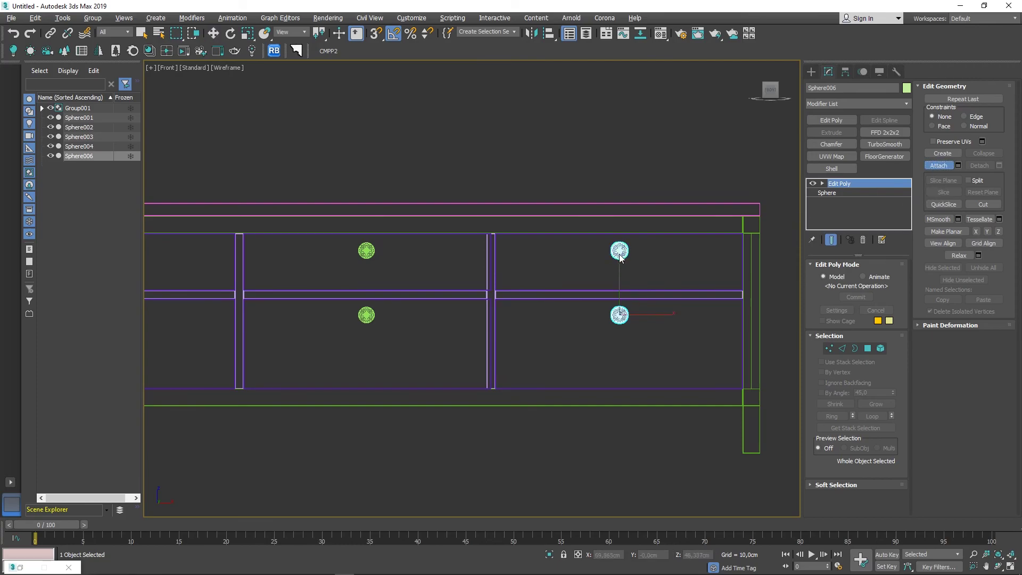
left_click(367, 250)
left_click(366, 314)
middle_click_drag(301, 319, 411, 324)
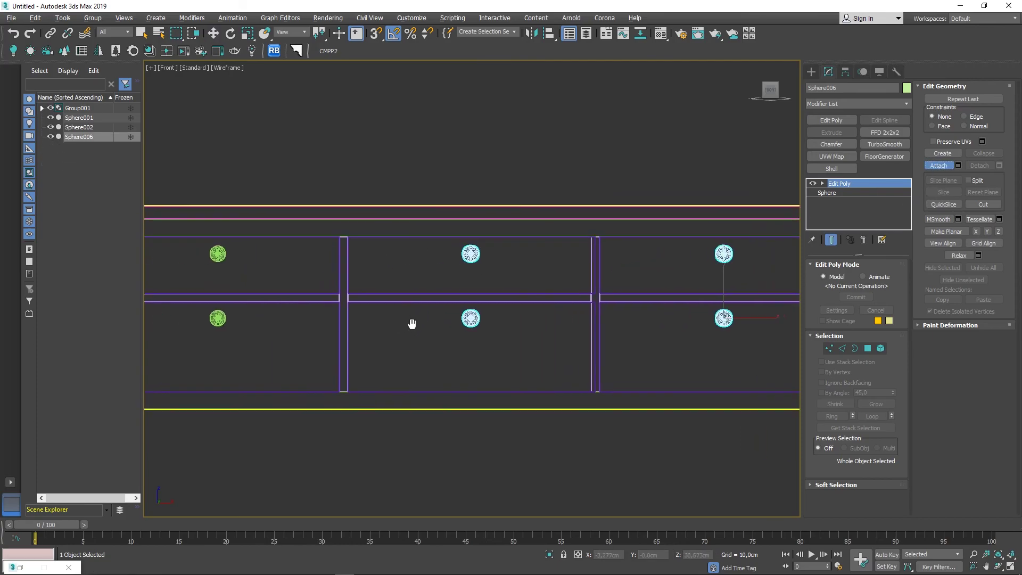
left_click(224, 253)
left_click(223, 318)
key("alt+w")
key("alt+w")
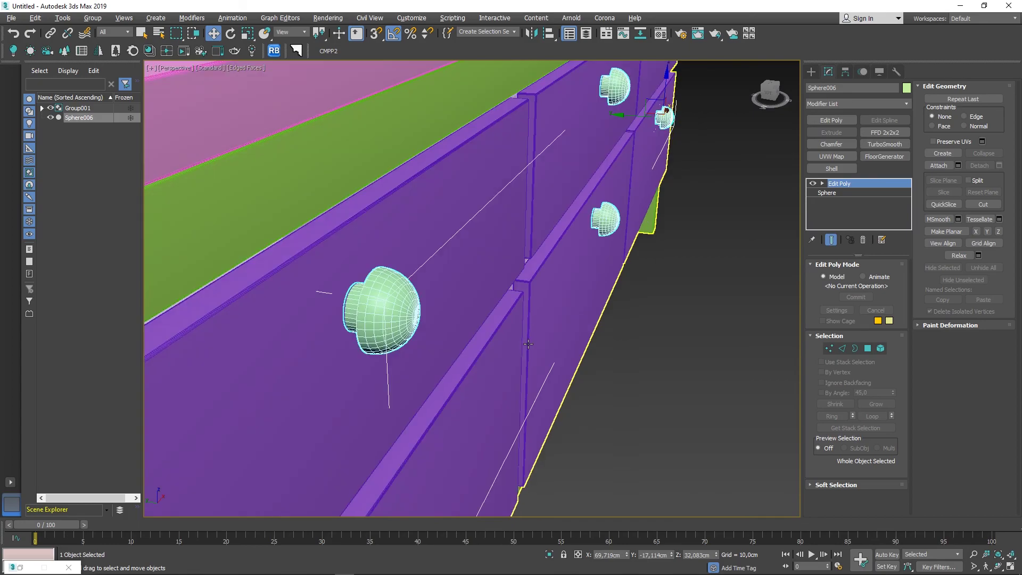
mouse_move(479, 319)
middle_mouse_down("alt")
mouse_move(516, 329)
mouse_move(516, 267)
middle_mouse_up("alt")
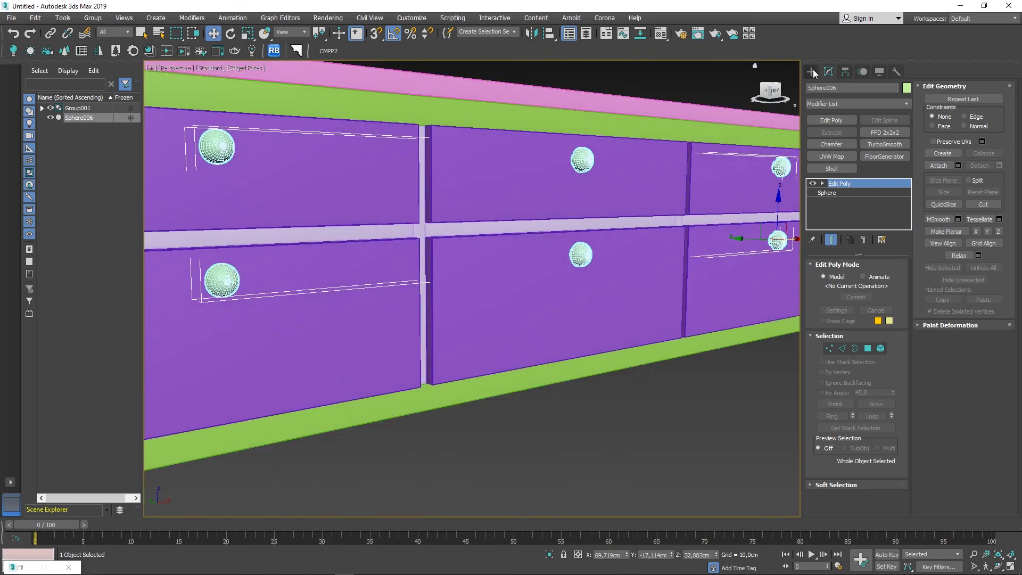
key("F4")
scroll(624, 373, "down", 5)
- Group the cabinet Group001 and knobs Sphere006 together as Group002
left_click(624, 372)
middle_click_drag(624, 373, 678, 232, "alt")
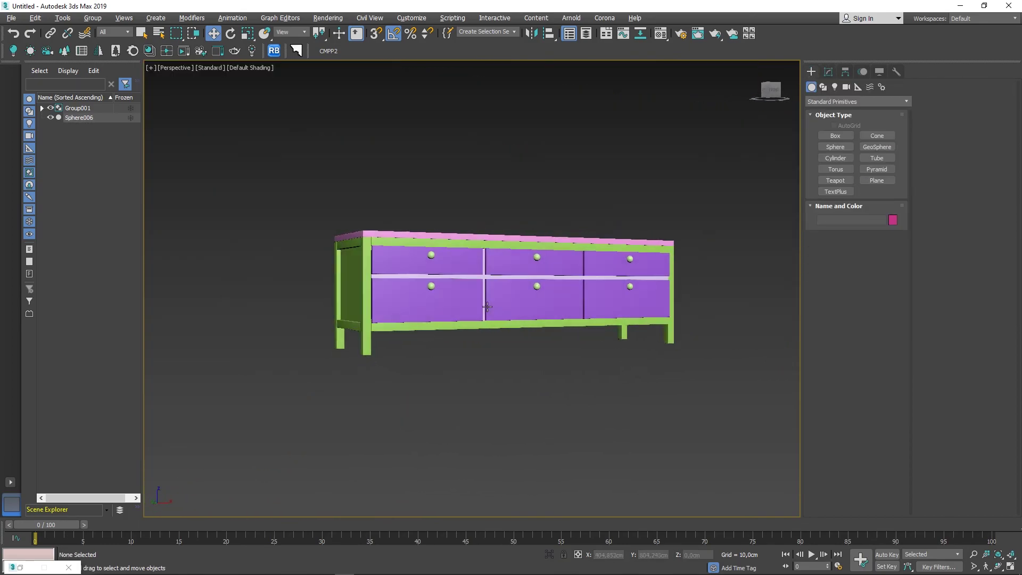
left_click_drag(732, 186, 243, 395)
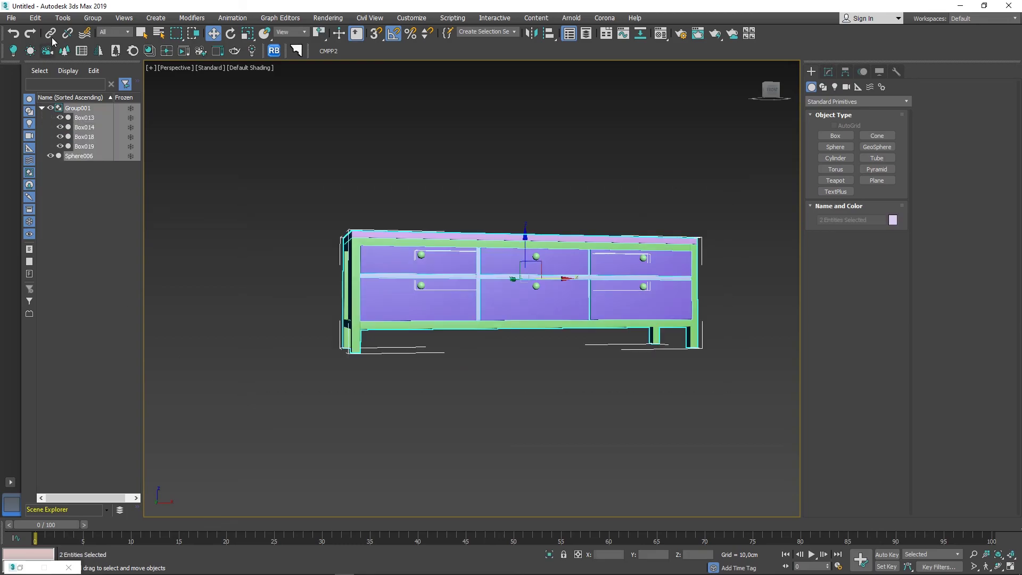
left_click(93, 18)
left_click(516, 311)
- Orbit to an angled view and show the piece in Clay shading with edged faces
middle_click_drag(516, 311, 448, 304, "alt")
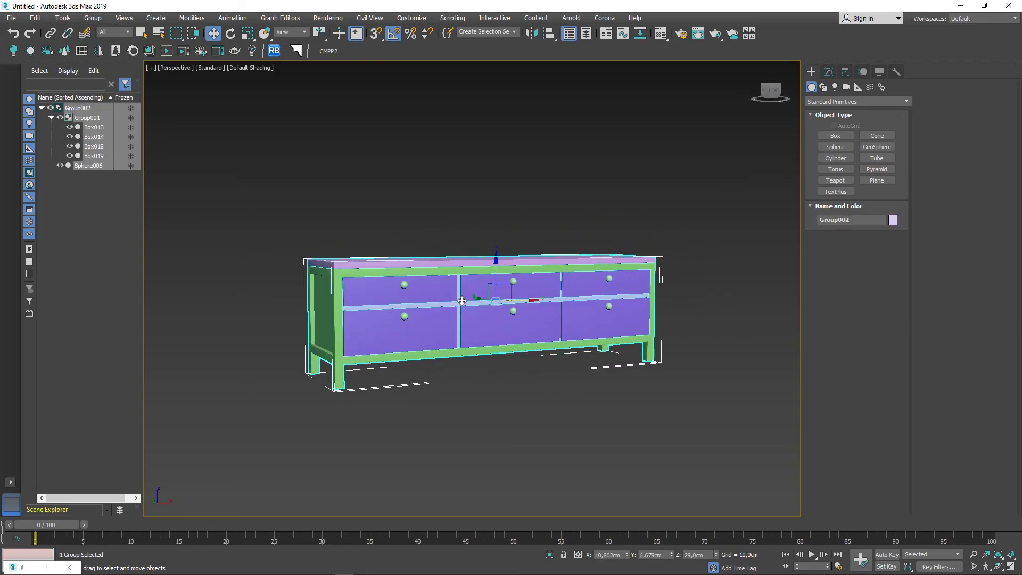
scroll(448, 304, "up", 3)
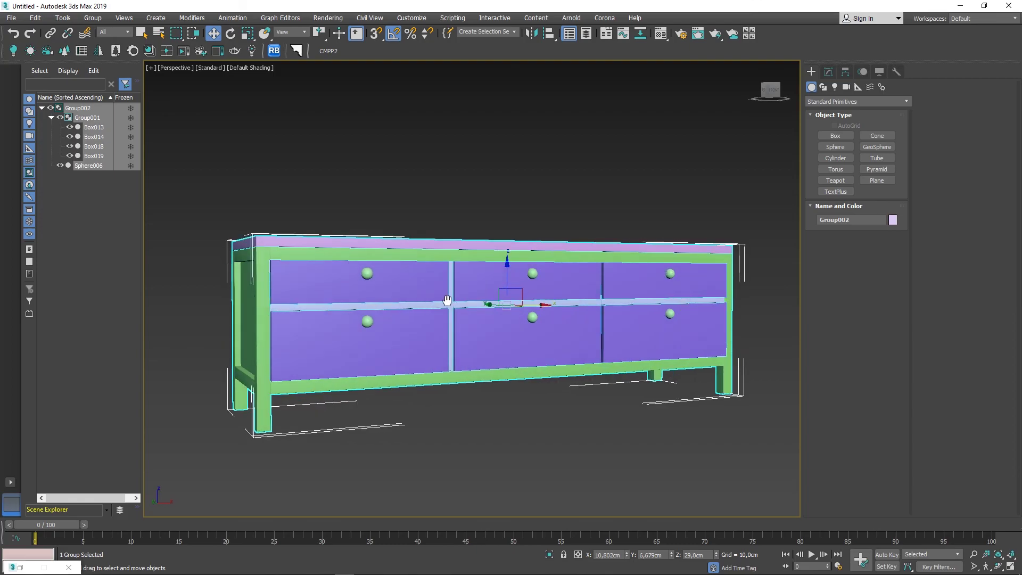
middle_click_drag(447, 301, 450, 303, "alt")
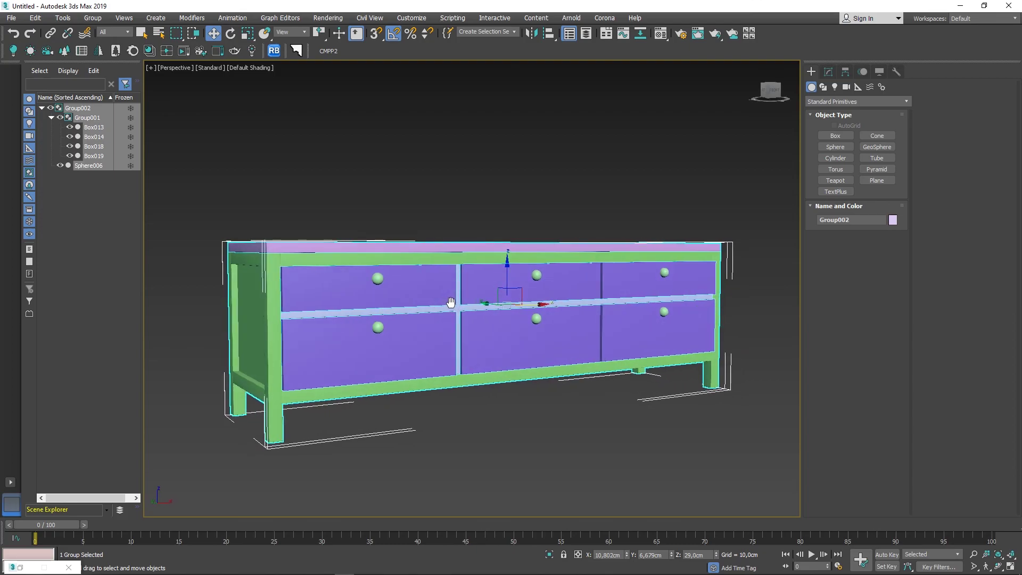
left_click(250, 67)
left_click(290, 139)
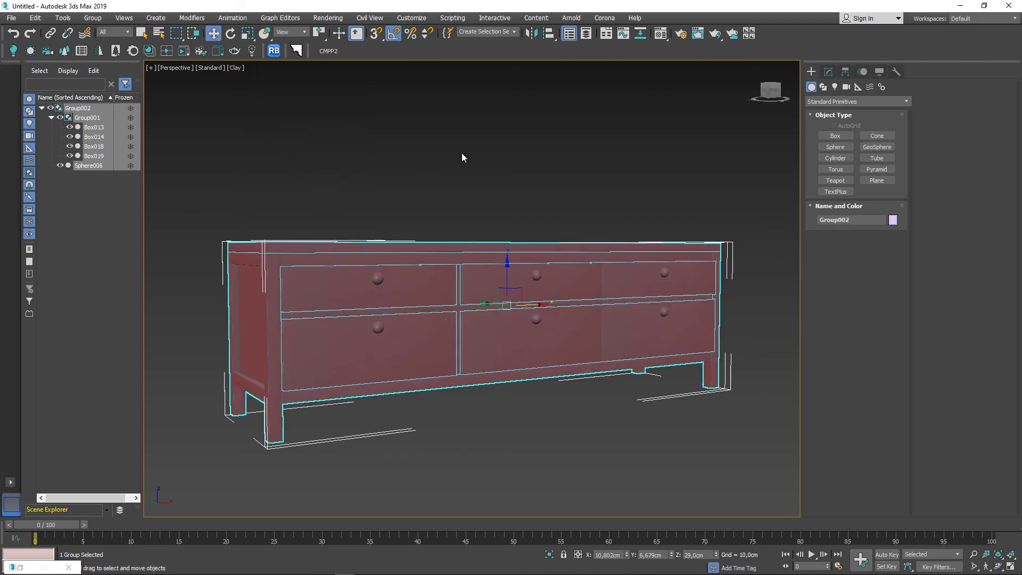
left_click(459, 150)
key("F4")
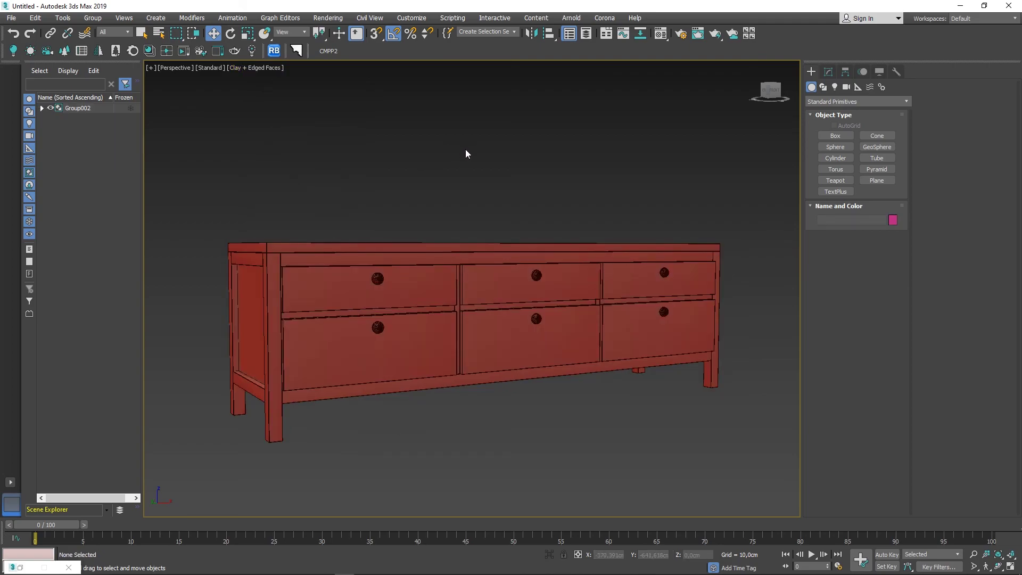